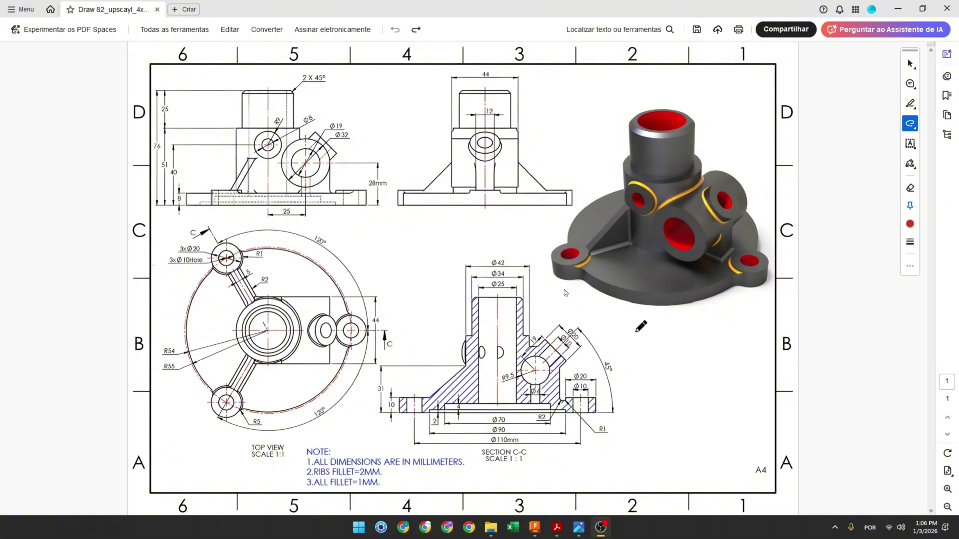
- Sketch red profile lines in Acrobat, including a vertical line up the front view
mouse_move(678, 389)
left_mouse_down()
mouse_move(690, 329)
mouse_move(694, 349)
left_mouse_up()
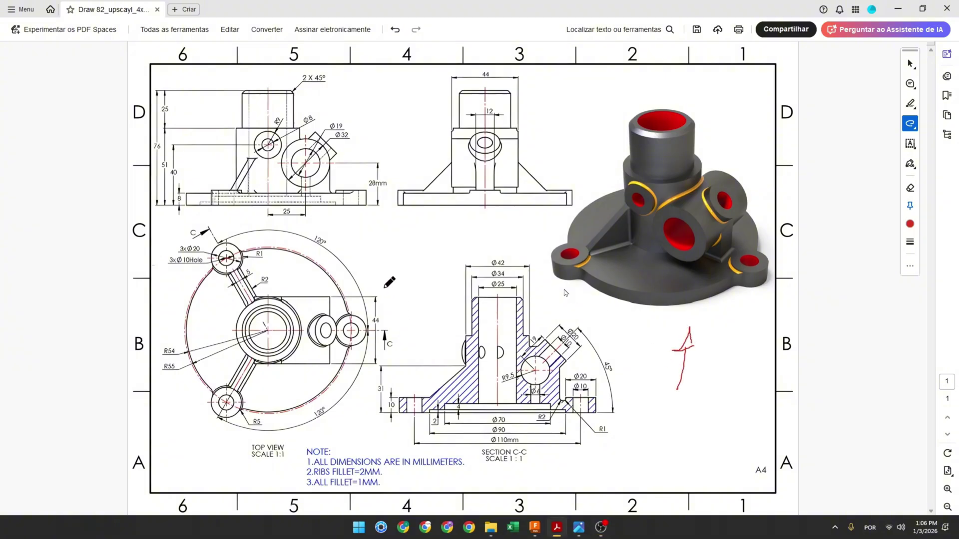
left_click_drag(192, 72, 213, 89)
scroll(241, 148, "up", 2, "ctrl")
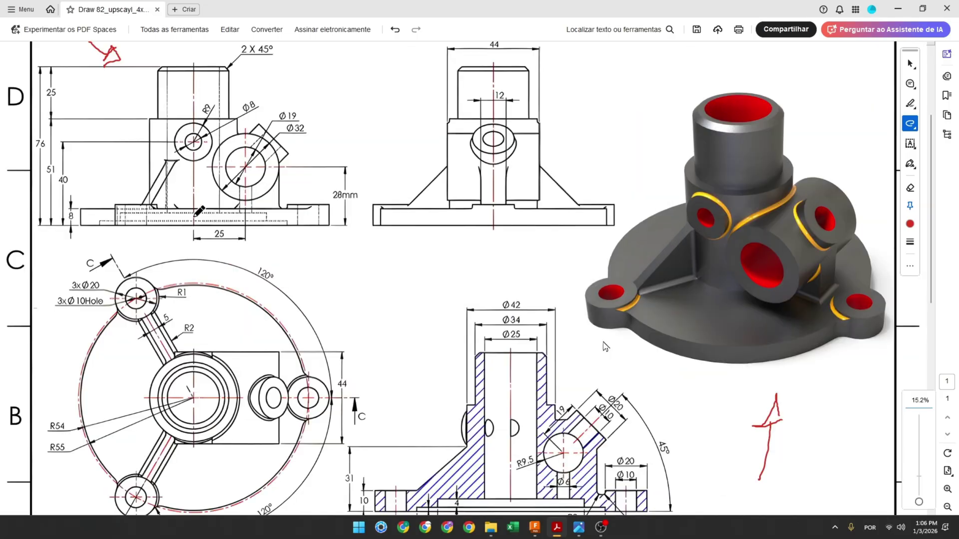
mouse_move(195, 225)
left_mouse_down()
mouse_move(199, 64)
mouse_move(215, 66)
mouse_move(228, 84)
mouse_move(228, 121)
left_mouse_up()
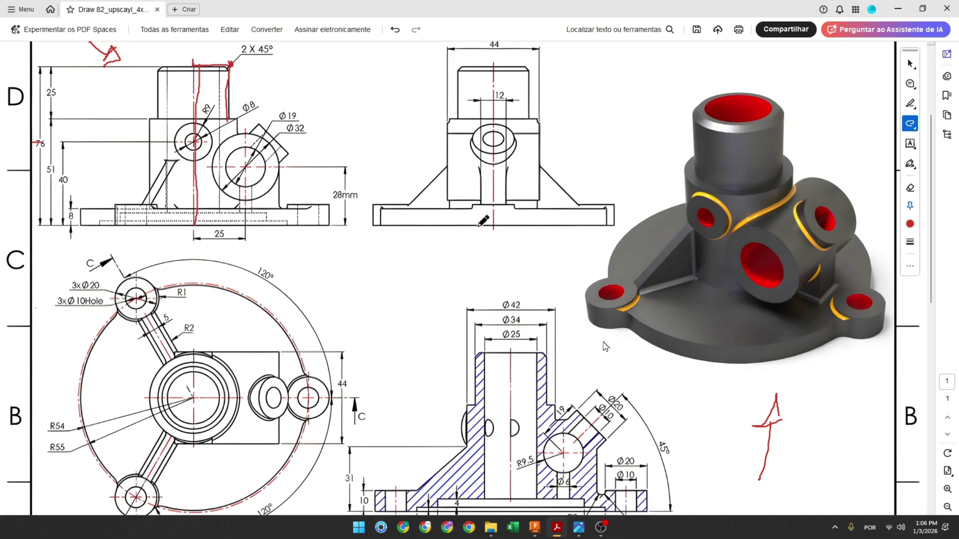
- Strike through Ø34, write 17 above the front view, and circle the 2 X 45° chamfer
left_click_drag(504, 321, 522, 321)
left_click_drag(211, 46, 219, 54)
left_click(229, 65)
left_click_drag(224, 68, 274, 50)
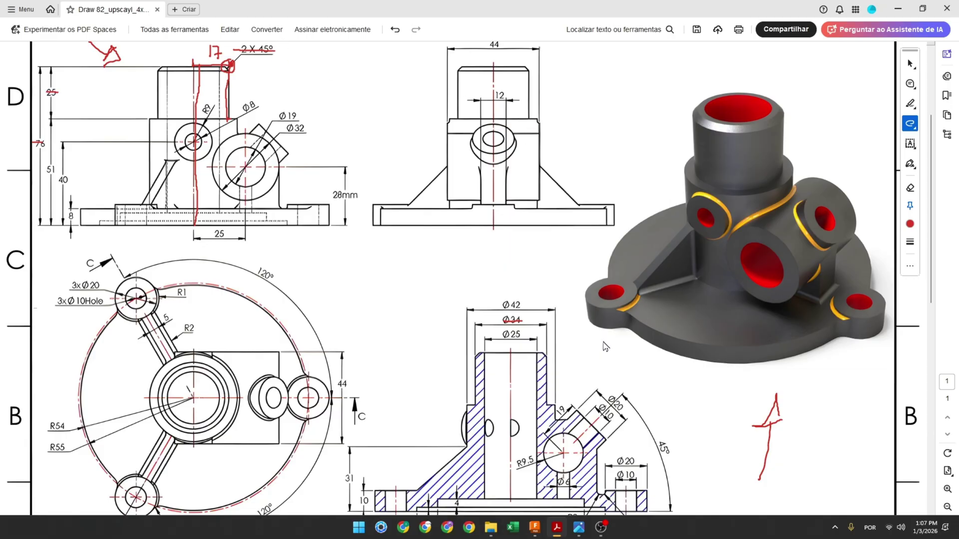
key("alt+Tab")
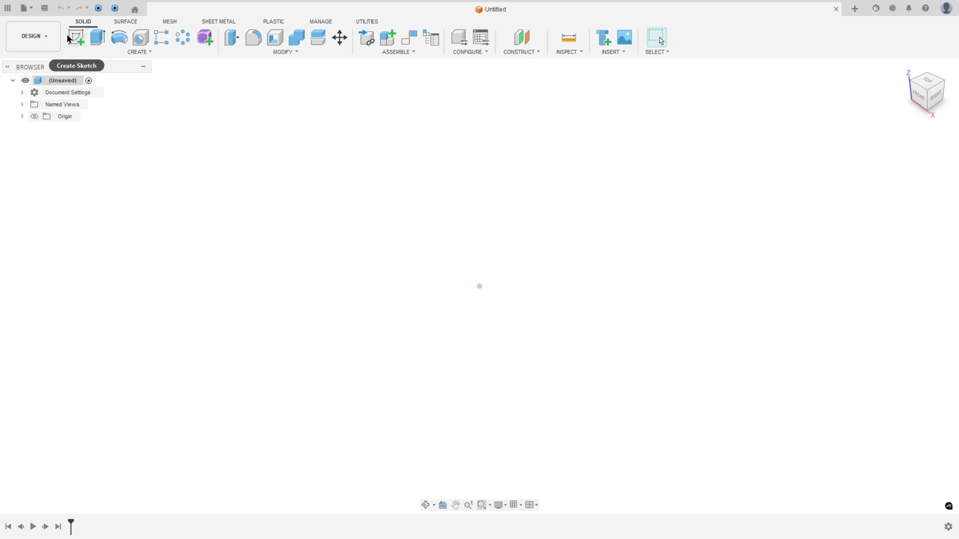
- Start a sketch on the front plane with a 76 mm vertical line from the origin
left_click(69, 36)
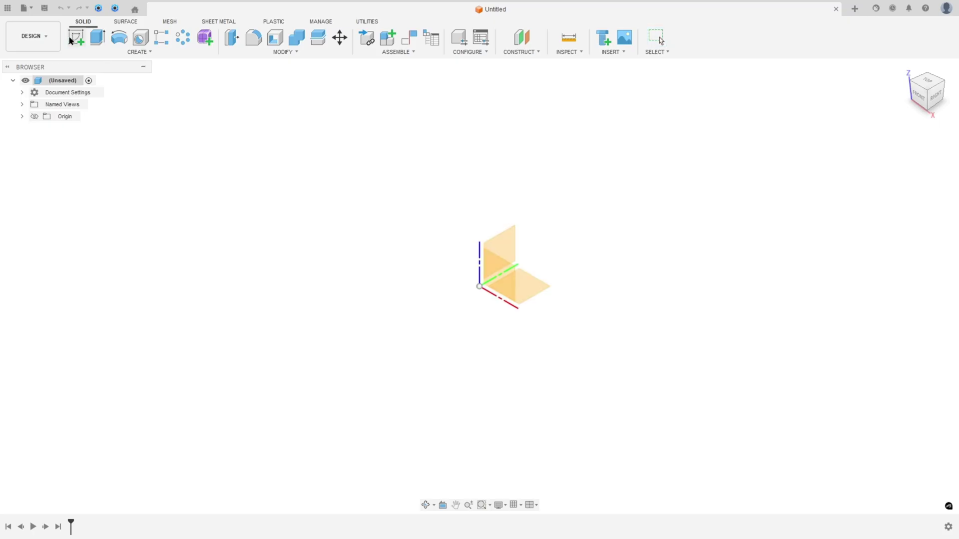
left_click(498, 272)
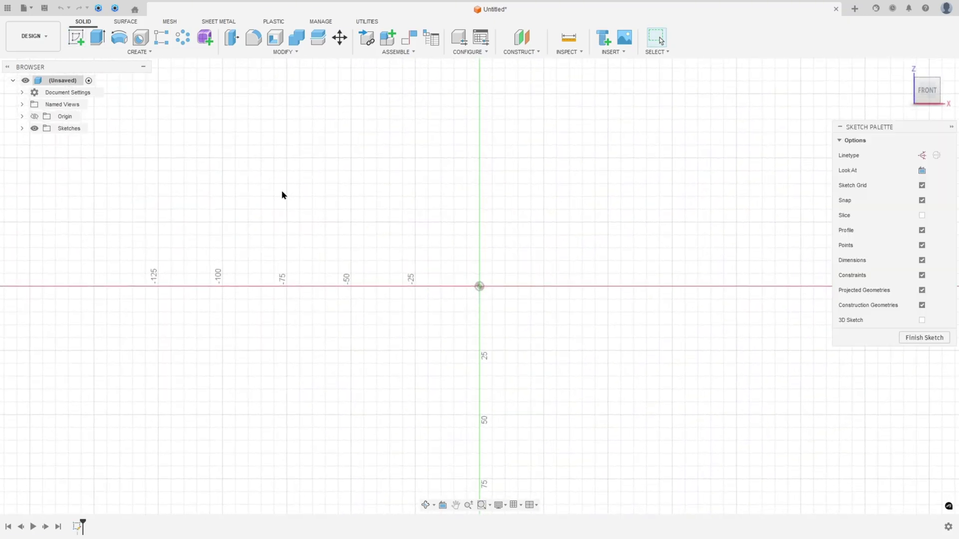
left_click(76, 37)
left_click(479, 287)
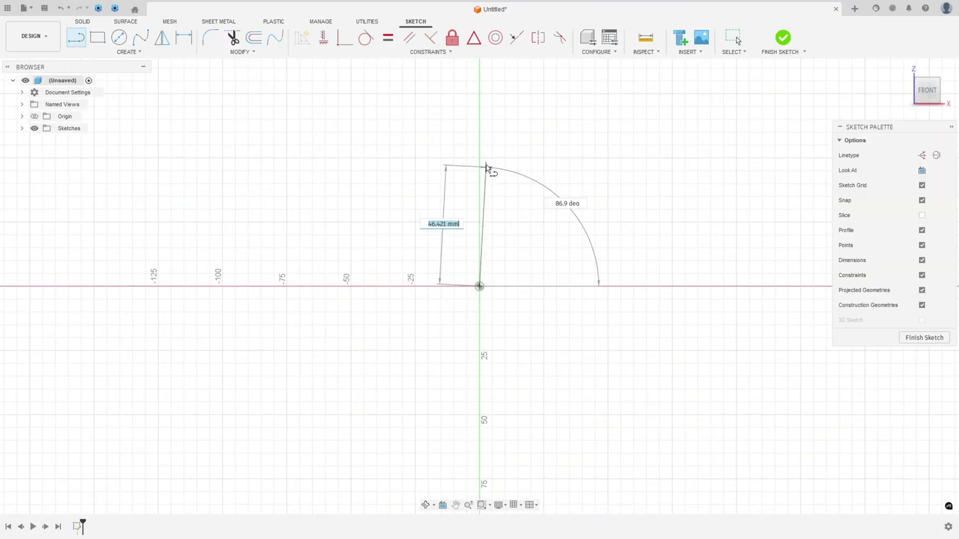
type("76")
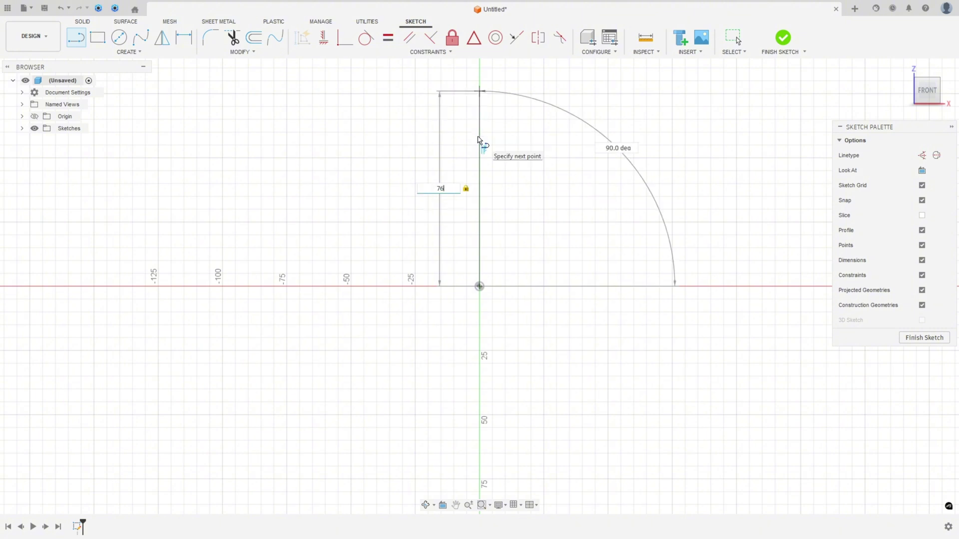
key("Return")
key("Escape")
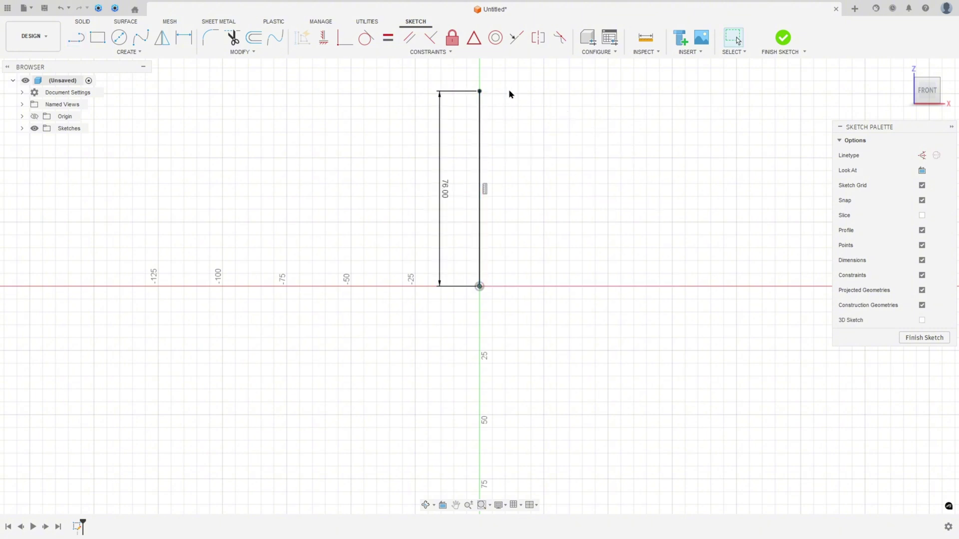
- Draw a 17 mm top edge and a 25 mm drop, placing the 17.00 dimension above
key("l")
left_click(479, 91)
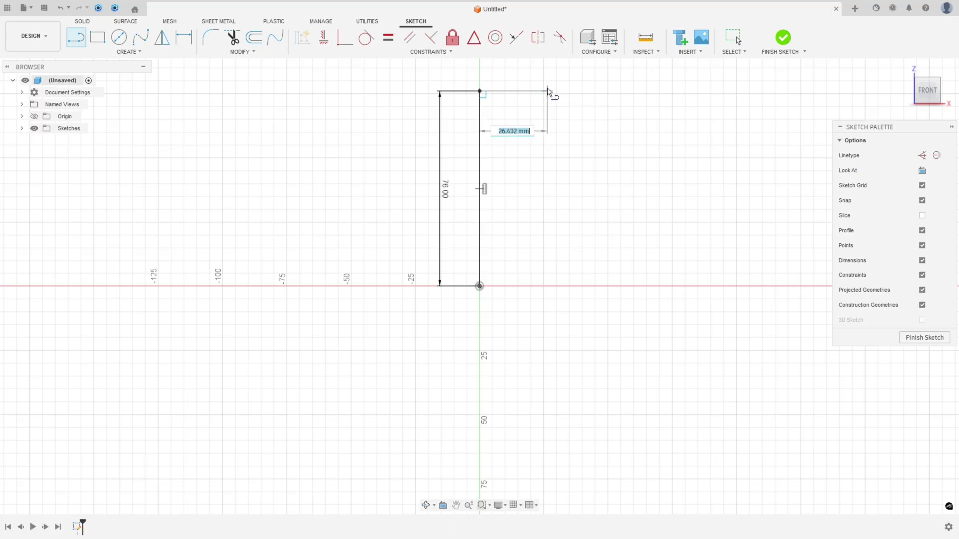
type("17")
key("Return")
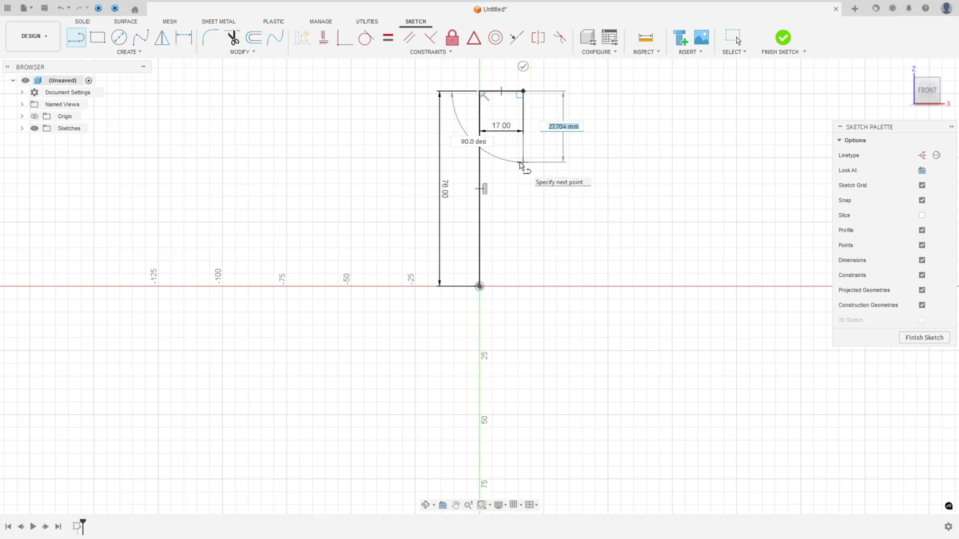
type("25")
key("Return")
key("Escape")
scroll(504, 120, "up", 4)
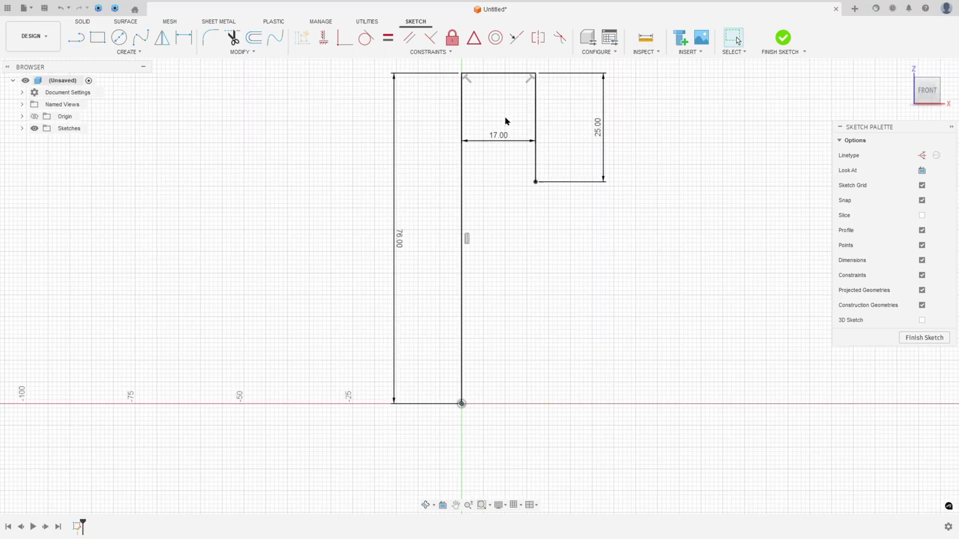
left_click_drag(492, 174, 490, 86)
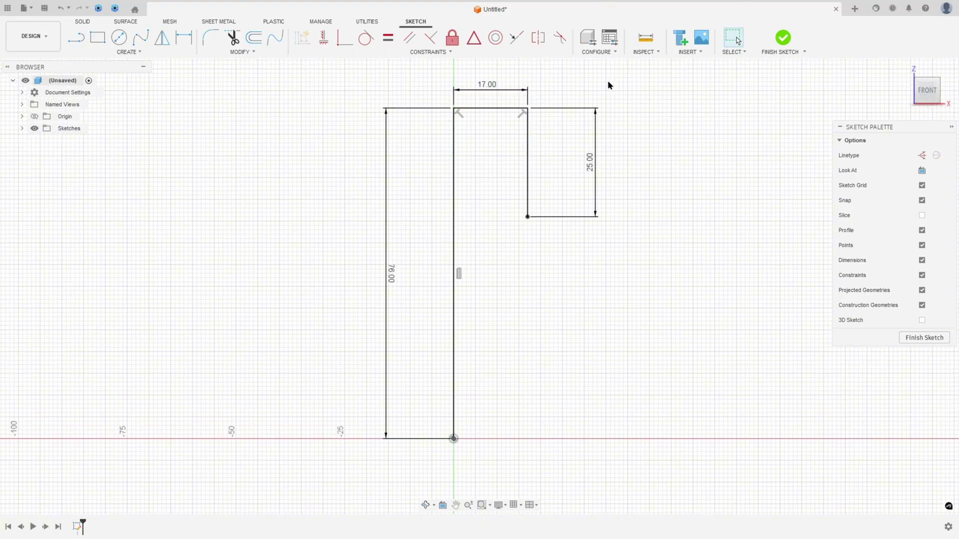
- Apply a 2 mm equal-distance chamfer to the top-right corner
left_click(244, 52)
mouse_move(226, 74)
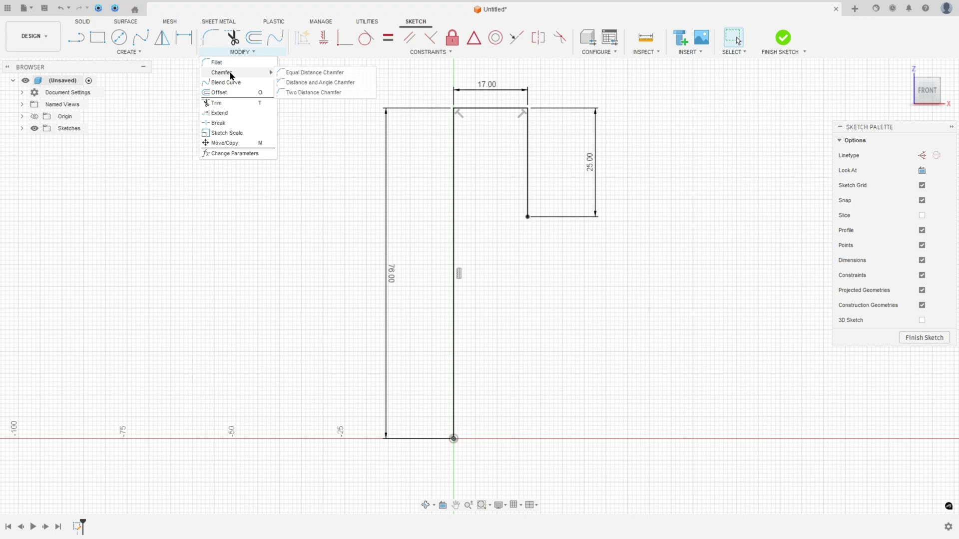
left_click(297, 74)
left_click(520, 109)
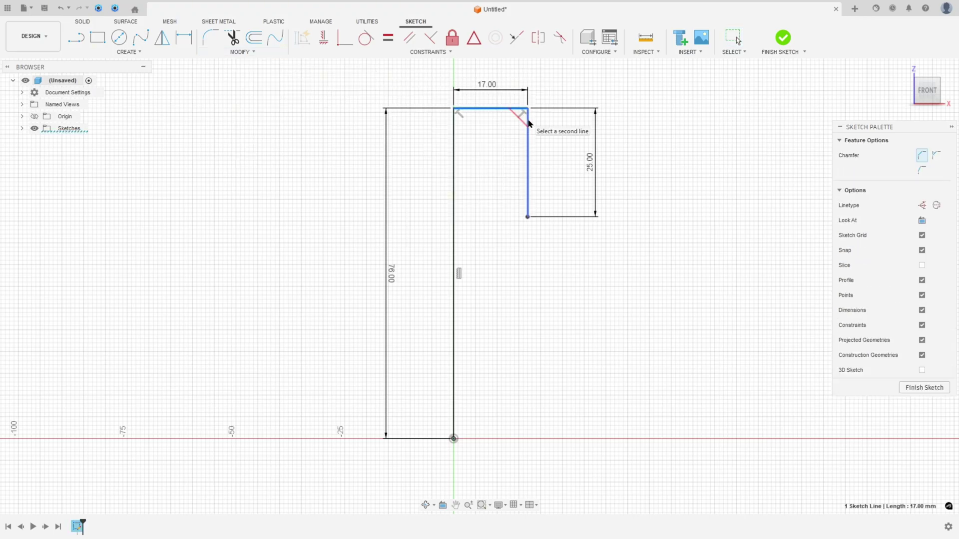
left_click(527, 122)
type("2")
key("Return")
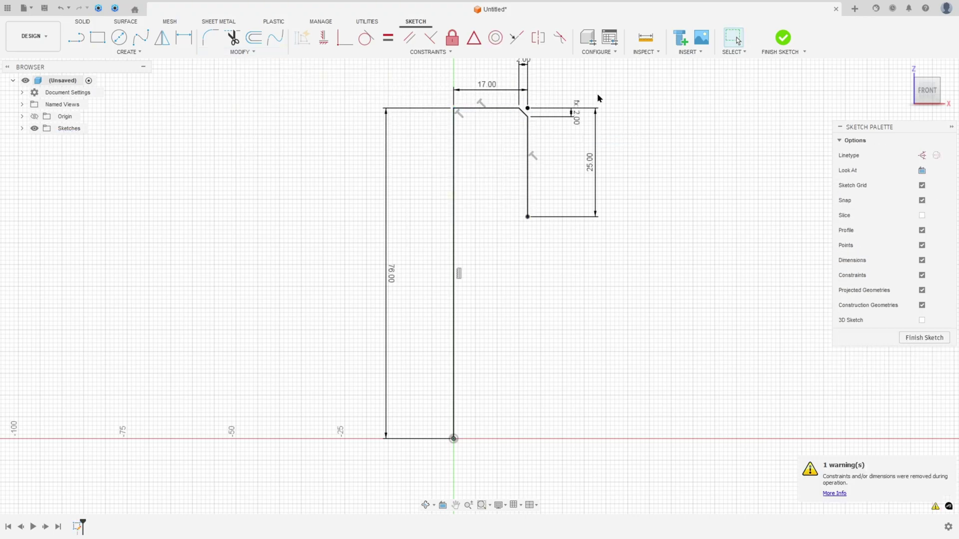
scroll(549, 122, "down", 2)
middle_click_drag(550, 123, 549, 122)
mouse_move(522, 96)
left_mouse_down()
mouse_move(524, 111)
mouse_move(528, 104)
left_mouse_up()
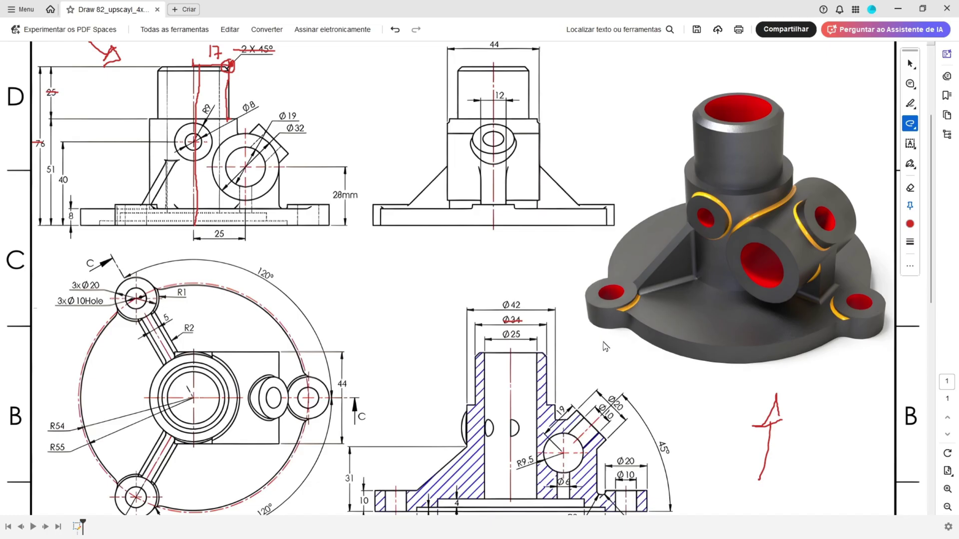
- In red ink, draw a line down the front view and strike out Ø42 and 8
key("alt+Tab")
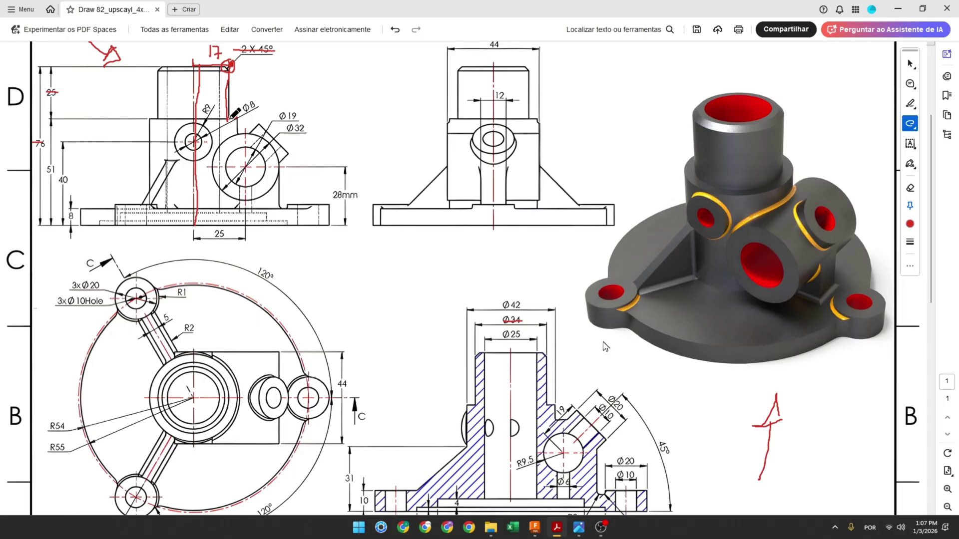
left_click_drag(236, 120, 235, 210)
left_click_drag(502, 305, 544, 308)
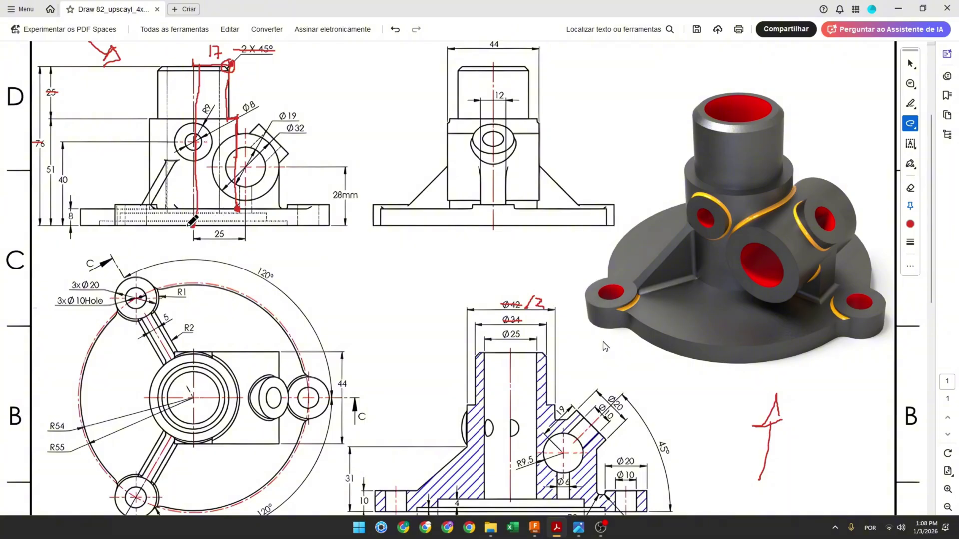
left_click_drag(66, 216, 79, 216)
left_click(535, 529)
- Draw a short segment along the step's bottom, then a vertical wall line down toward the base
key("l")
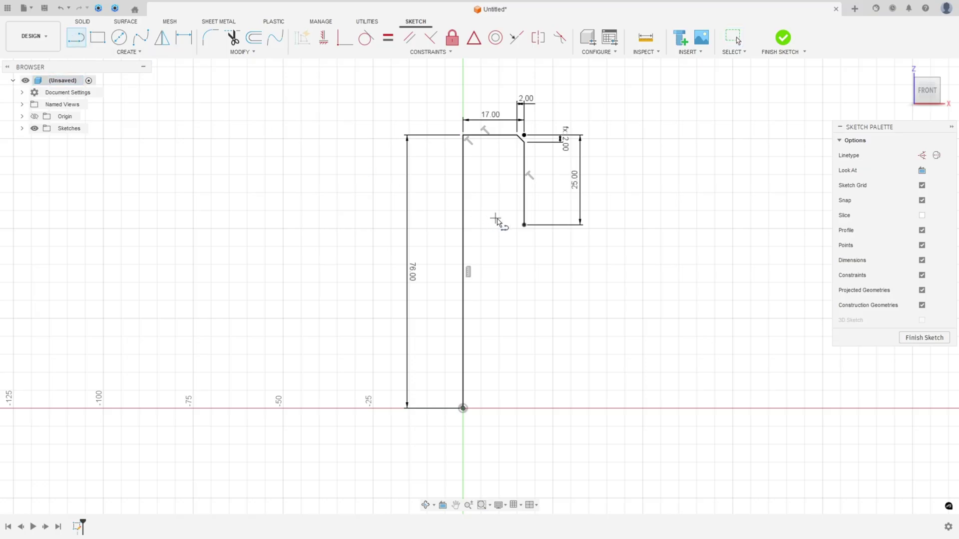
left_click(524, 225)
left_click(553, 225)
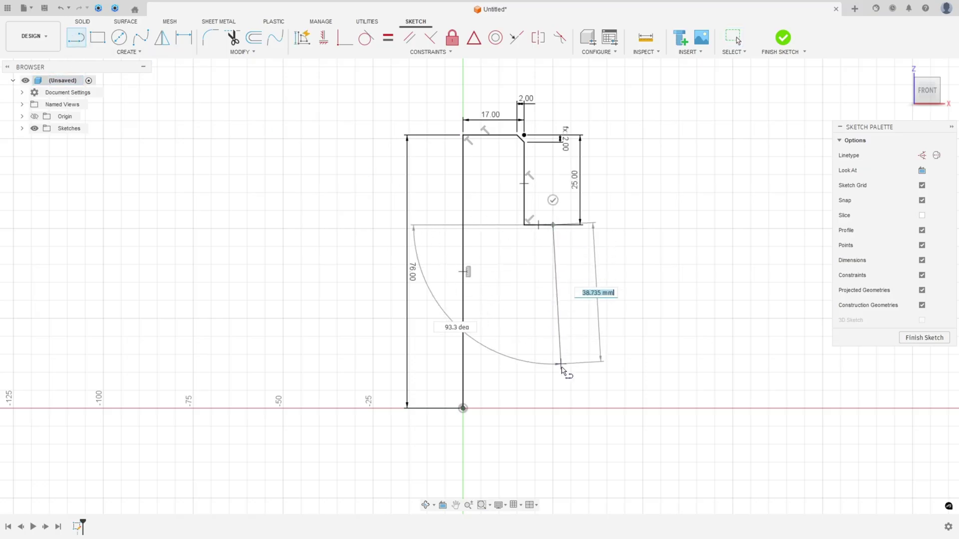
left_click(553, 383)
key("Escape")
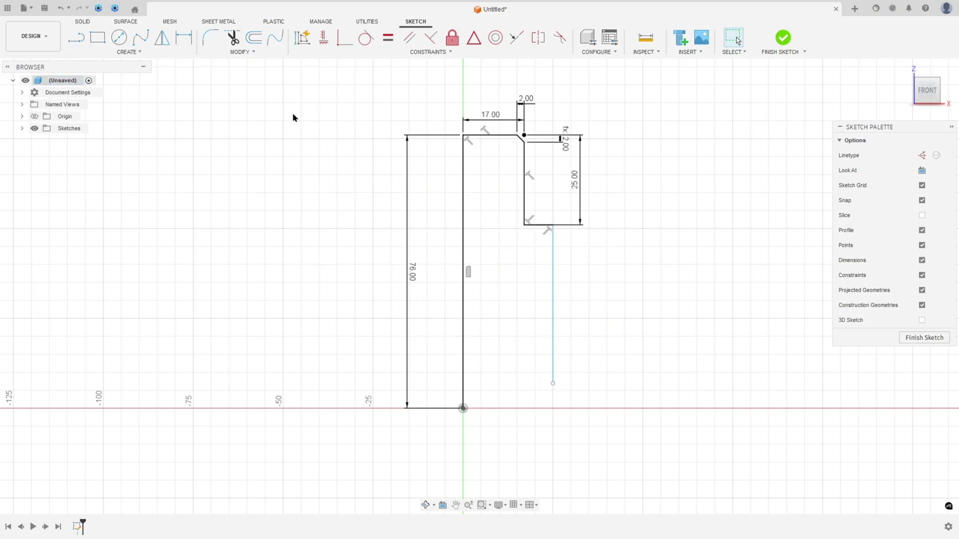
- Dimension the wall 42/2 (21 mm) from the axis and its bottom 8 mm above the origin
left_click(184, 37)
left_click(553, 327)
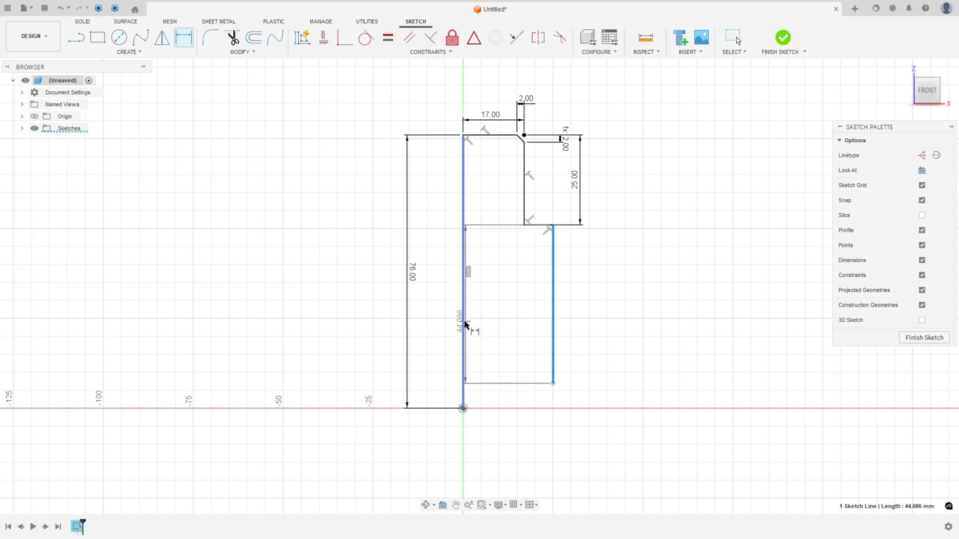
left_click(465, 325)
left_click(504, 310)
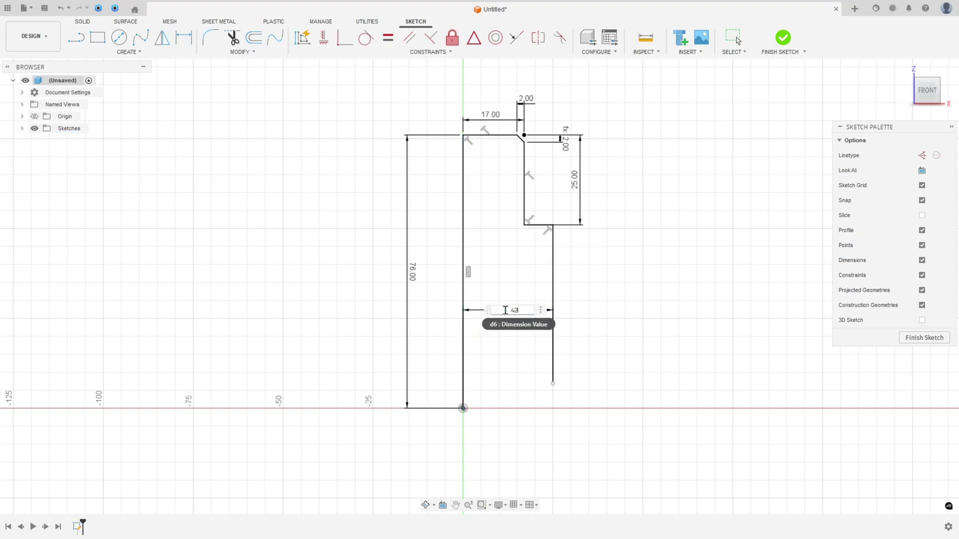
type("42/2")
key("Return")
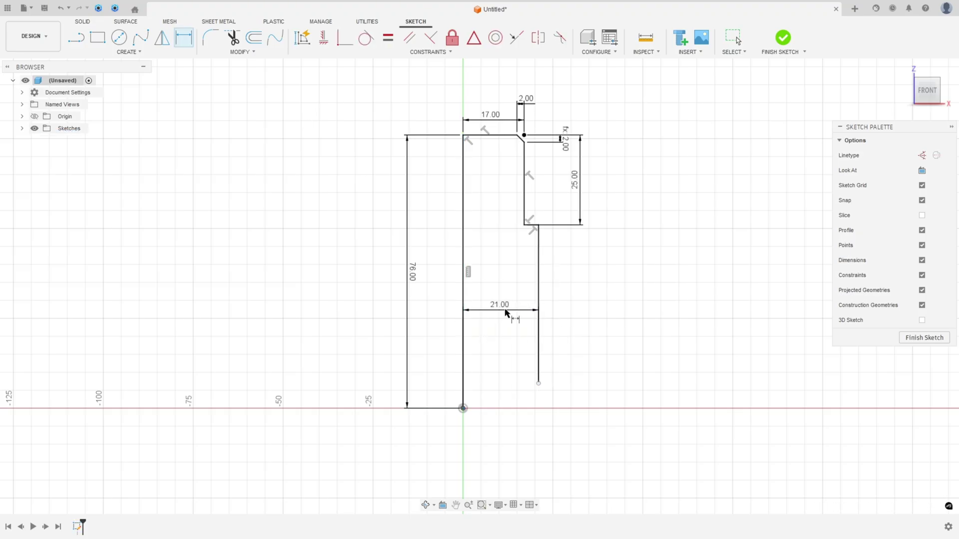
left_click(538, 384)
left_click(463, 408)
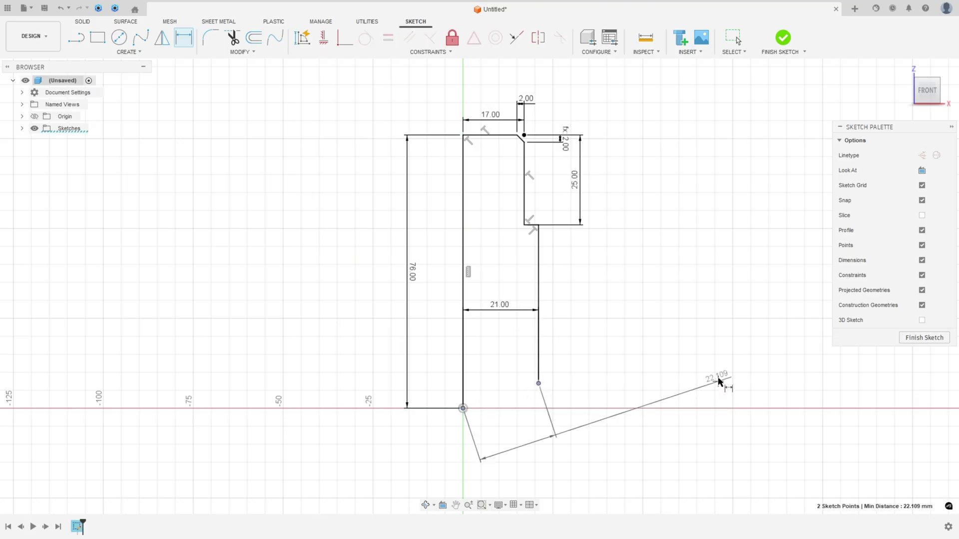
left_click(741, 393)
type("8")
key("Return")
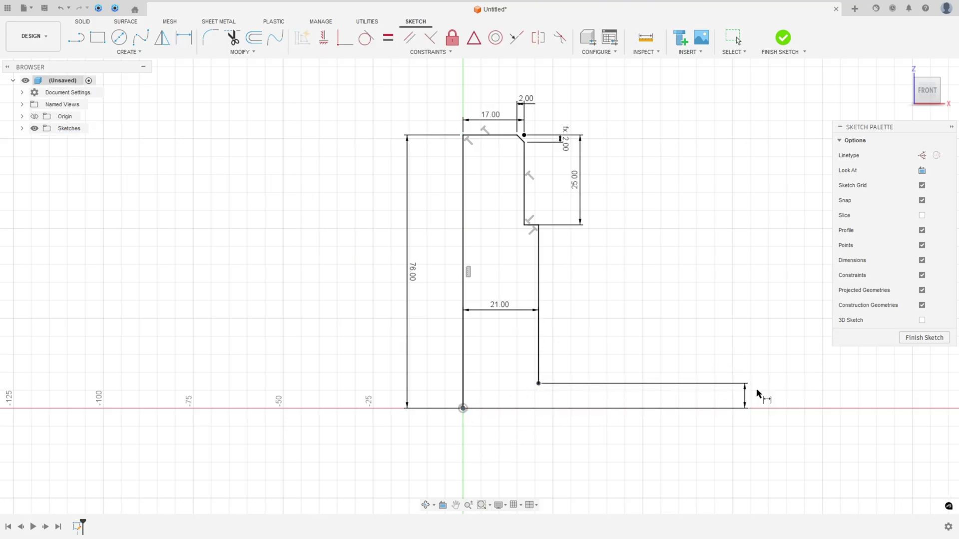
key("Escape")
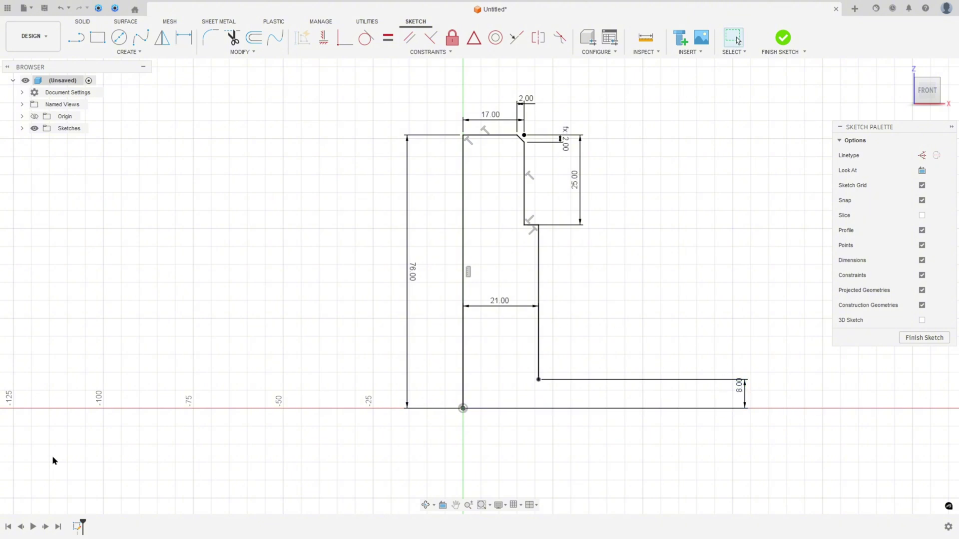
- Draw a red line along the base and strike through the R54 label on the top view
key("alt+Tab")
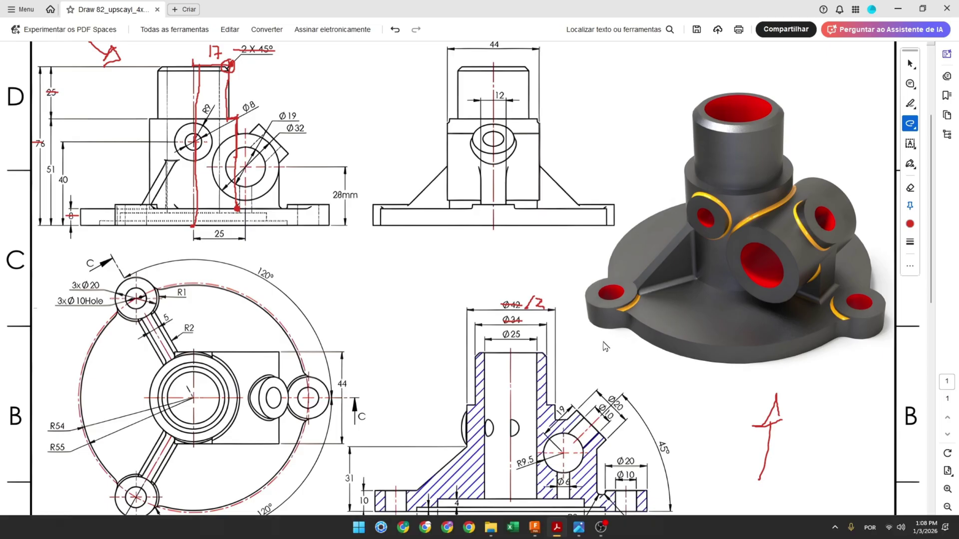
left_click_drag(237, 209, 289, 210)
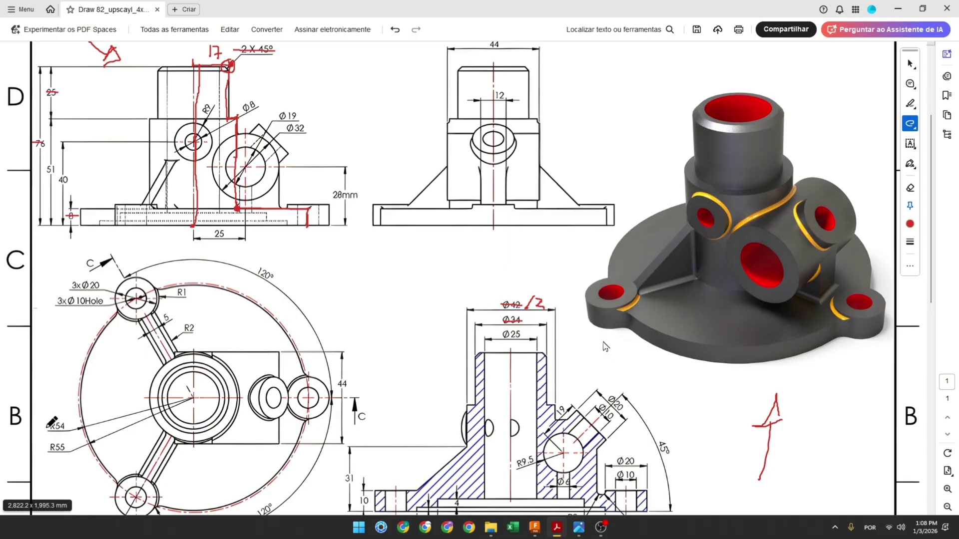
left_click_drag(46, 427, 57, 427)
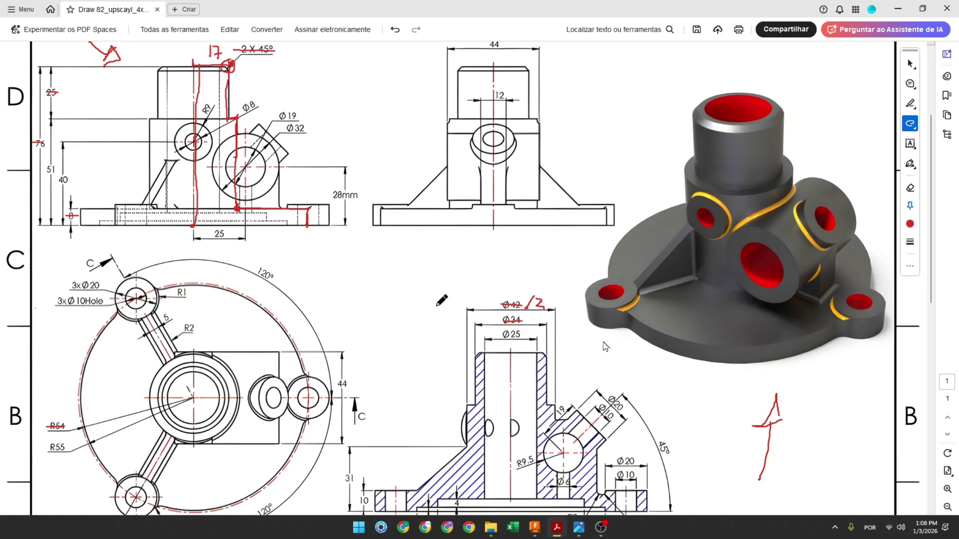
left_click_drag(610, 253, 606, 276)
- Draw the flange's top line outward and its outer edge down to the baseline
left_click(534, 527)
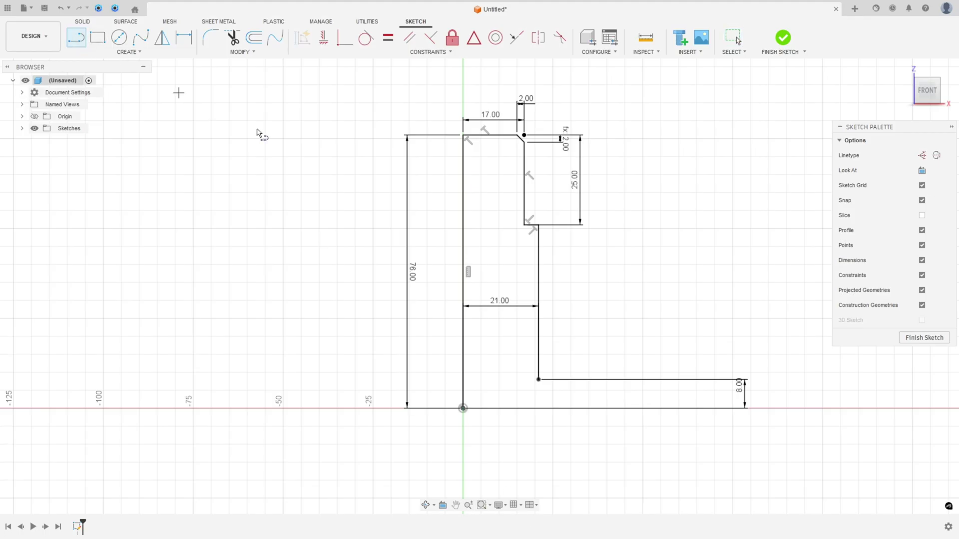
left_click(538, 379)
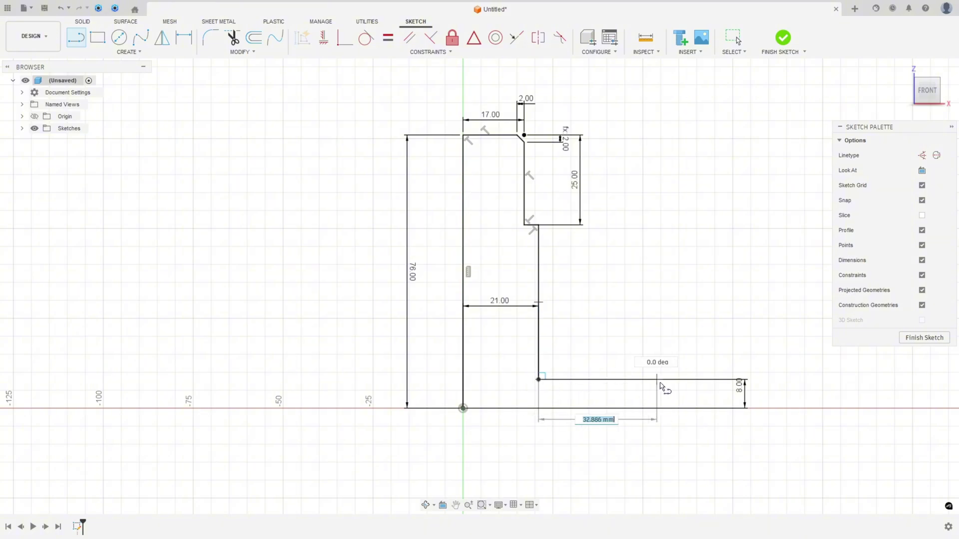
left_click(687, 380)
left_click(686, 408)
key("Escape")
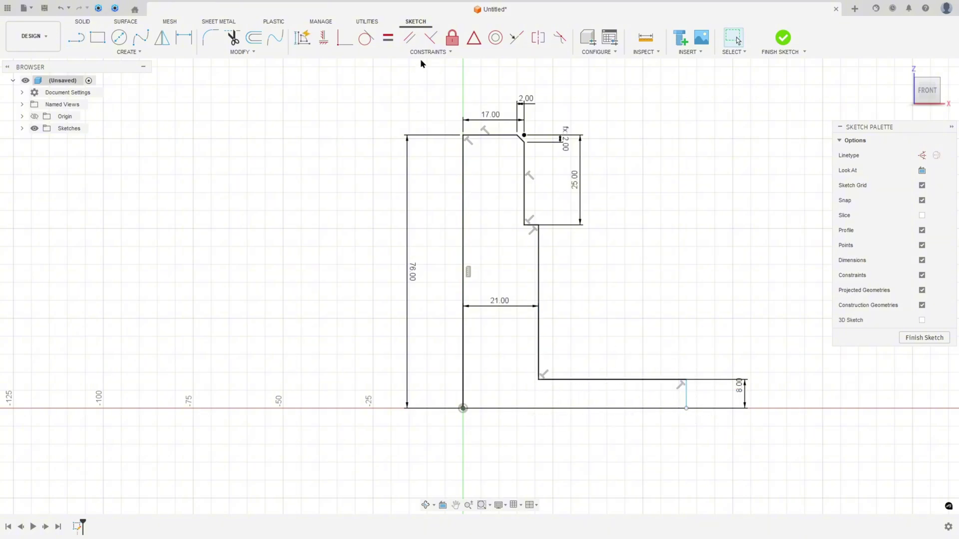
- Align the outer edge's bottom point with the origin and dimension it 54 mm from the axis
left_click(323, 38)
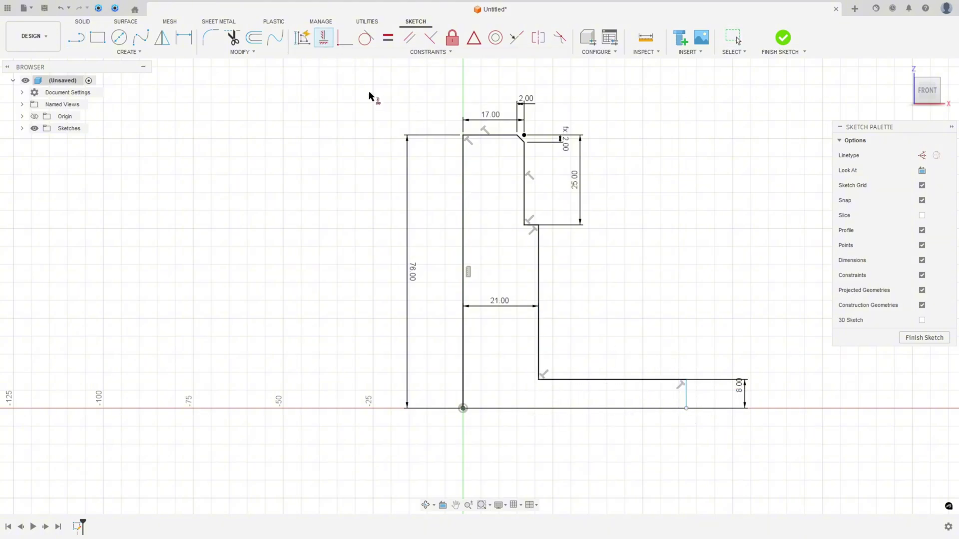
left_click(687, 409)
left_click(463, 409)
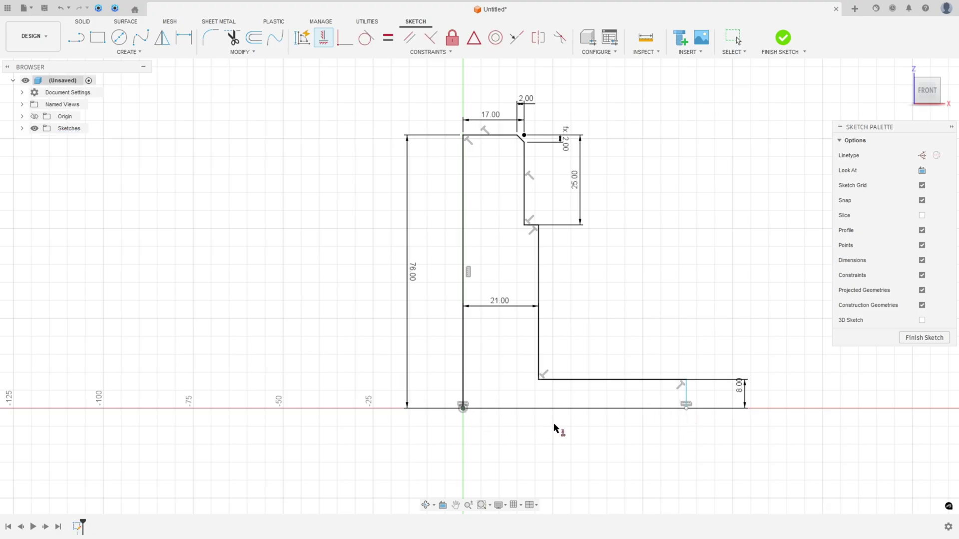
left_click(184, 38)
left_click(687, 410)
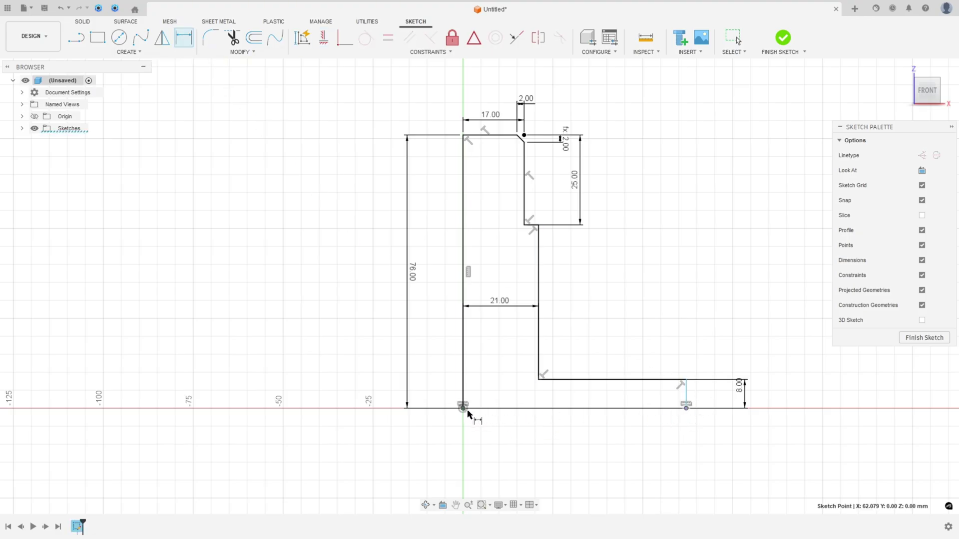
left_click(463, 408)
left_click(631, 467)
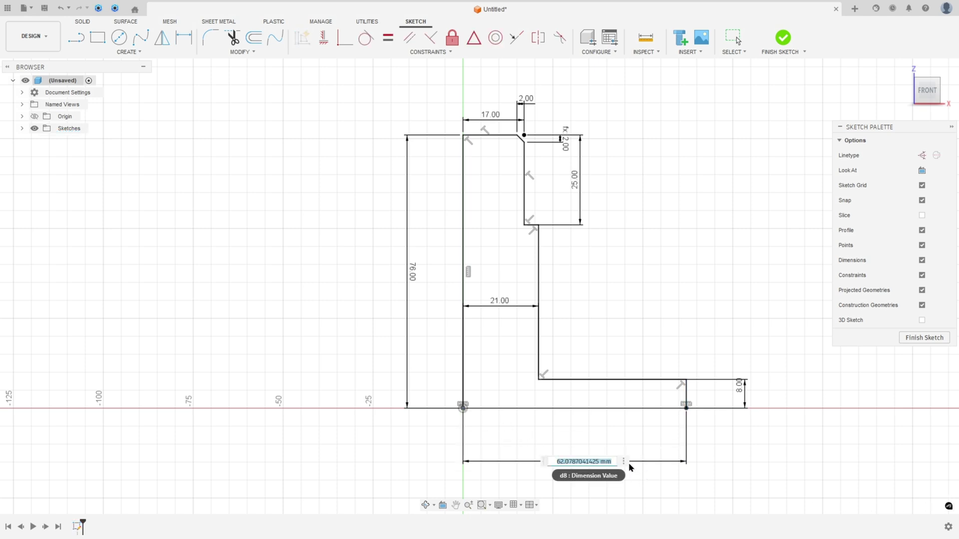
type("54")
key("Return")
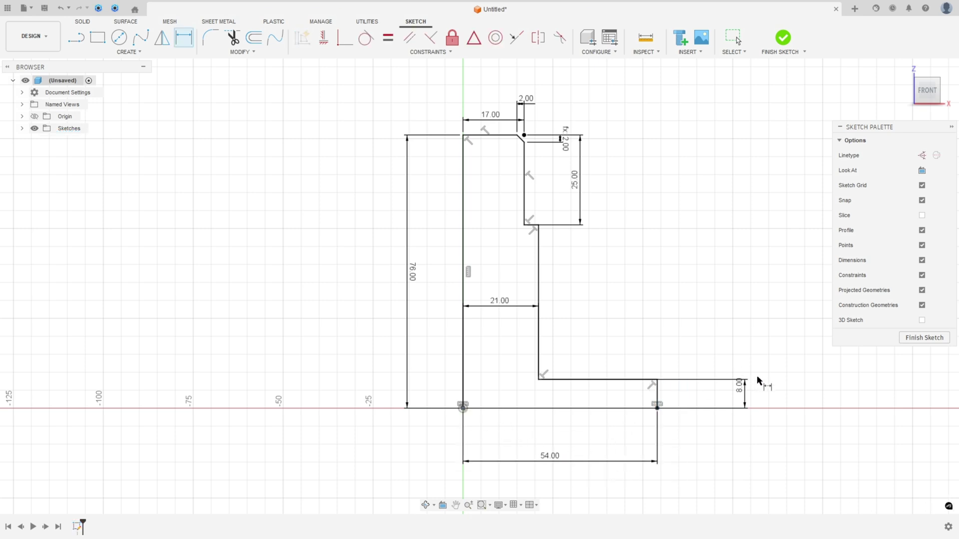
- Reposition the 8.00 and 21.00 dimension labels for readability
left_click_drag(745, 395, 699, 401)
key("d")
middle_click_drag(700, 358, 675, 341)
scroll(679, 337, "up", 1)
left_click_drag(455, 287, 546, 285)
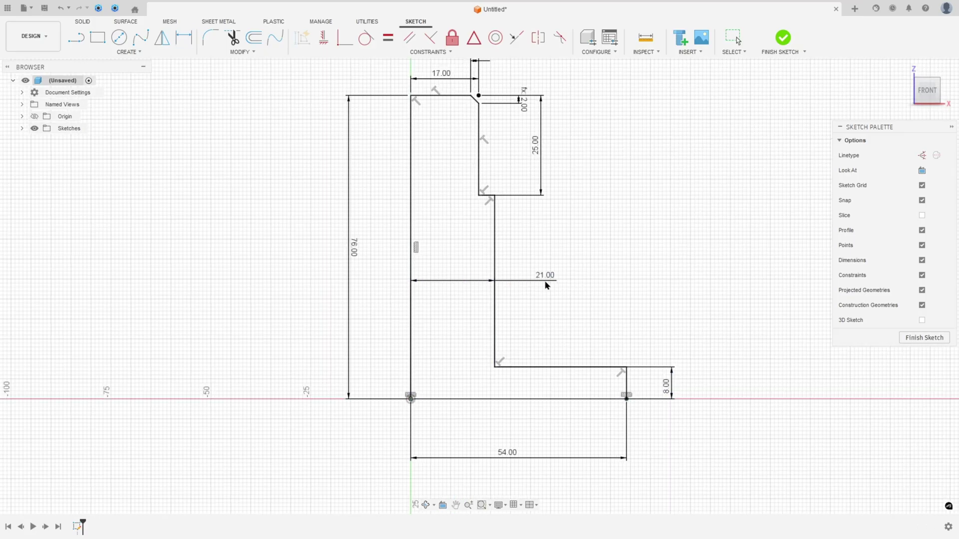
key("d")
key("alt+Tab")
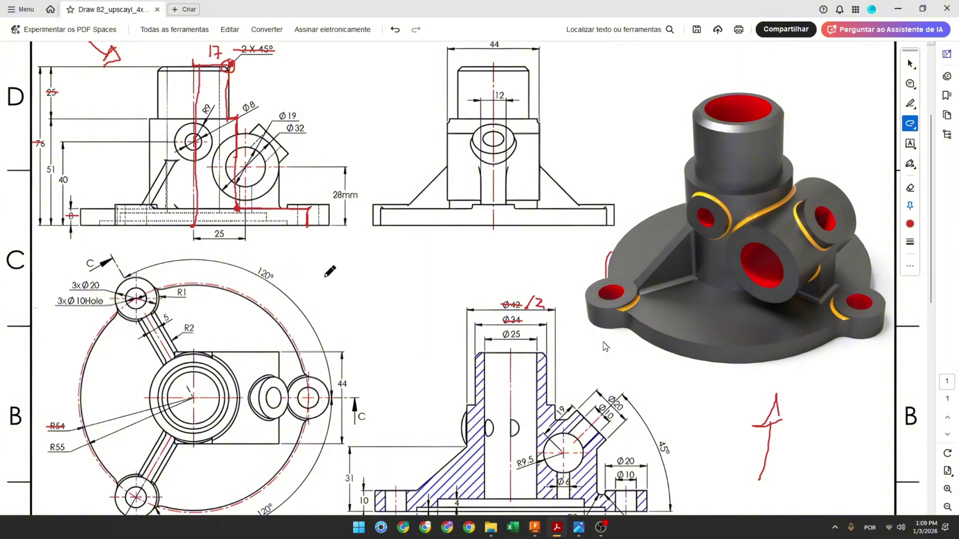
- Trace the base outline of Section C-C in red ink
left_click_drag(291, 227, 216, 215)
scroll(528, 269, "down", 3)
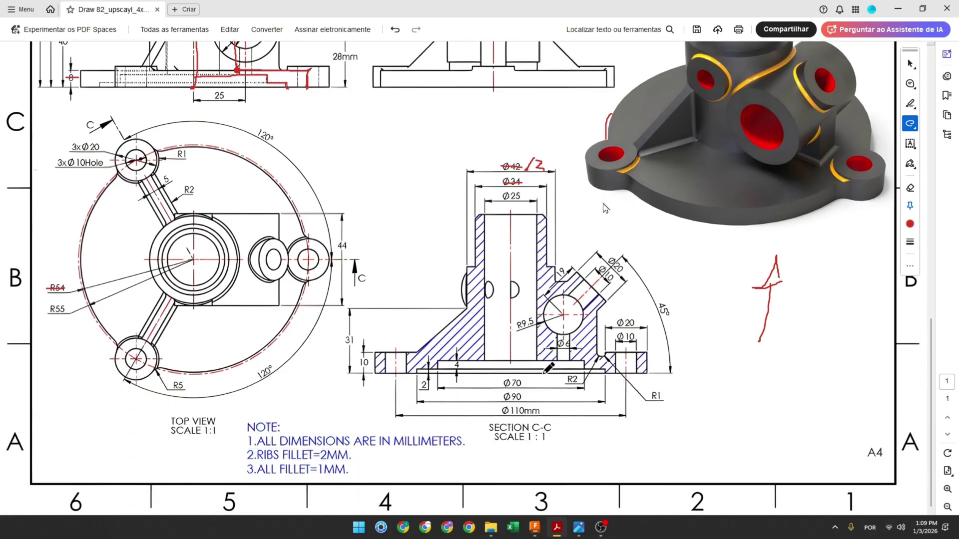
scroll(548, 369, "up", 3, "ctrl")
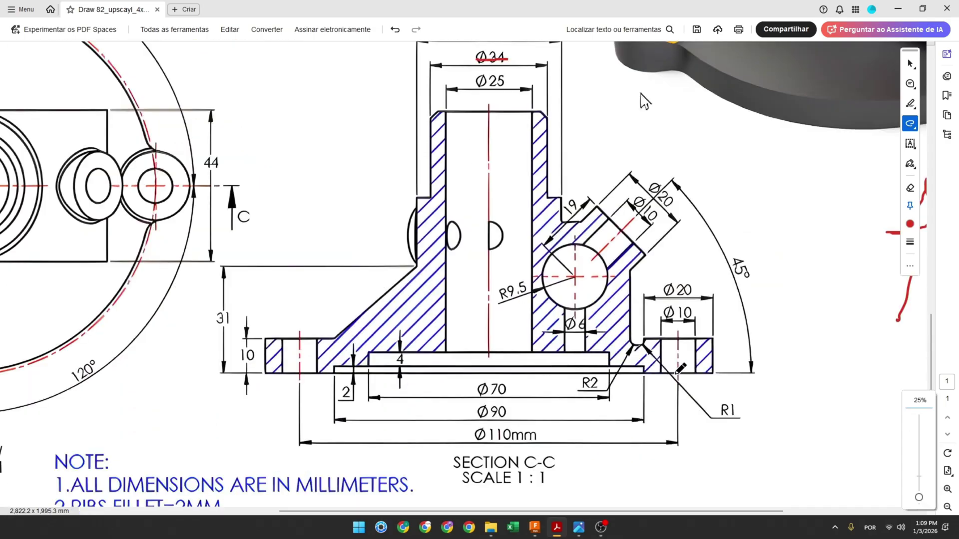
mouse_move(665, 373)
left_mouse_down()
mouse_move(616, 367)
mouse_move(610, 356)
mouse_move(487, 353)
left_mouse_up()
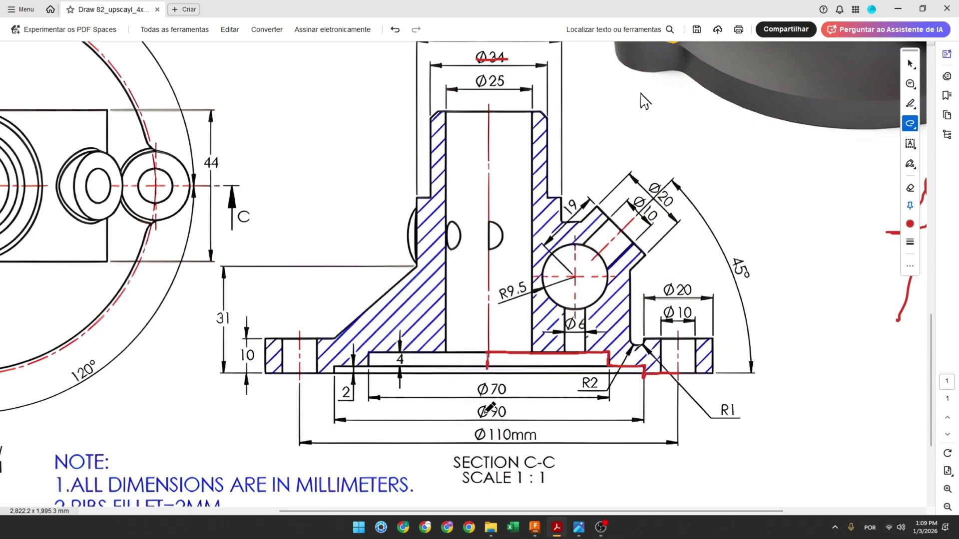
- Strike Ø90 and Ø70, writing 45 and 35 beside them, and mark the 2 and 4 dimensions
mouse_move(489, 412)
left_mouse_down()
mouse_move(544, 411)
mouse_move(539, 405)
left_mouse_up()
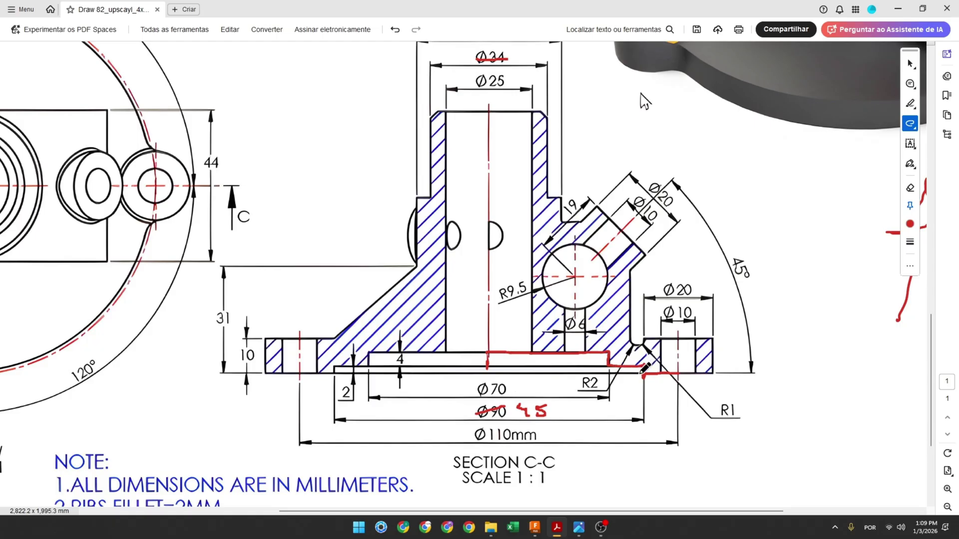
left_click_drag(342, 395, 353, 394)
mouse_move(479, 394)
left_mouse_down()
mouse_move(544, 391)
mouse_move(531, 395)
left_mouse_up()
left_click_drag(533, 383, 544, 383)
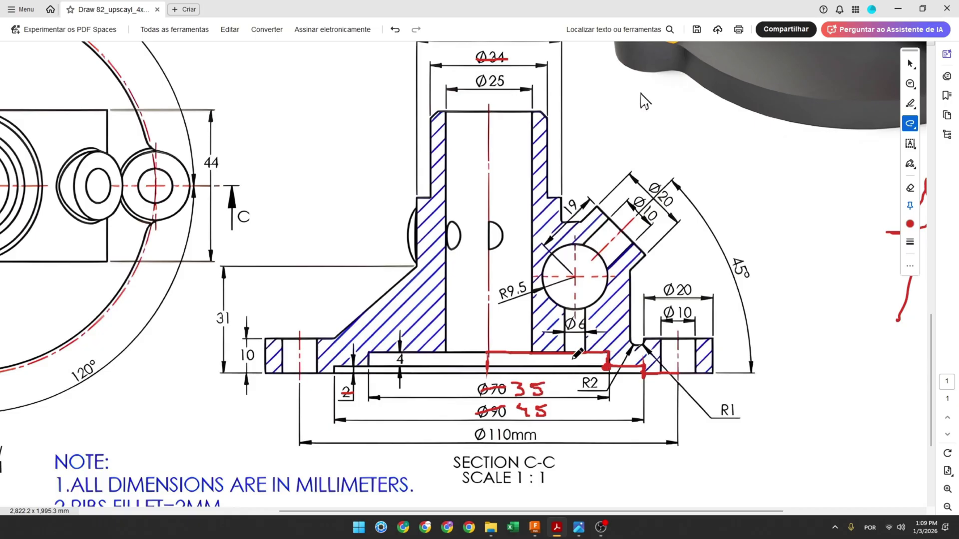
left_click_drag(394, 360, 409, 359)
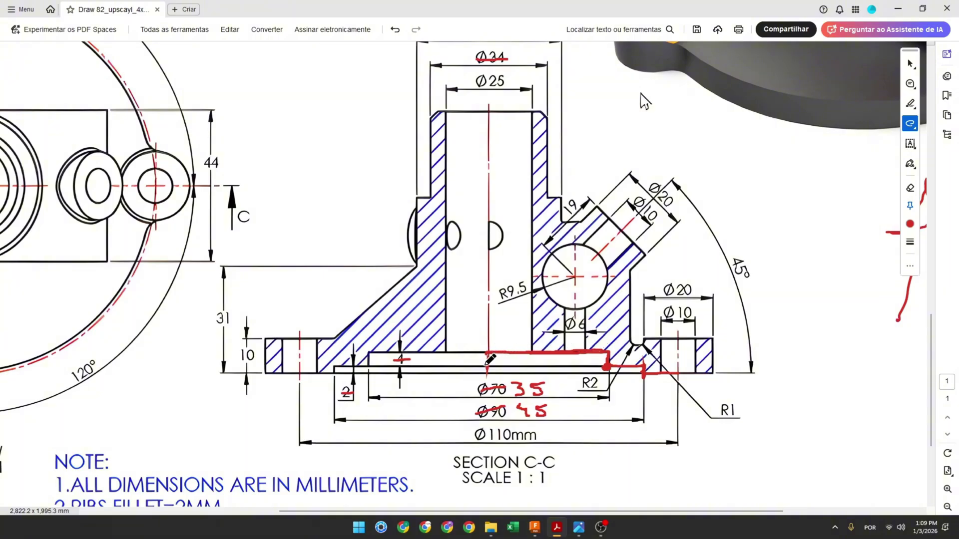
- Draw the stepped recess lines along the base from the flange corner to the left edge
left_click(537, 527)
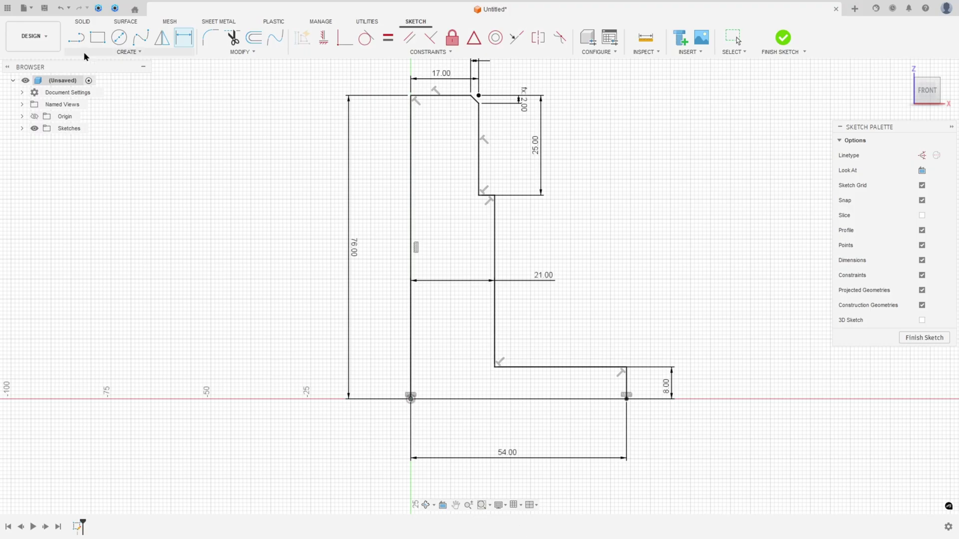
left_click(76, 37)
scroll(546, 424, "up", 3)
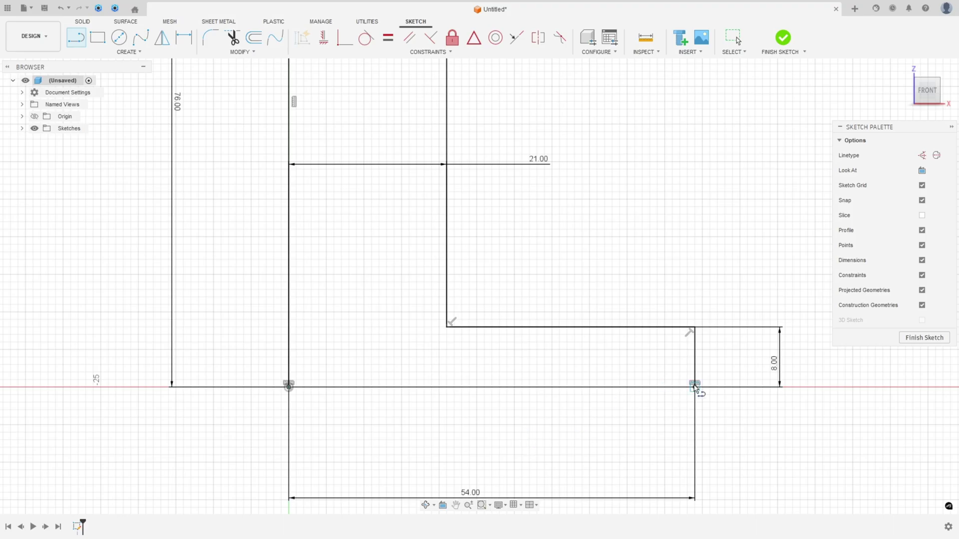
left_click(695, 387)
left_click(507, 387)
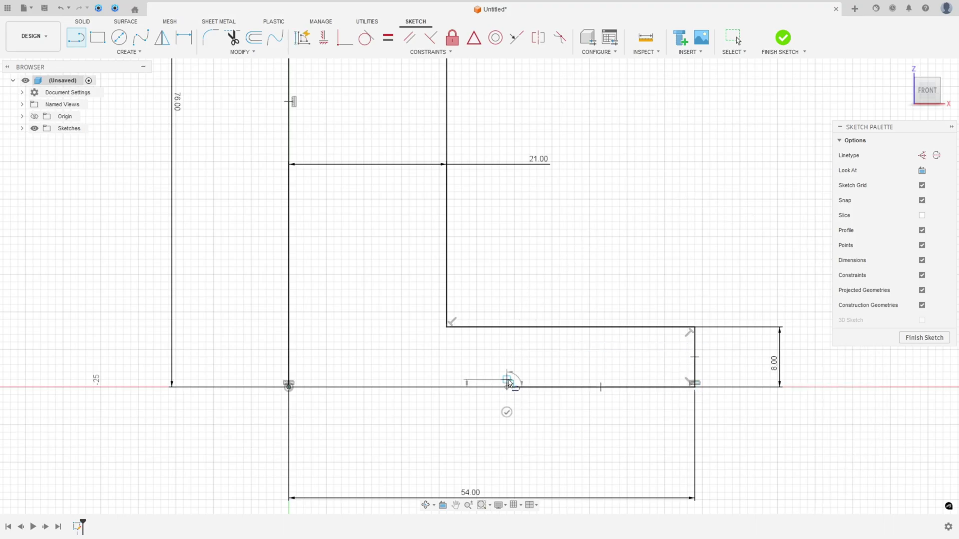
left_click(507, 365)
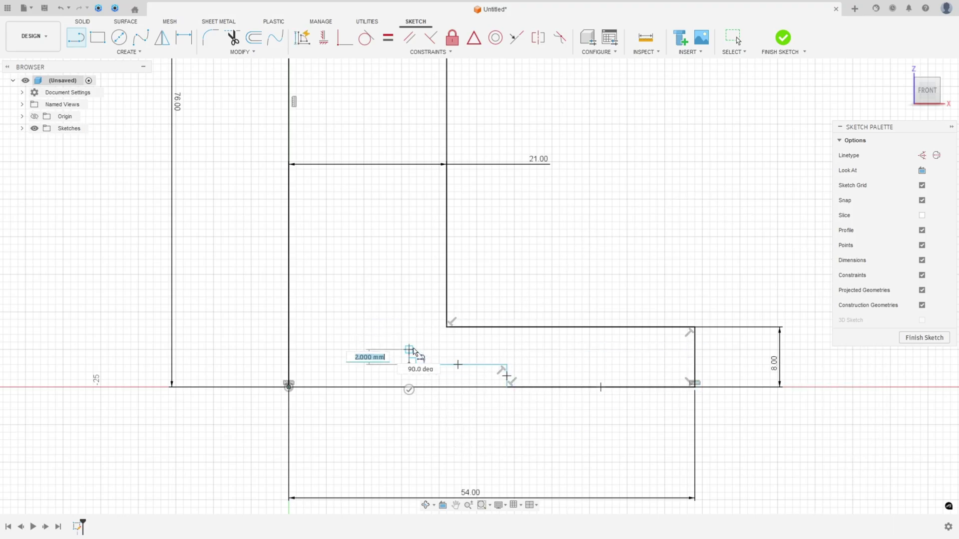
left_click(409, 365)
left_click(409, 350)
left_click(289, 350)
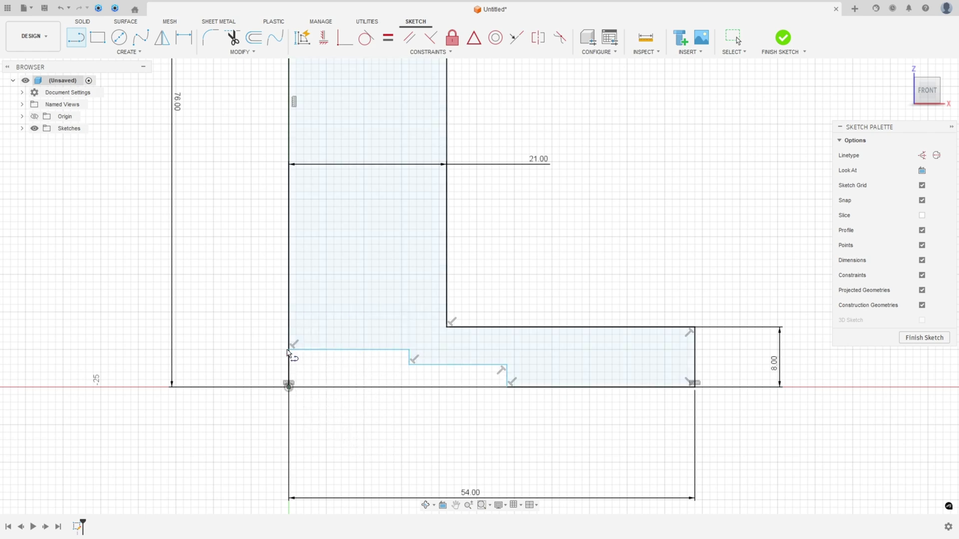
- Dimension the outer step 90/2, giving 45 mm from the axis
key("d")
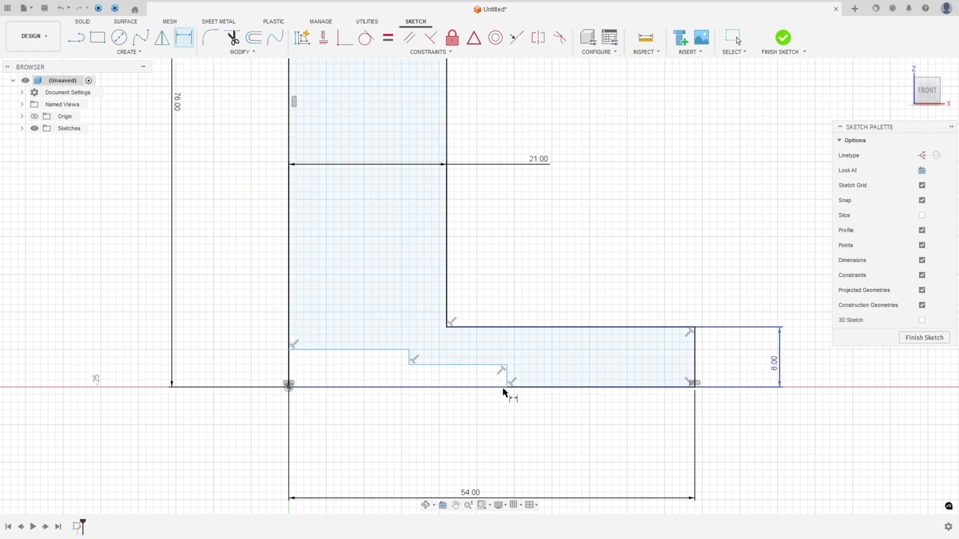
left_click(357, 437)
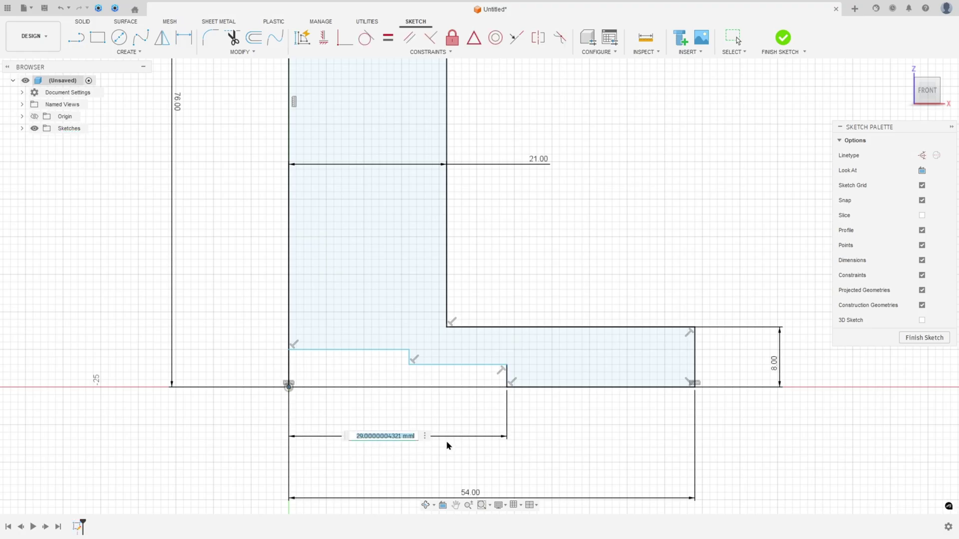
type("90")
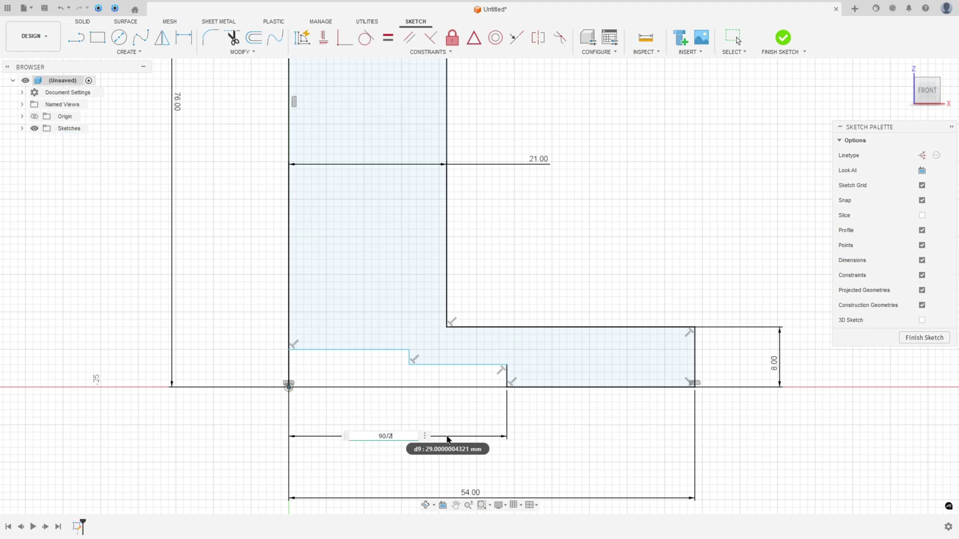
type("/2")
key("Return")
- Dimension the inner step corner 70/2, giving 35 mm from the axis
left_click(409, 365)
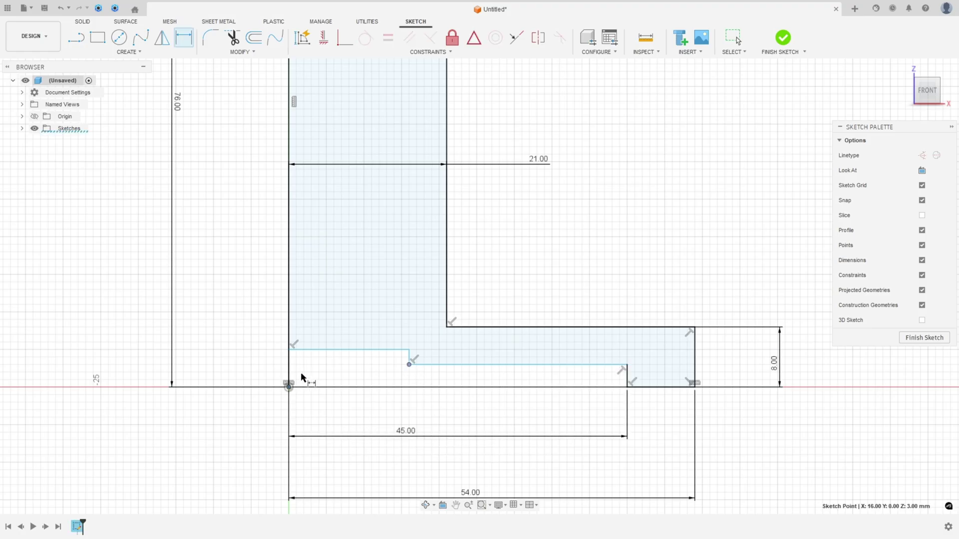
left_click(288, 378)
left_click(324, 410)
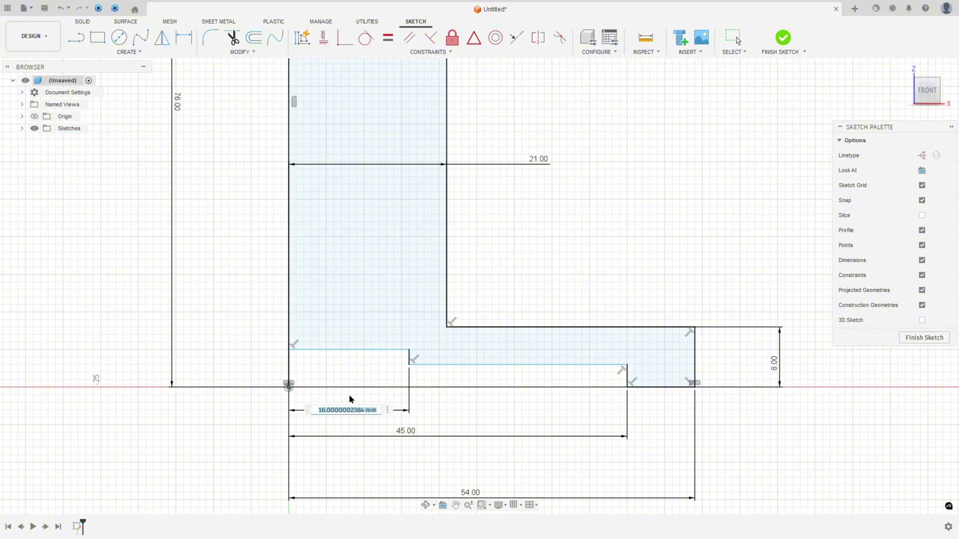
type("70/2")
key("Return")
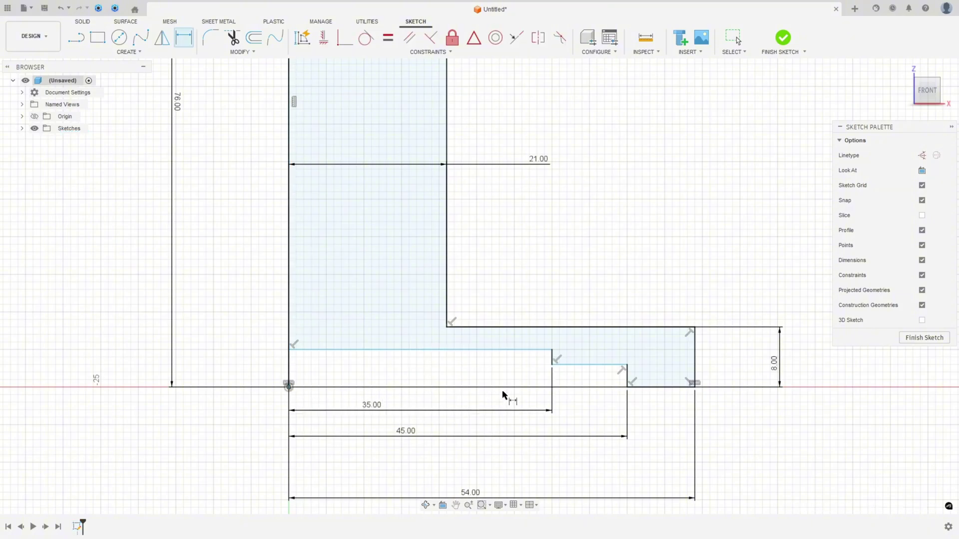
- Set the outer step height to 2 mm and the inner step height to 4 mm
left_click(631, 381)
left_click(649, 380)
type("2")
key("Return")
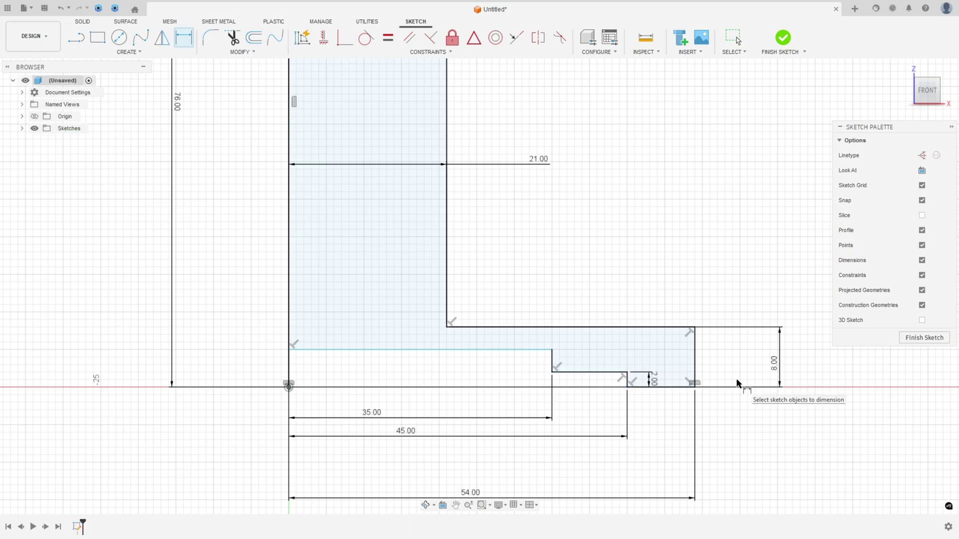
left_click(552, 363)
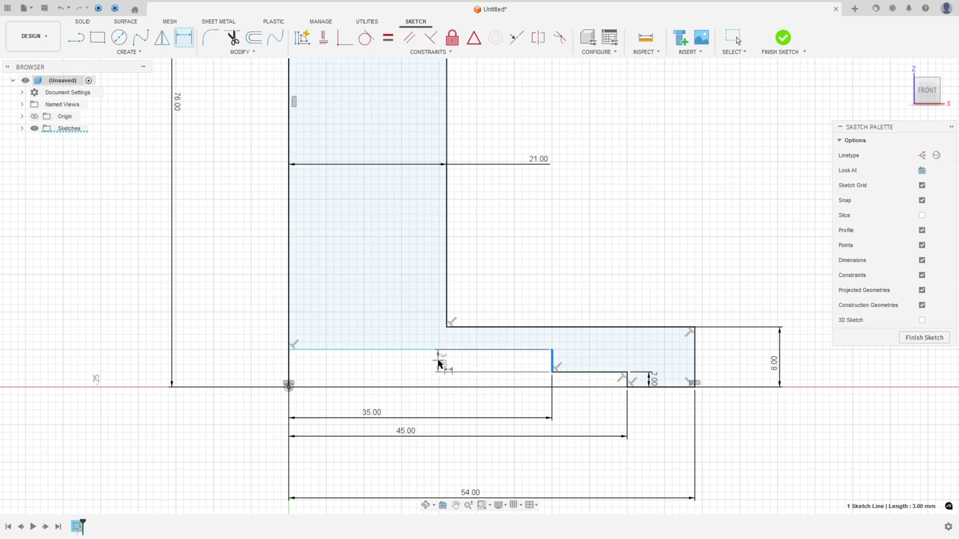
left_click(438, 361)
type("4")
key("Return")
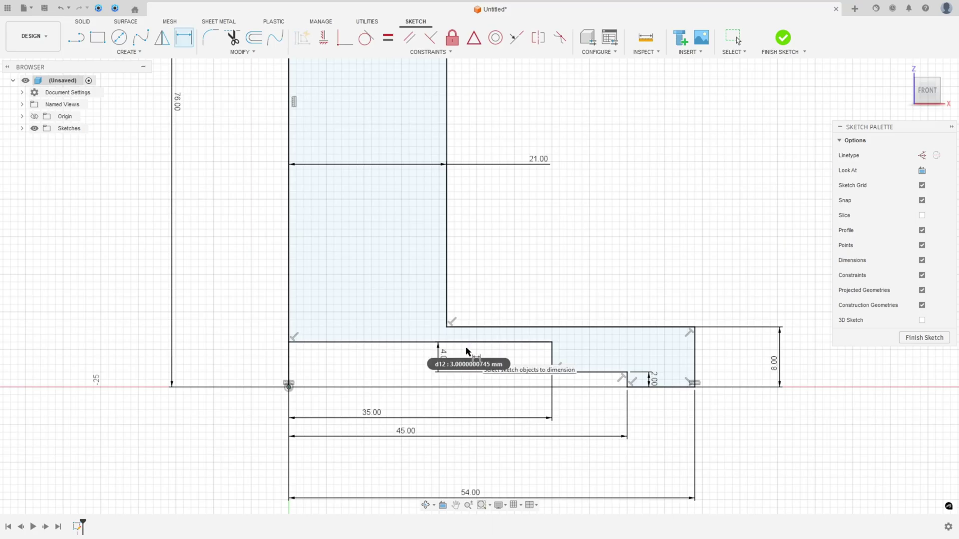
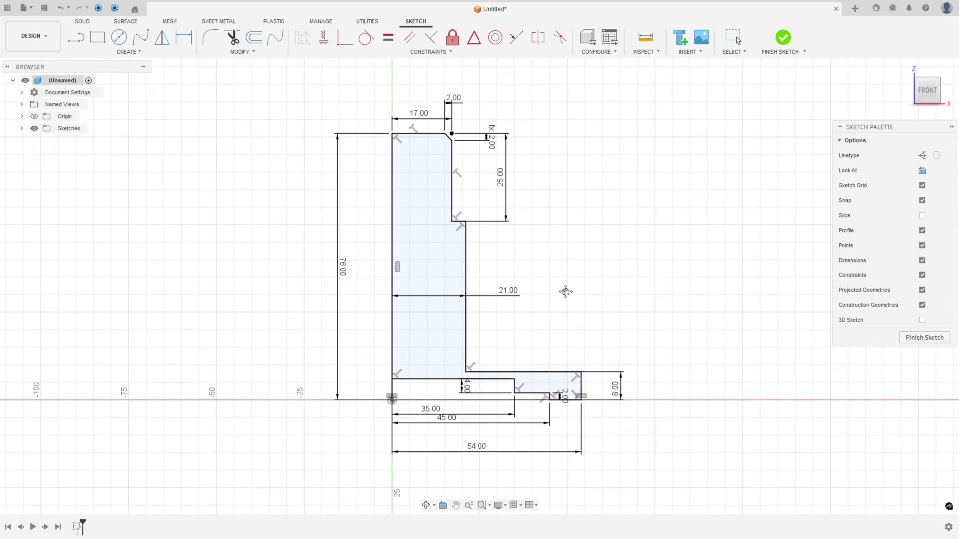
- Finish the fully dimensioned half-profile sketch of the hub
left_click(783, 38)
- Revolve the profile a full 360° about its left vertical edge
left_click(119, 37)
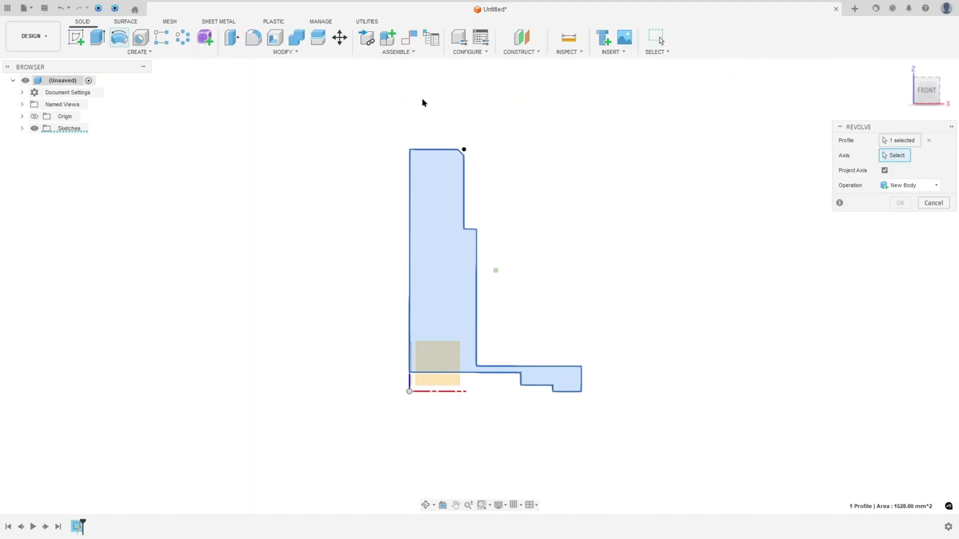
left_click(411, 232)
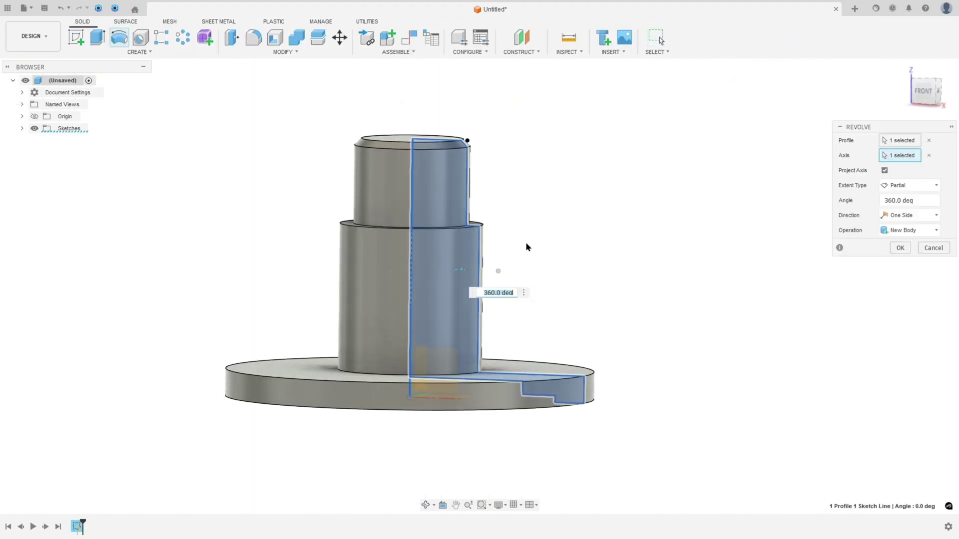
left_click(904, 249)
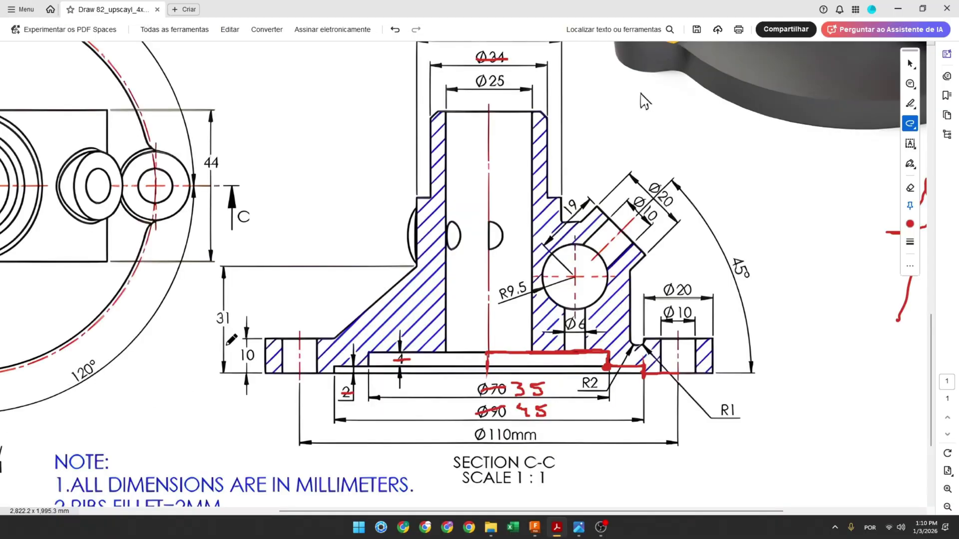
- Strike out the 120° label and trace the top view's outer circle in red
scroll(644, 101, "down", 5, "ctrl")
scroll(606, 273, "up", 3, "ctrl")
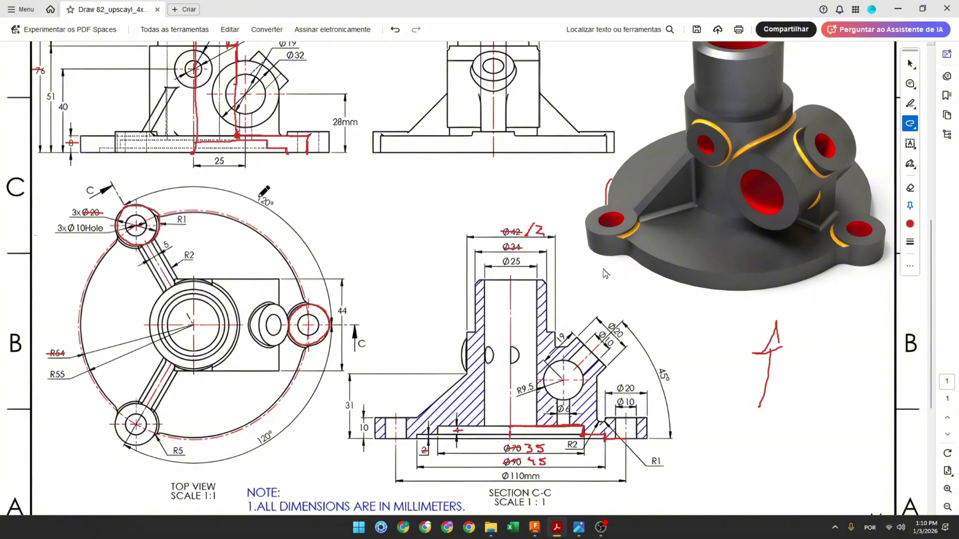
left_click_drag(263, 201, 273, 205)
scroll(70, 392, "up", 3, "ctrl")
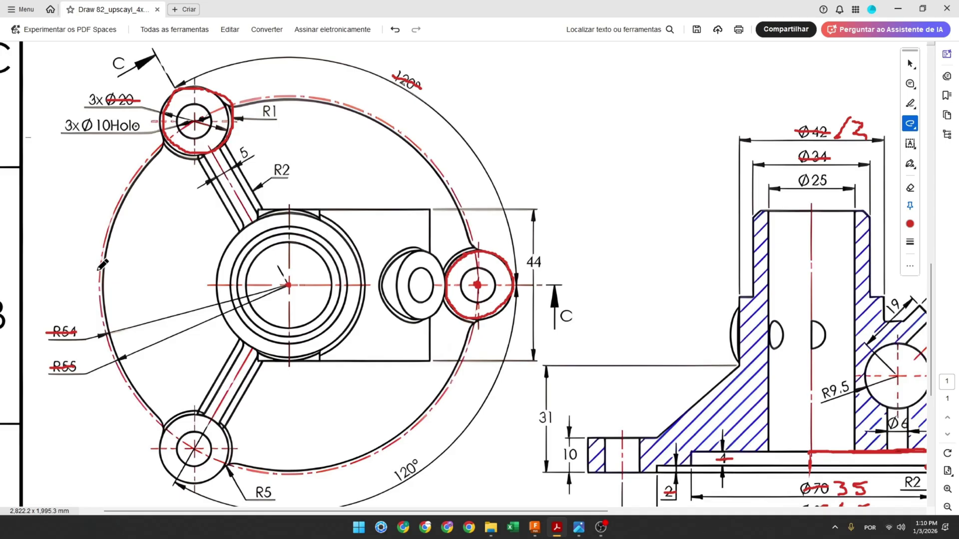
mouse_move(98, 306)
left_mouse_down()
mouse_move(114, 375)
mouse_move(187, 442)
mouse_move(297, 475)
mouse_move(344, 470)
left_mouse_up()
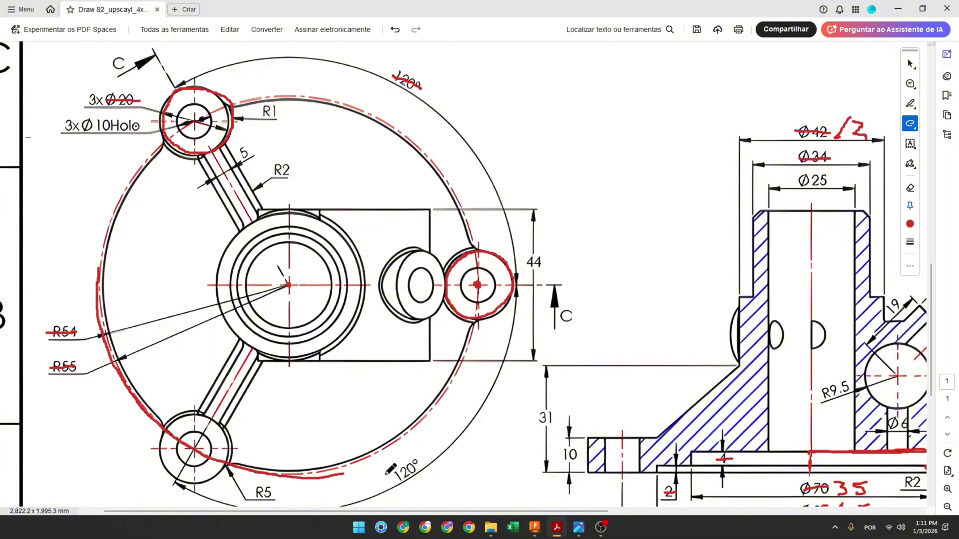
left_click(535, 534)
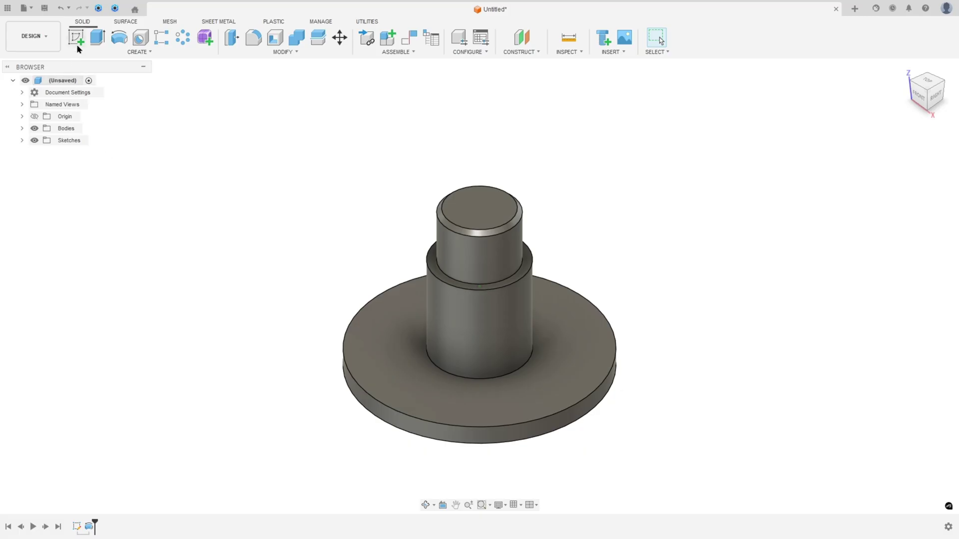
- Start a sketch on the XY plane with a Ø110 construction circle at the origin
left_click(76, 37)
left_click(520, 372)
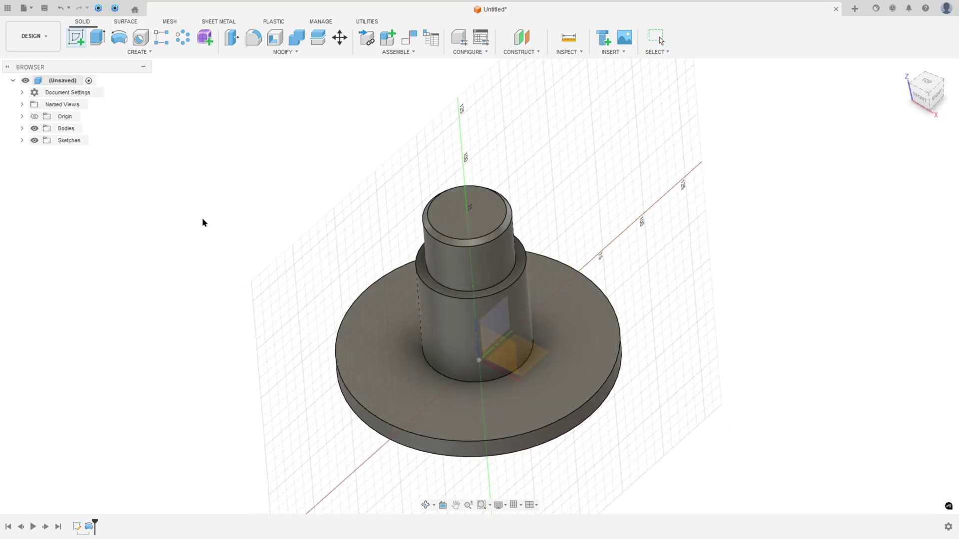
left_click(499, 329)
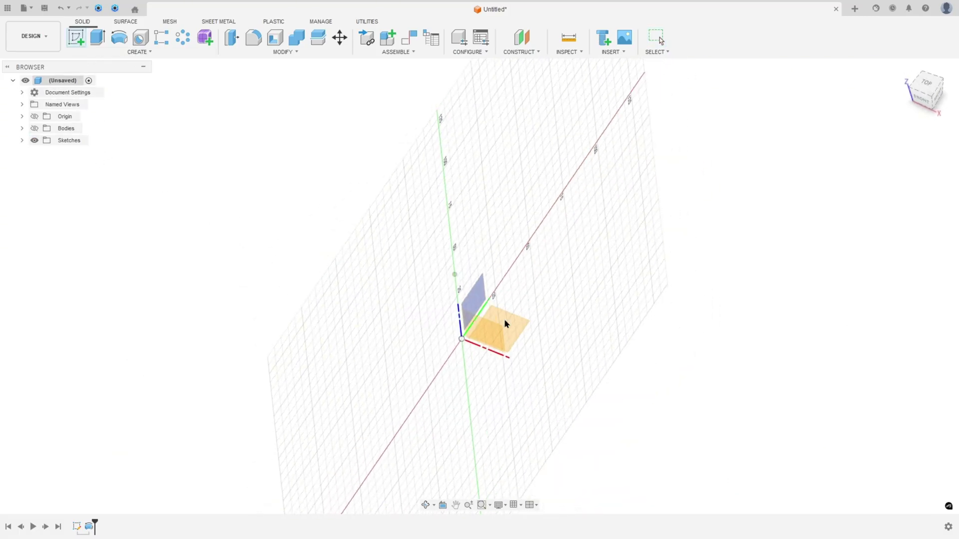
left_click(119, 37)
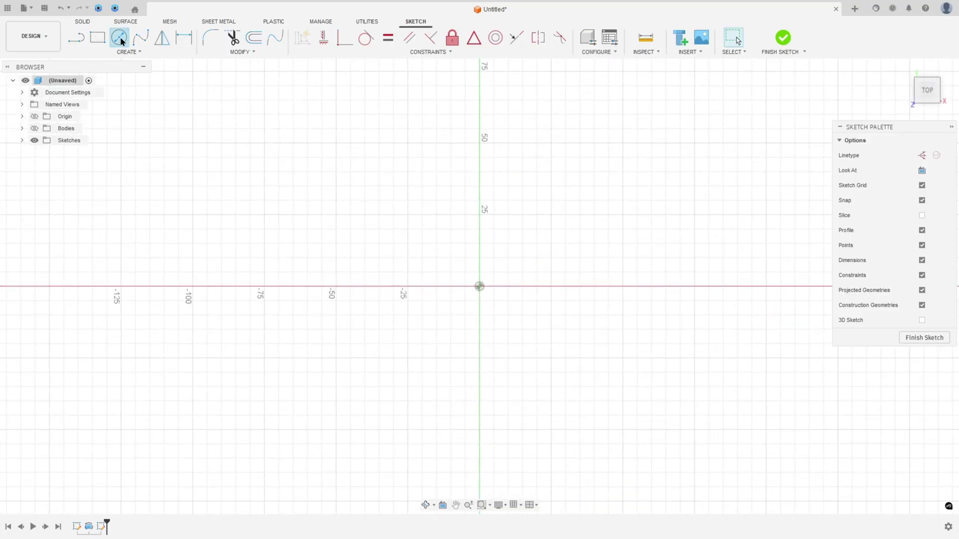
left_click(907, 205)
left_click(480, 287)
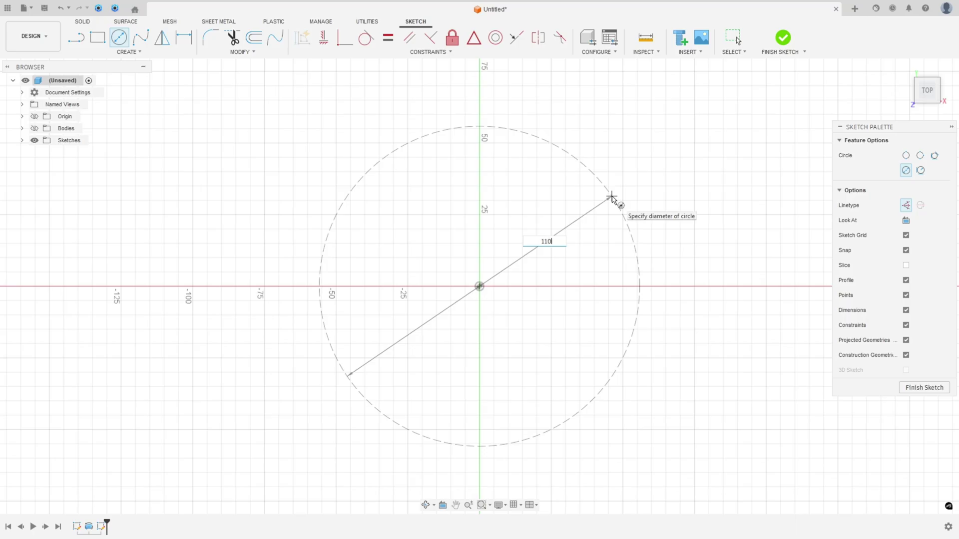
type("110")
key("Return")
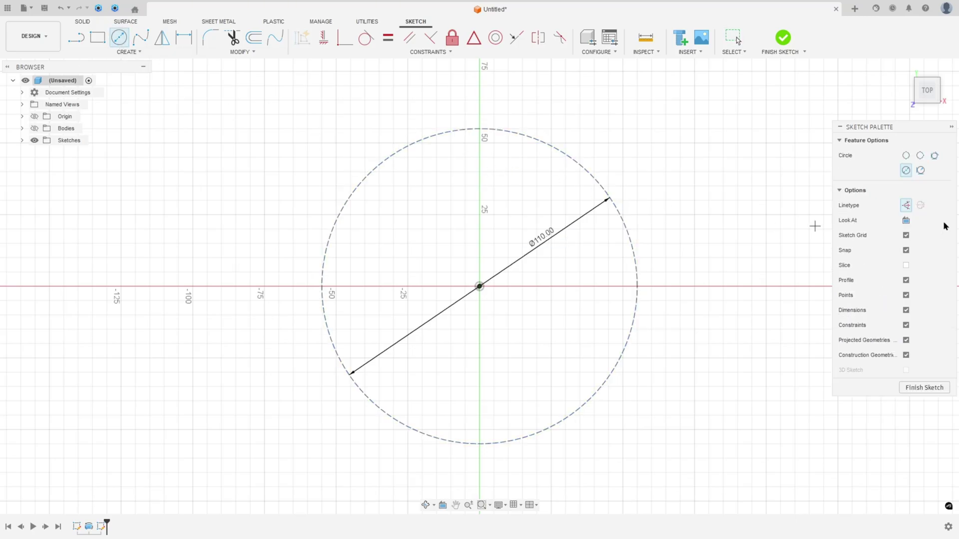
- Draw a Ø20 circle on the construction circle's right, aligned horizontally with the origin
left_click(906, 206)
left_click(638, 288)
type("20")
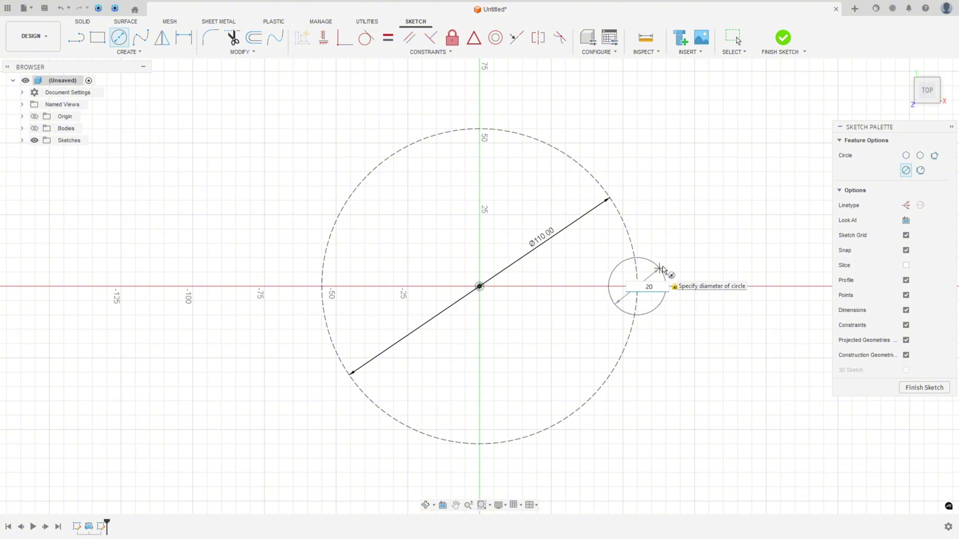
key("Return")
key("Escape")
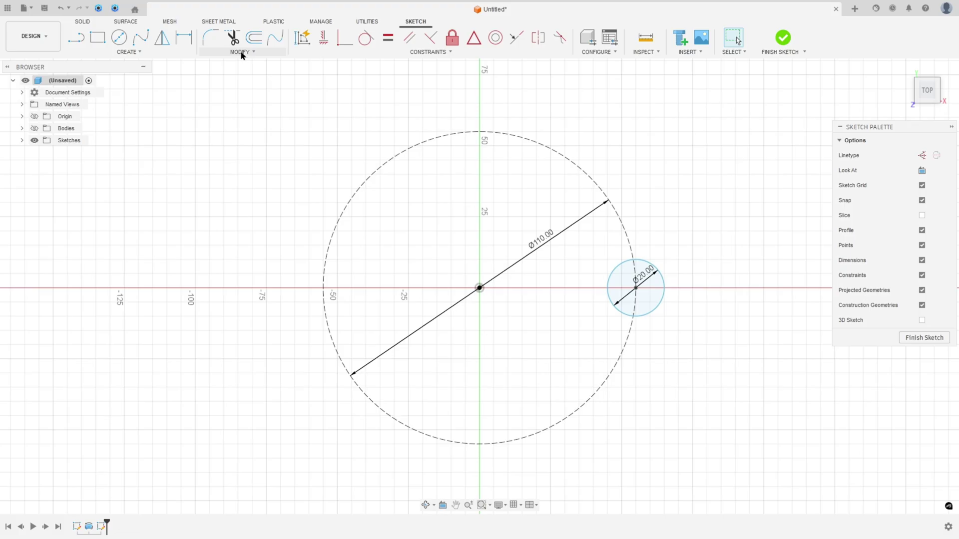
left_click(323, 37)
left_click(480, 289)
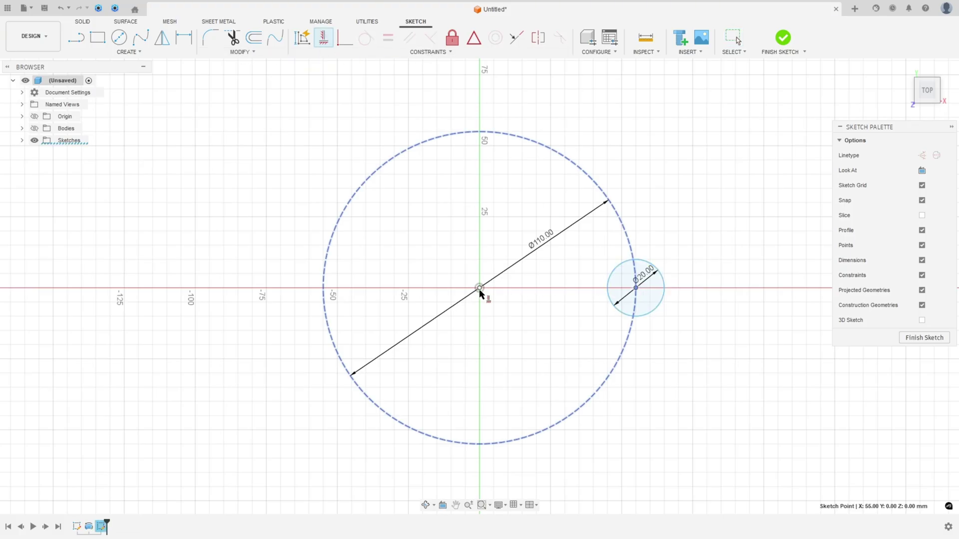
- Pattern the Ø20 circle three times around the Ø110 circle's centre and finish the sketch
left_click(139, 53)
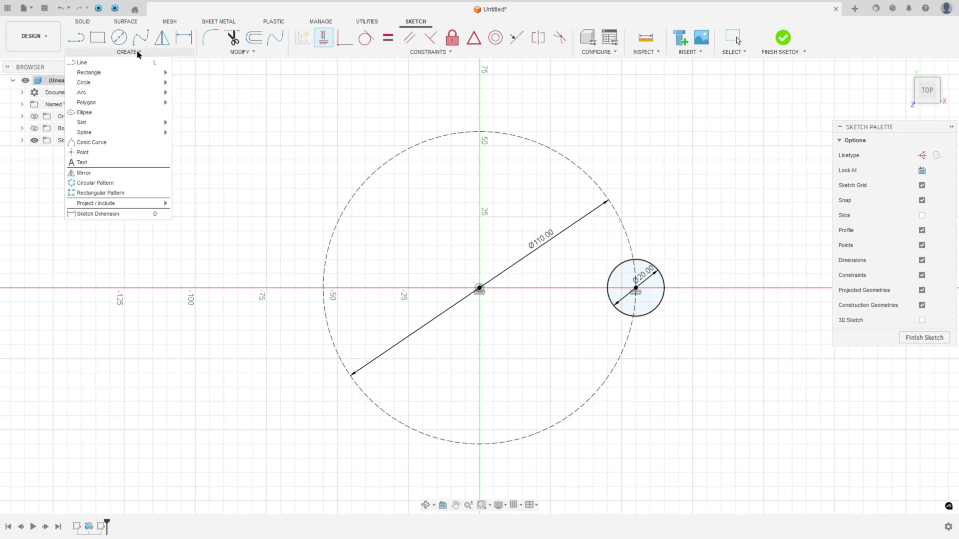
left_click(106, 183)
left_click(663, 282)
left_click(769, 156)
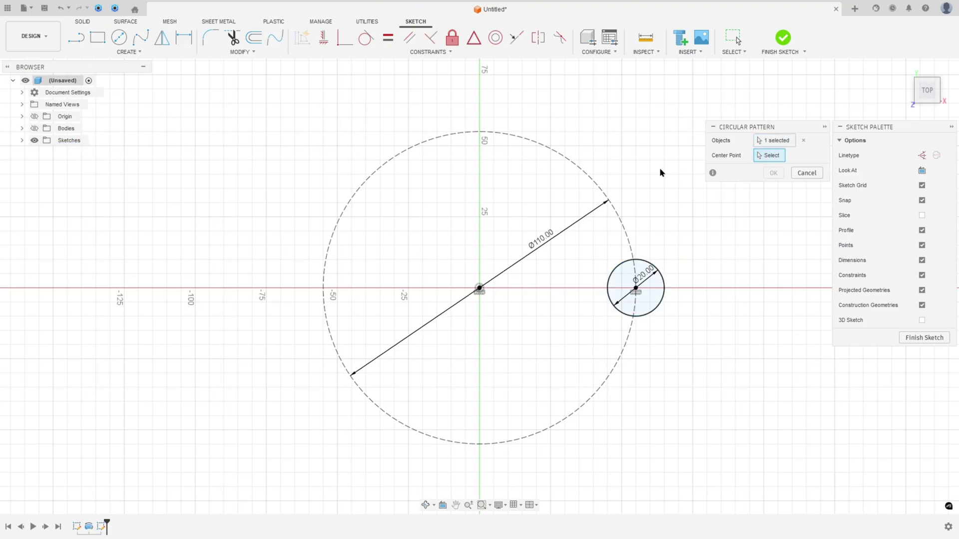
left_click(591, 182)
left_click(772, 218)
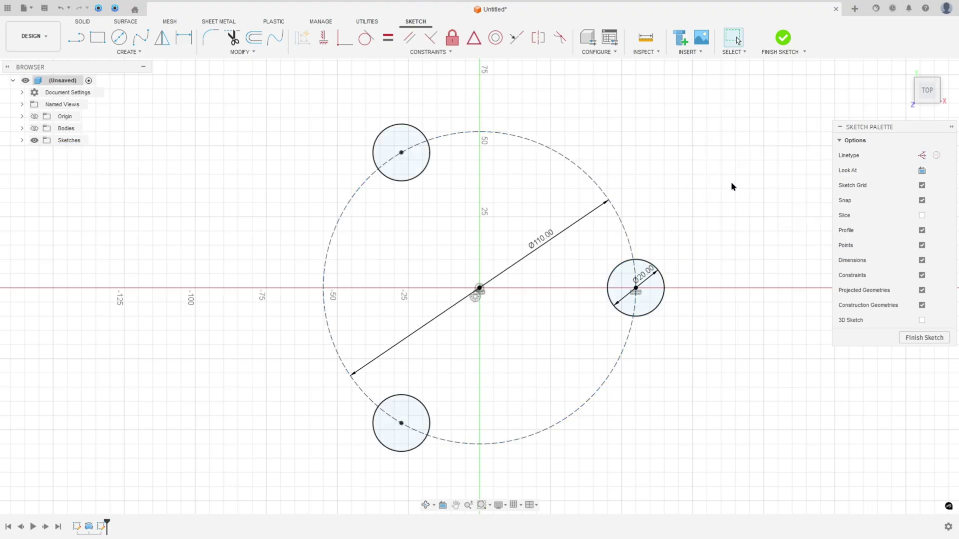
left_click(782, 40)
left_click(34, 128)
middle_click_drag(168, 145, 213, 155, "shift")
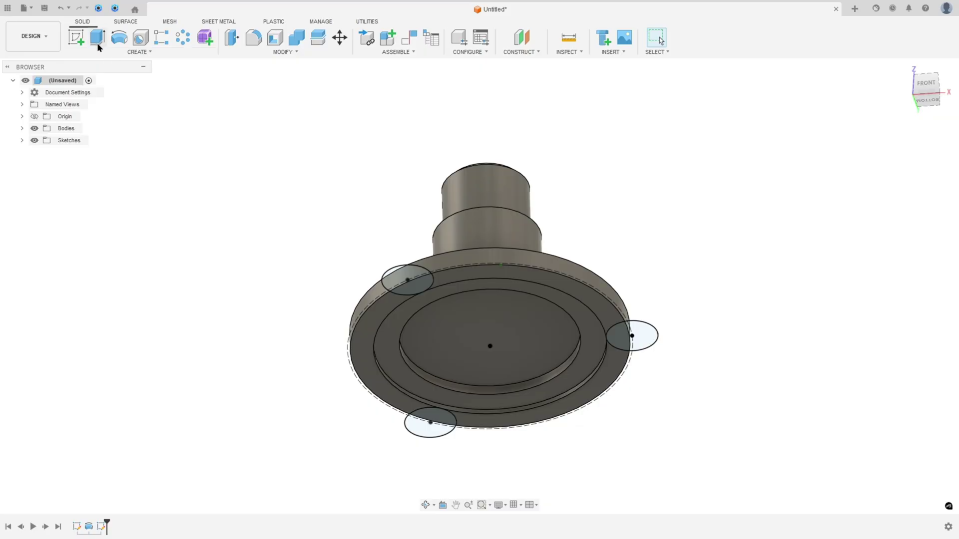
- Select the three Ø20 circle profiles for an extrusion
left_click(98, 44)
scroll(375, 265, "up", 3)
left_click(431, 244)
middle_click_drag(469, 366, 471, 289)
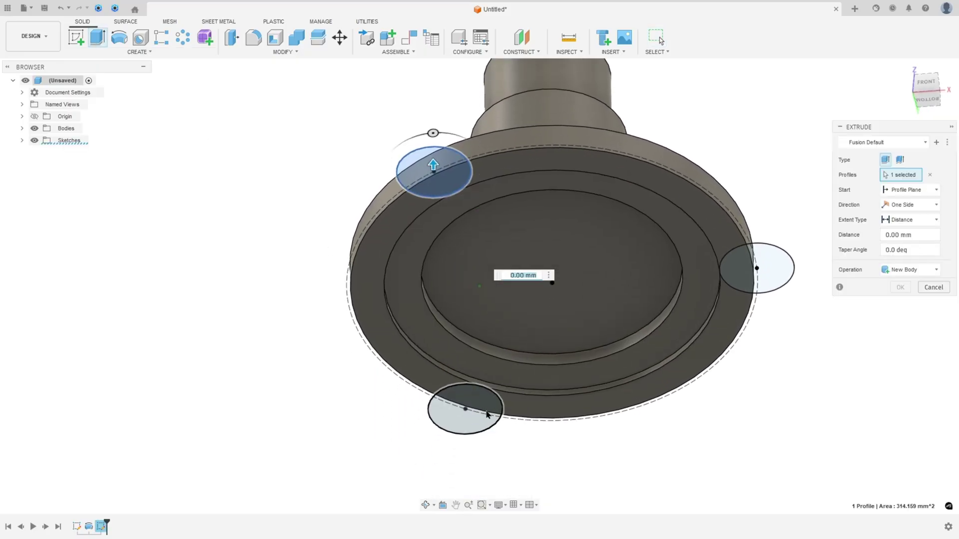
left_click(487, 414)
middle_click_drag(679, 321, 681, 334, "shift")
left_click(774, 276)
middle_click_drag(353, 377, 356, 427, "shift")
- Extrude the three lugs 10 mm, joined to the hub body
key("alt+Tab")
scroll(272, 348, "up", 3)
scroll(399, 240, "down", 3, "ctrl")
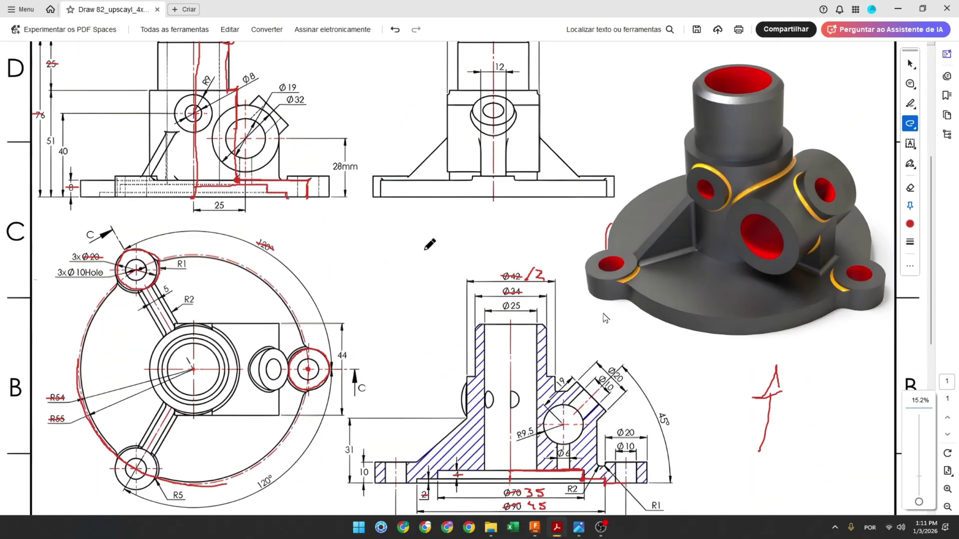
scroll(385, 234, "down", 3)
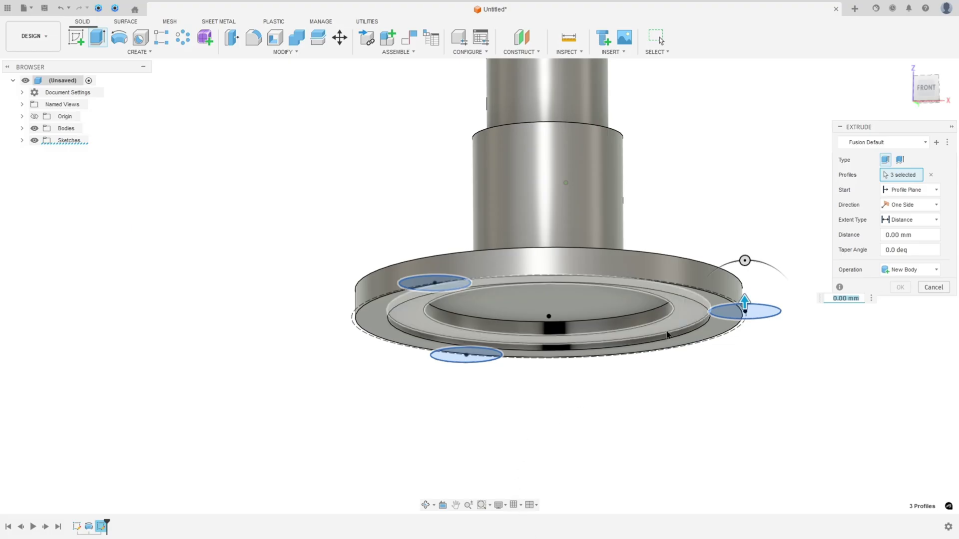
type("10")
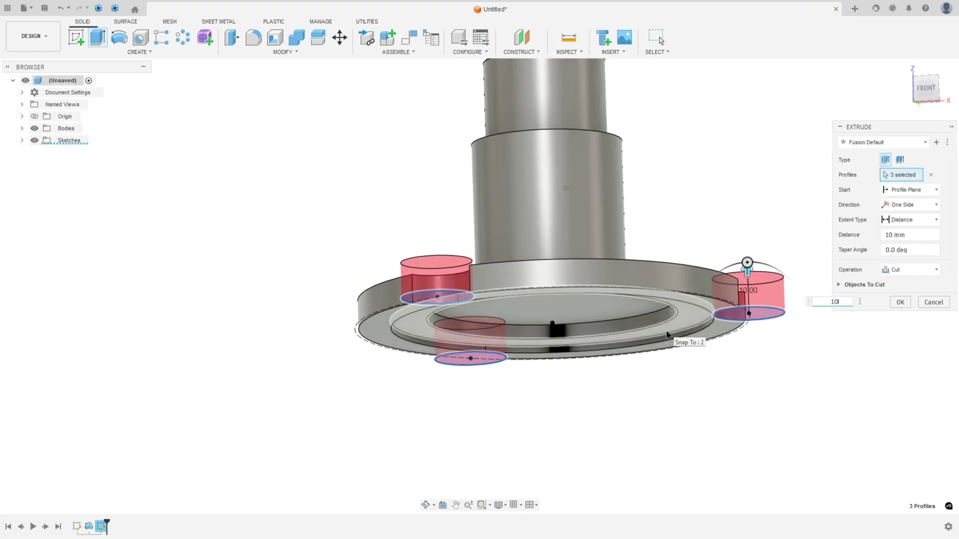
left_click(926, 272)
left_click(900, 283)
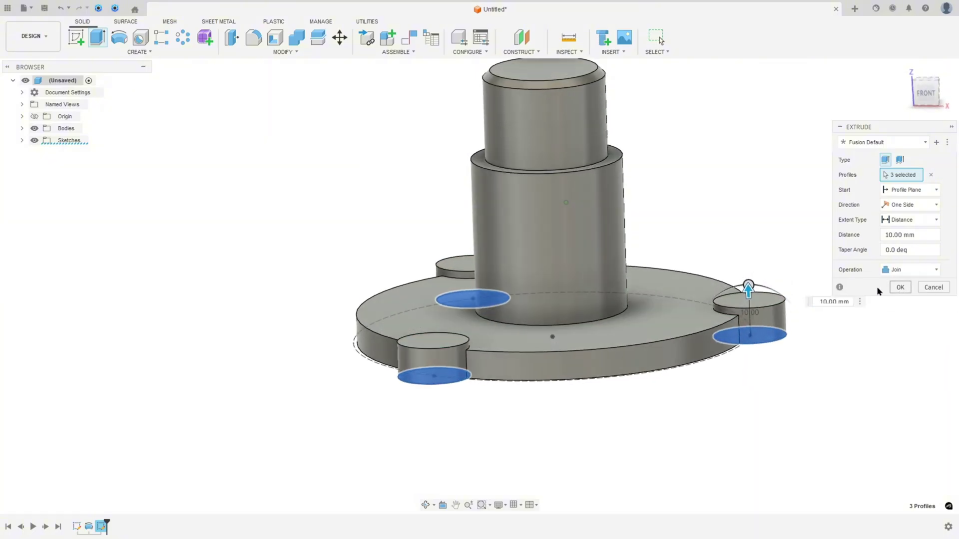
left_click(901, 291)
middle_click_drag(839, 295, 830, 195, "shift")
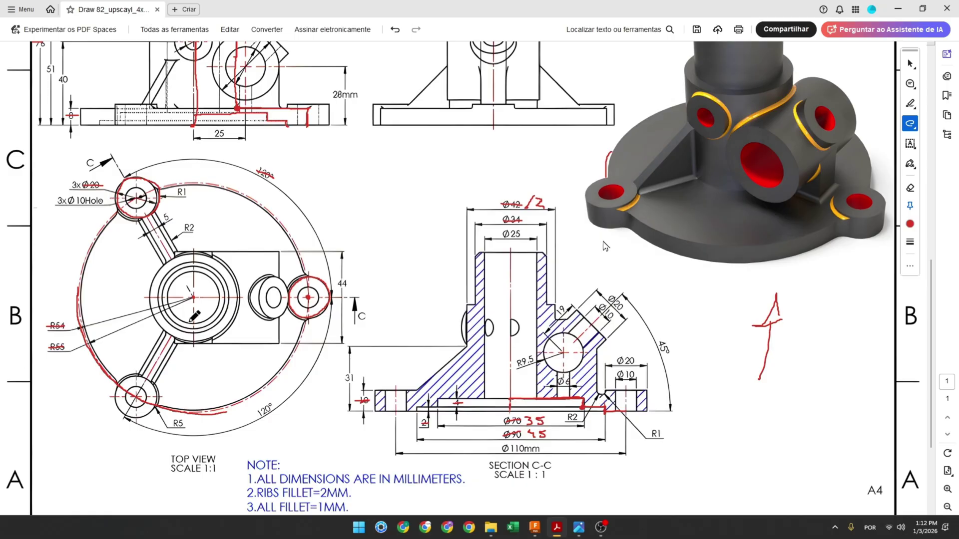
- Circle a bolt hole and strike out the 3xØ10 Hole label in red, then show Sketch2
left_click_drag(130, 191, 136, 189)
left_click_drag(68, 200, 103, 200)
left_click(534, 527)
left_click(22, 141)
left_click(44, 165)
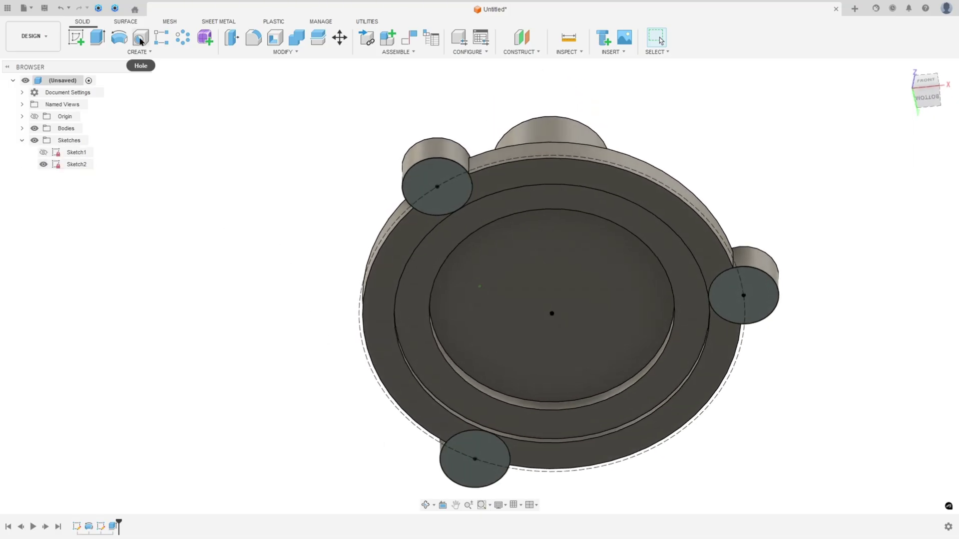
- Place holes at the three lug centres
left_click(140, 37)
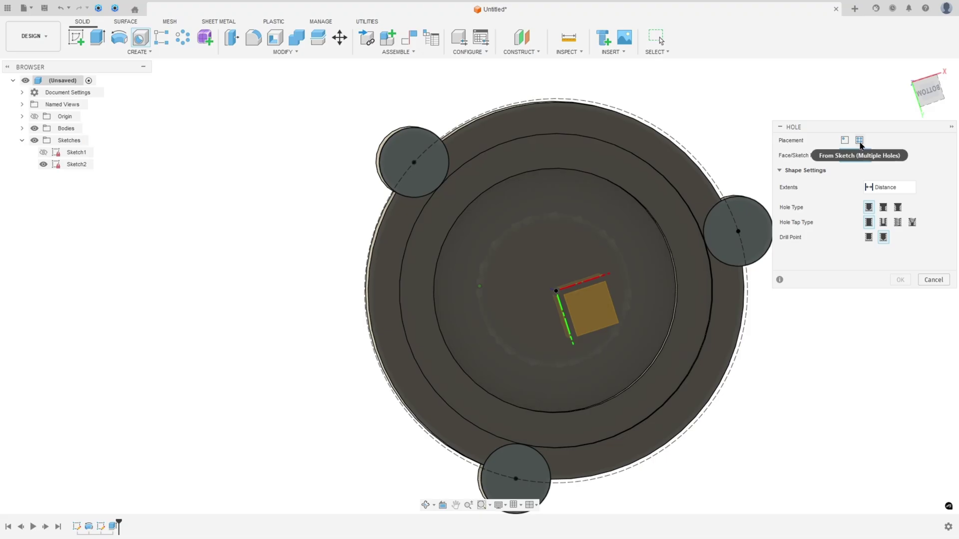
left_click(859, 140)
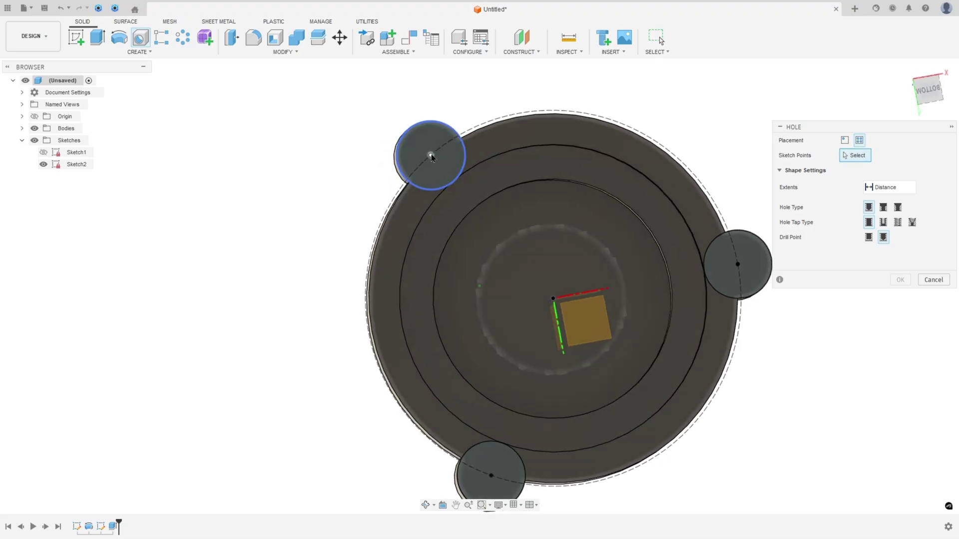
left_click(433, 155)
left_click(735, 271)
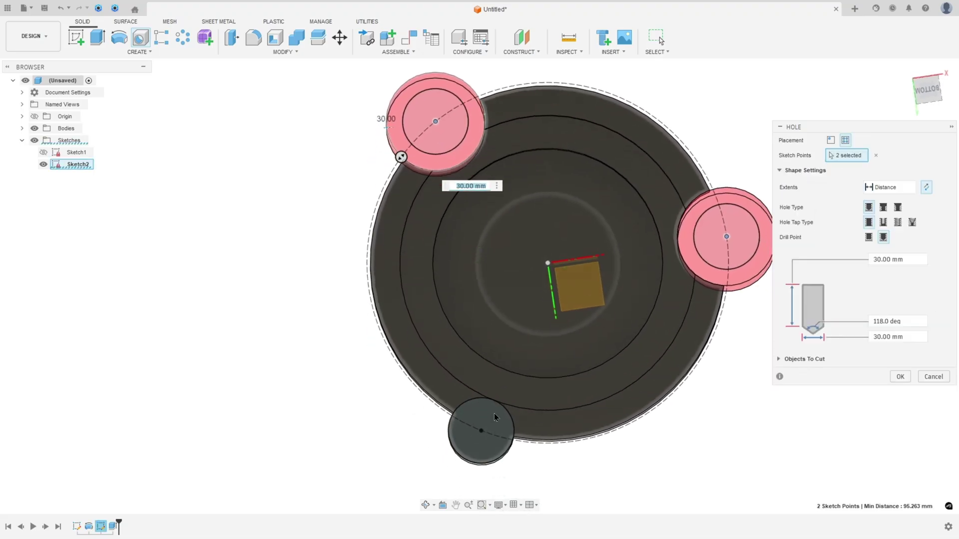
left_click(482, 433)
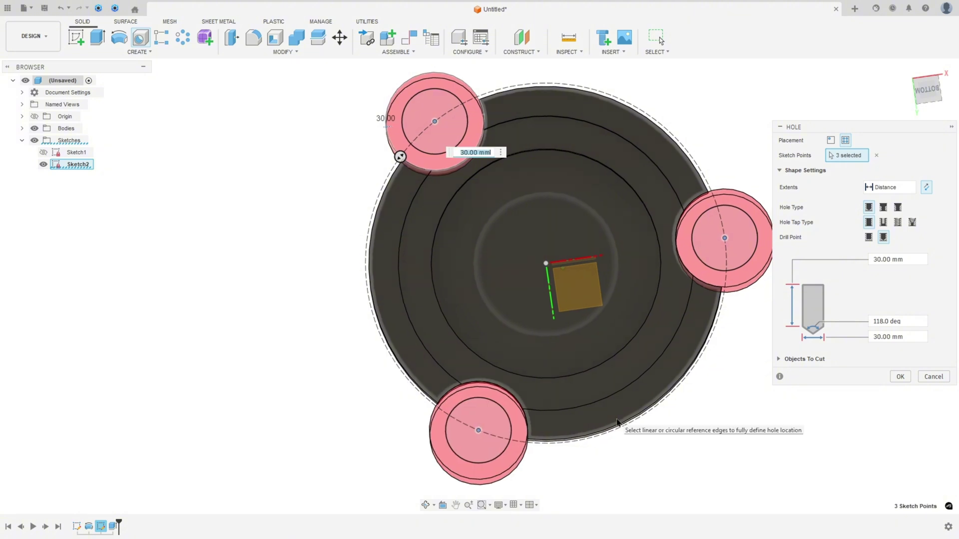
- Make the lug holes Ø10 mm through all, then hide Sketch2
left_click(900, 187)
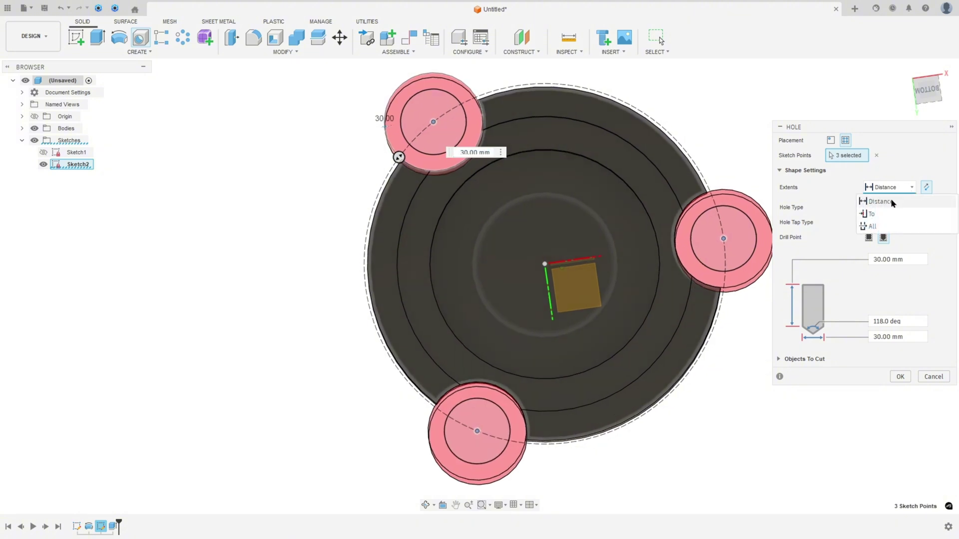
left_click(875, 226)
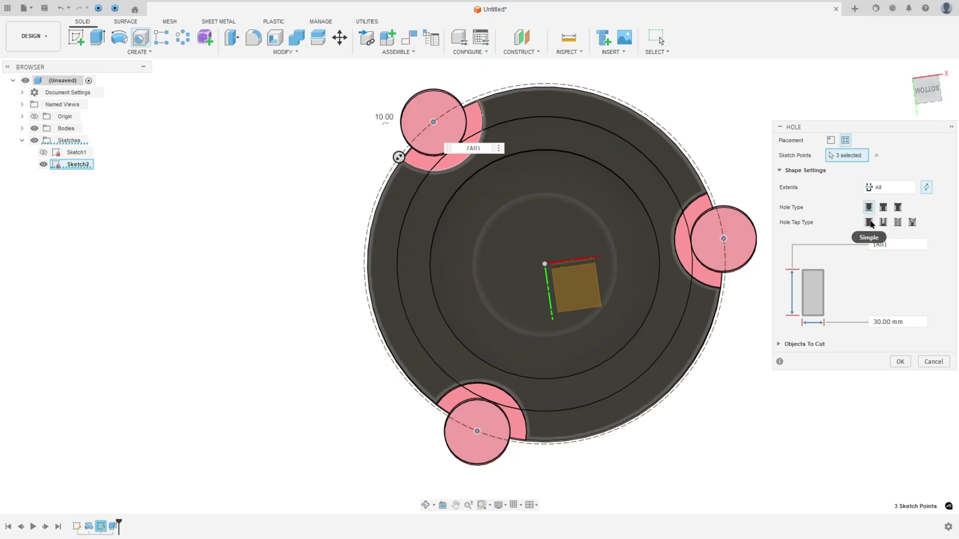
left_click_drag(902, 320, 870, 323)
type("10")
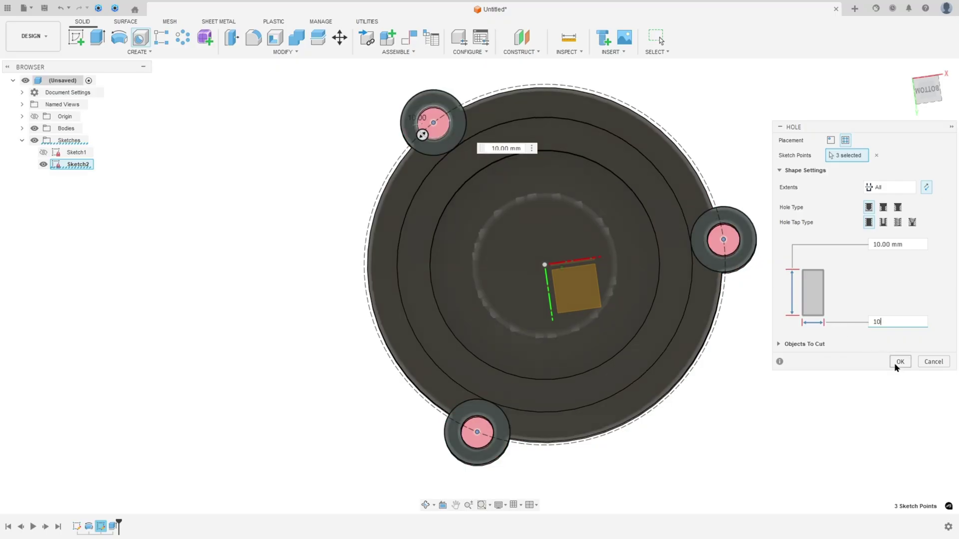
left_click(899, 362)
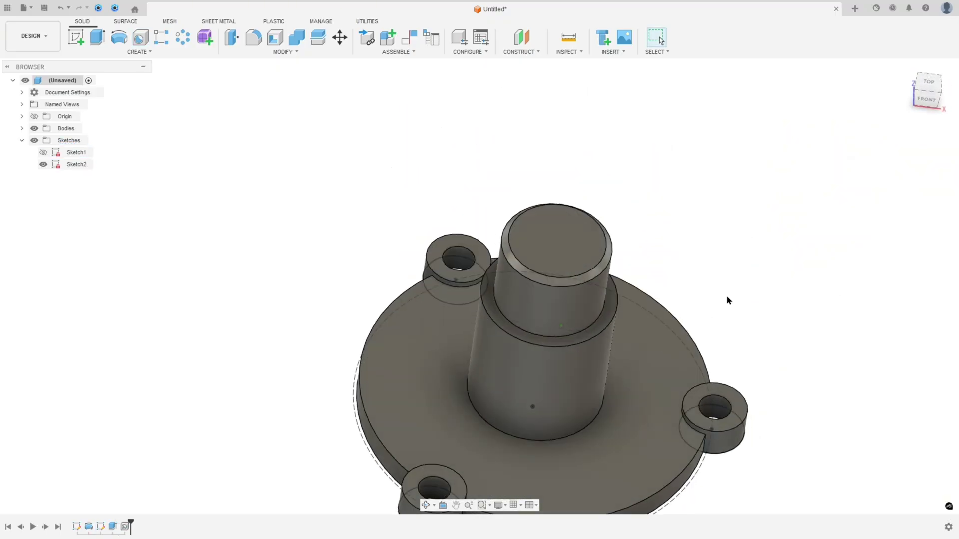
left_click(43, 164)
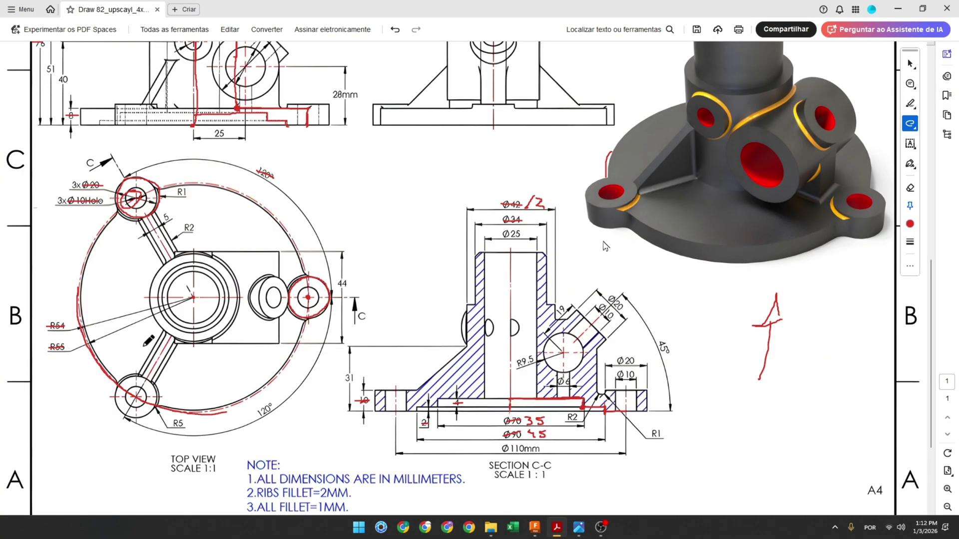
scroll(304, 324, "up", 3)
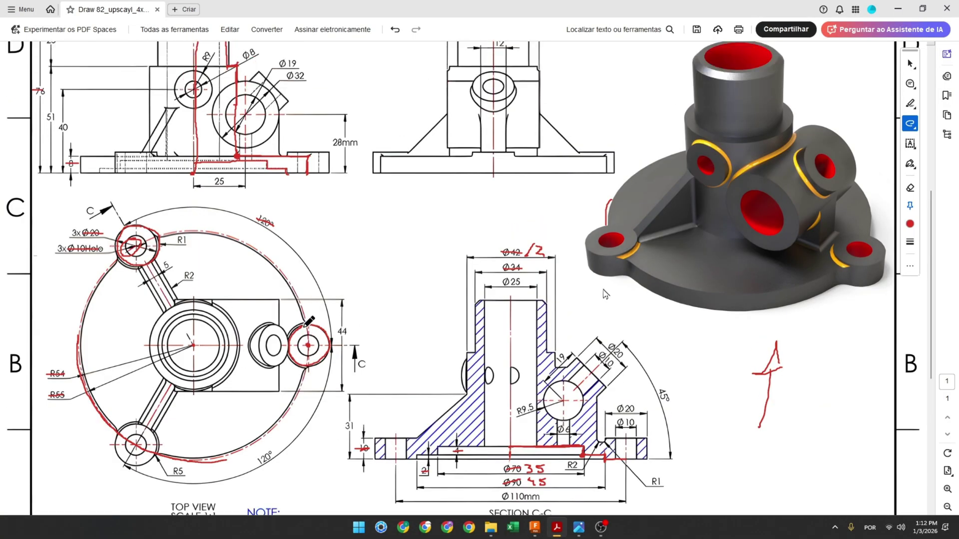
- Trace the rib outline and the central-to-side-boss line in red, striking the outer-arc label
mouse_move(645, 309)
left_mouse_down()
mouse_move(694, 247)
mouse_move(695, 300)
mouse_move(634, 314)
left_mouse_up()
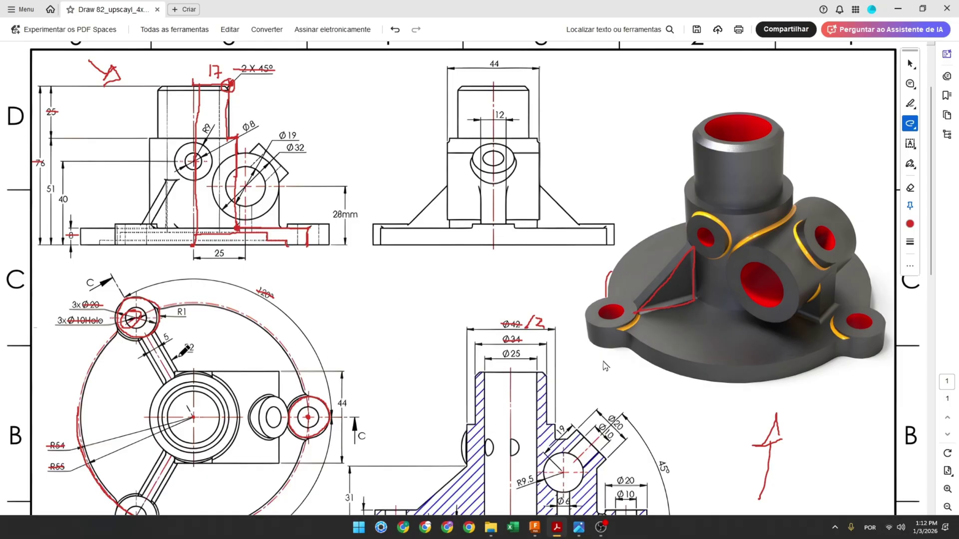
scroll(189, 349, "down", 2)
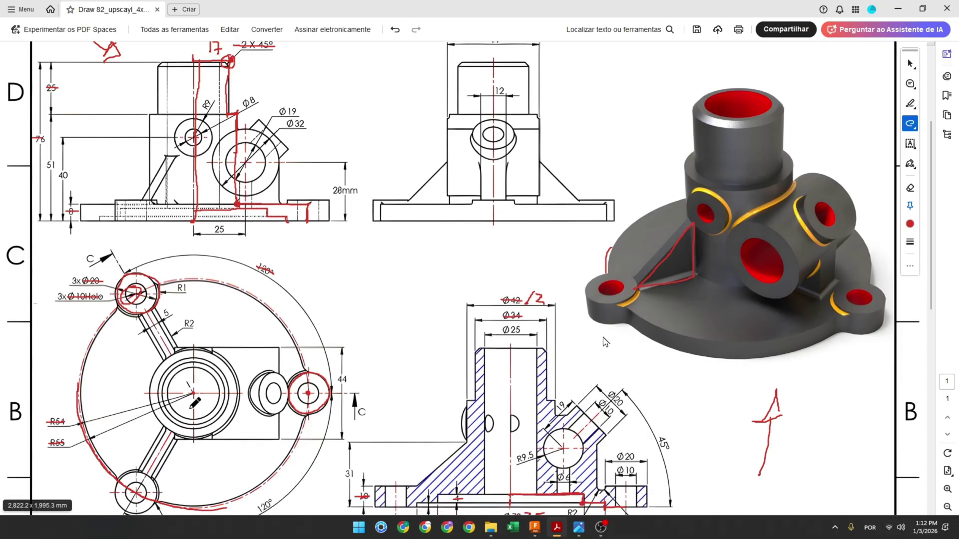
left_click_drag(193, 345, 299, 346)
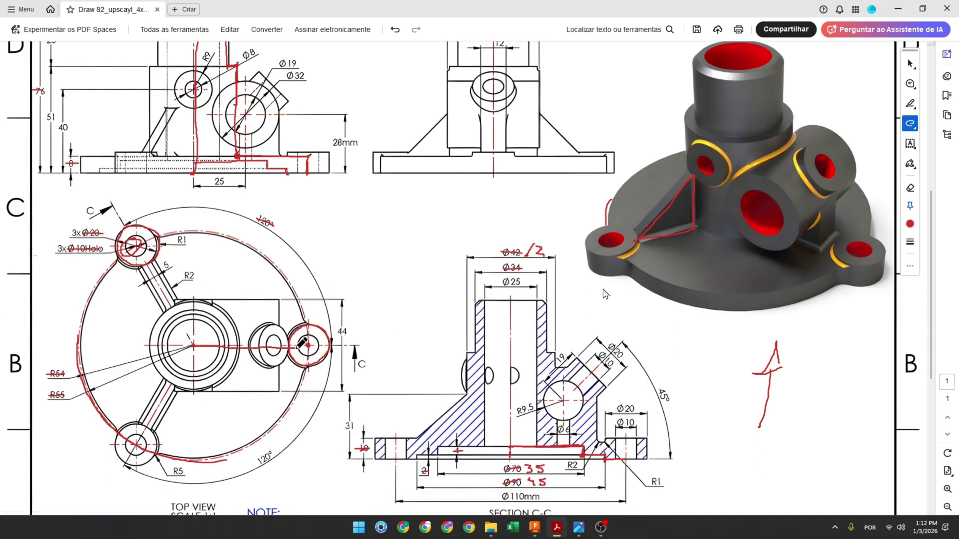
left_click_drag(194, 346, 284, 347)
left_click_drag(254, 224, 278, 232)
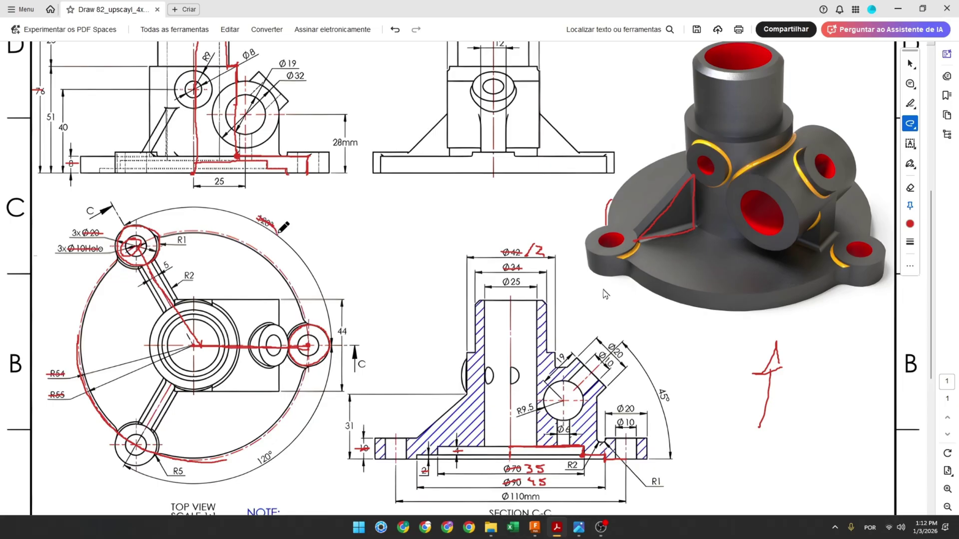
left_click(534, 527)
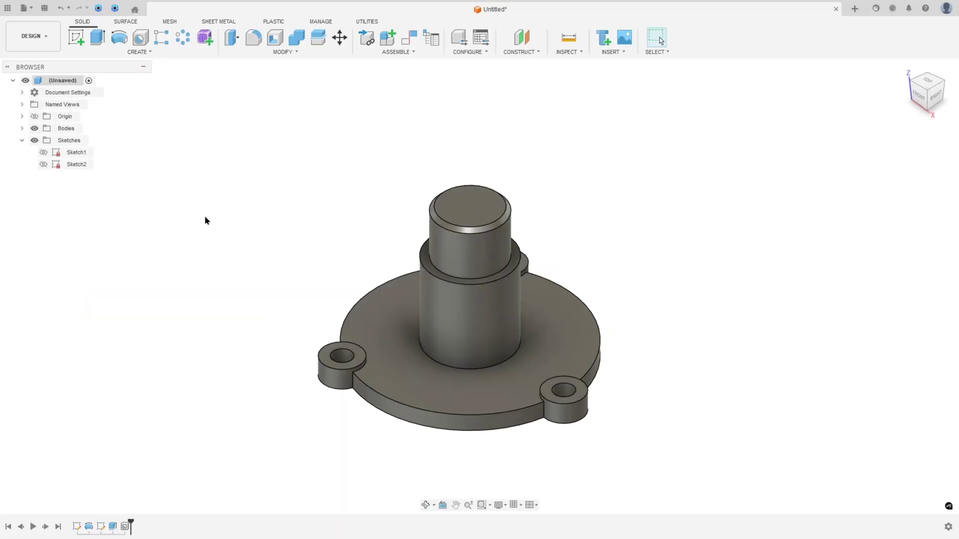
- Create a construction plane at 120° through the hub's central axis
left_click(519, 53)
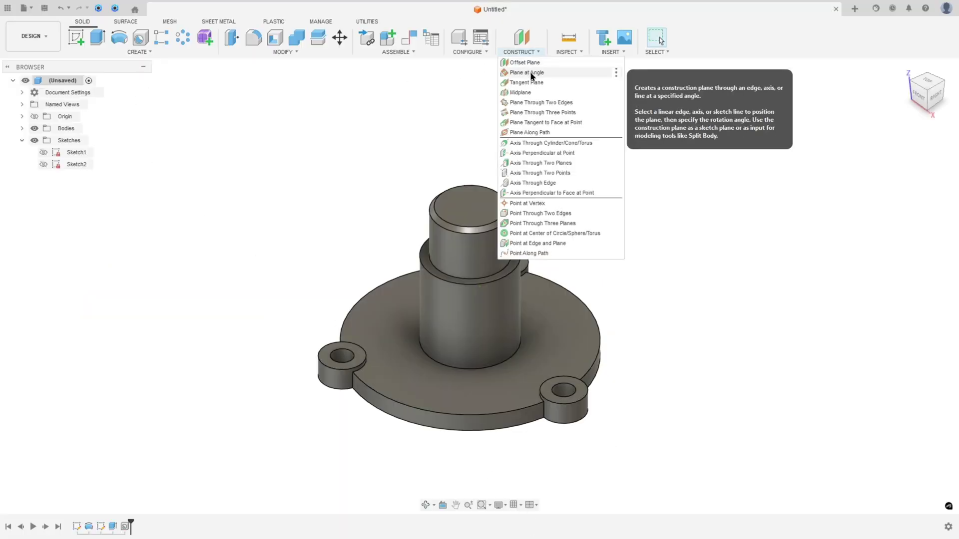
left_click(527, 73)
left_click(466, 325)
middle_click_drag(466, 325, 609, 296, "shift")
type("120")
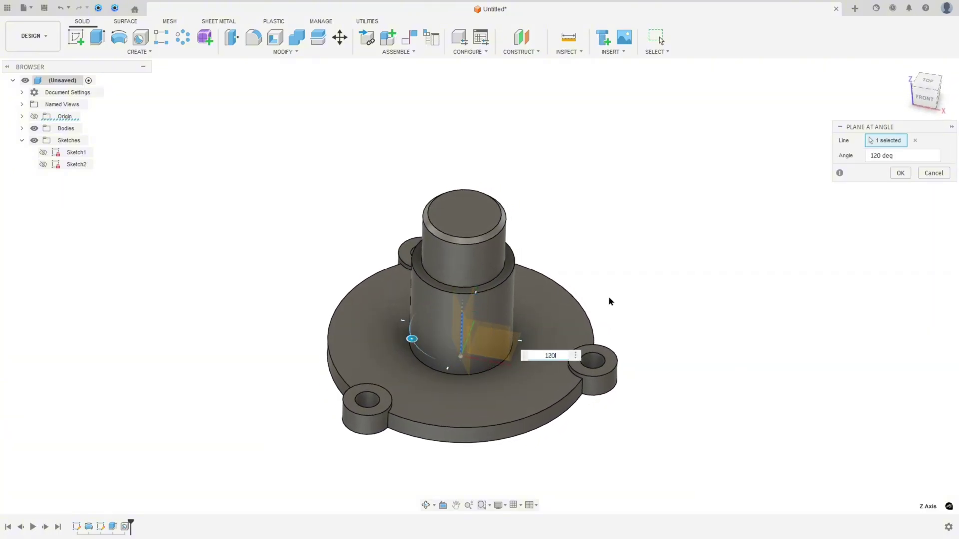
left_click(900, 173)
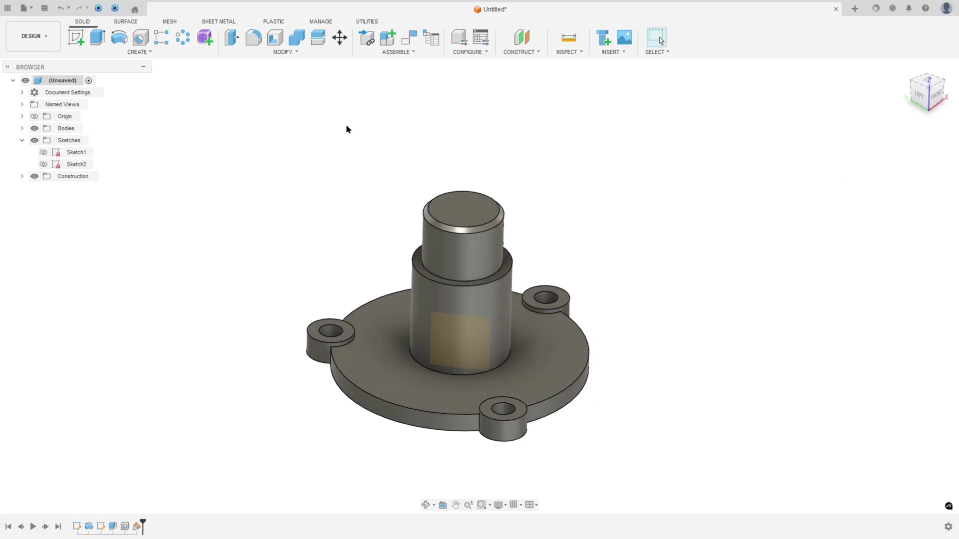
left_click(76, 36)
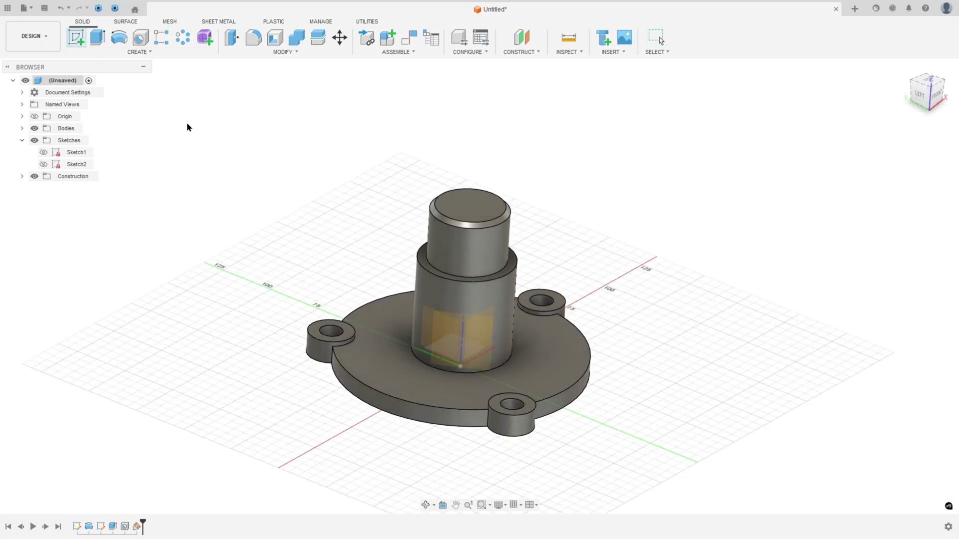
- Sketch on the 120° plane and project the hub body's outline into it
left_click(458, 328)
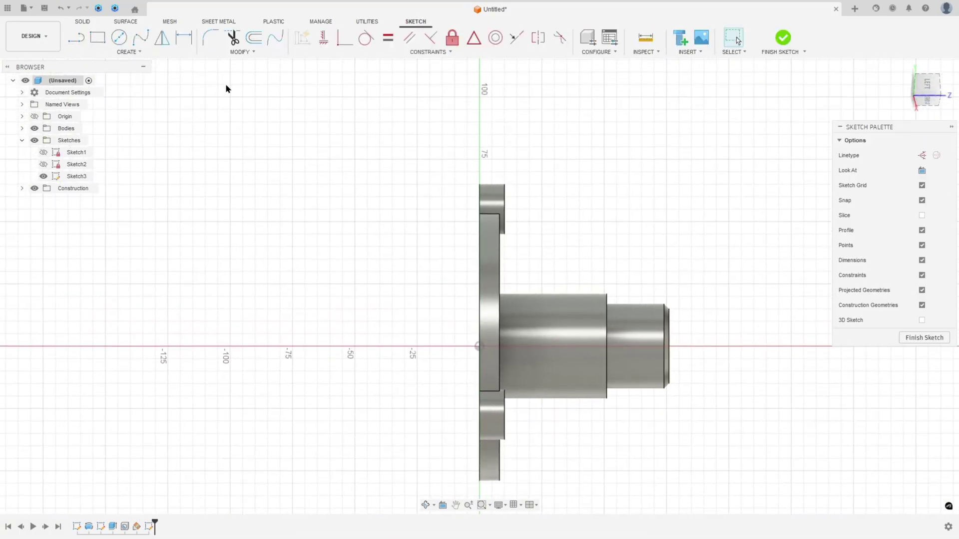
left_click(129, 52)
mouse_move(157, 203)
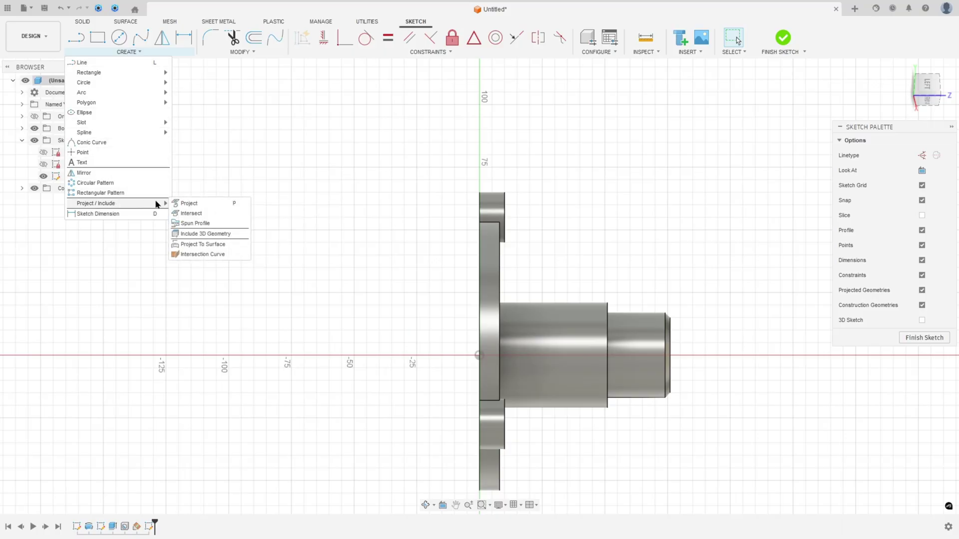
left_click(192, 204)
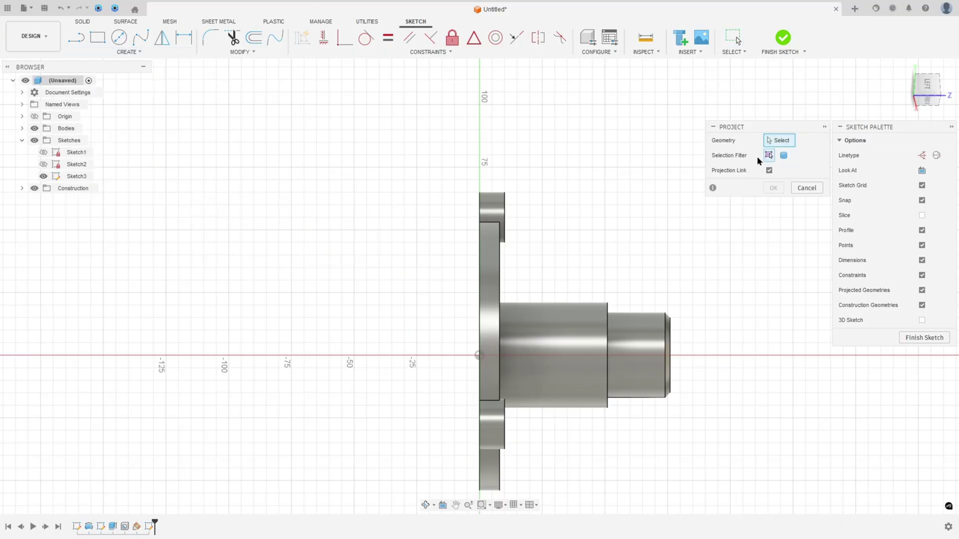
left_click(784, 155)
left_click(578, 336)
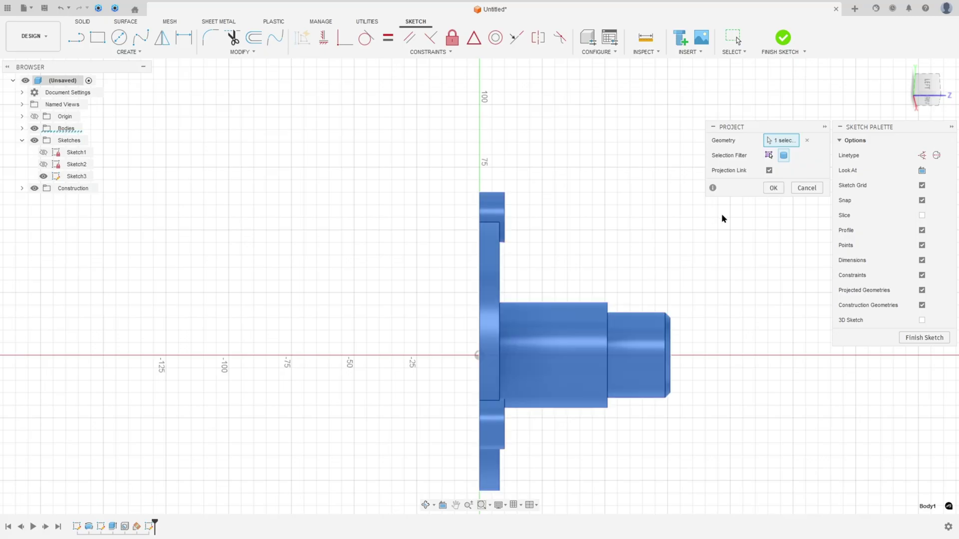
left_click(772, 189)
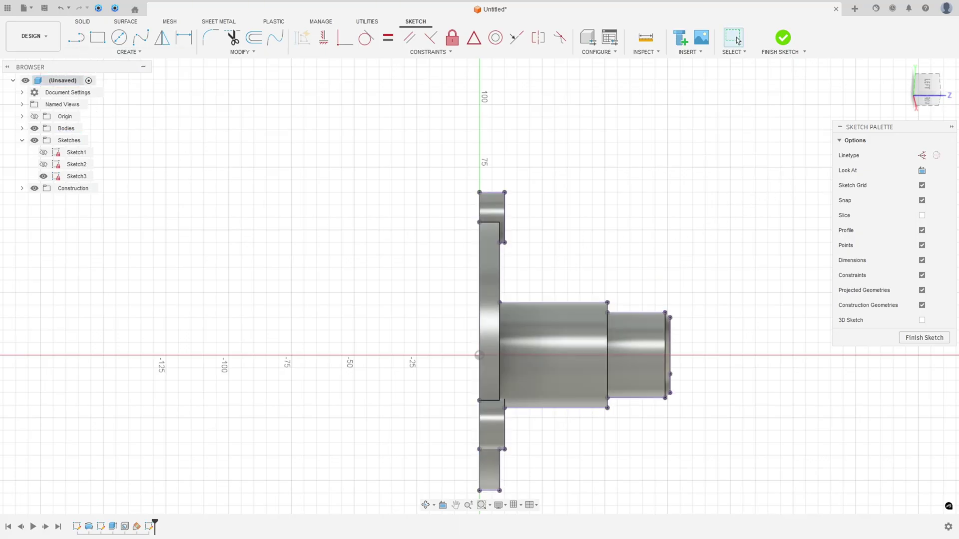
key("alt+Tab")
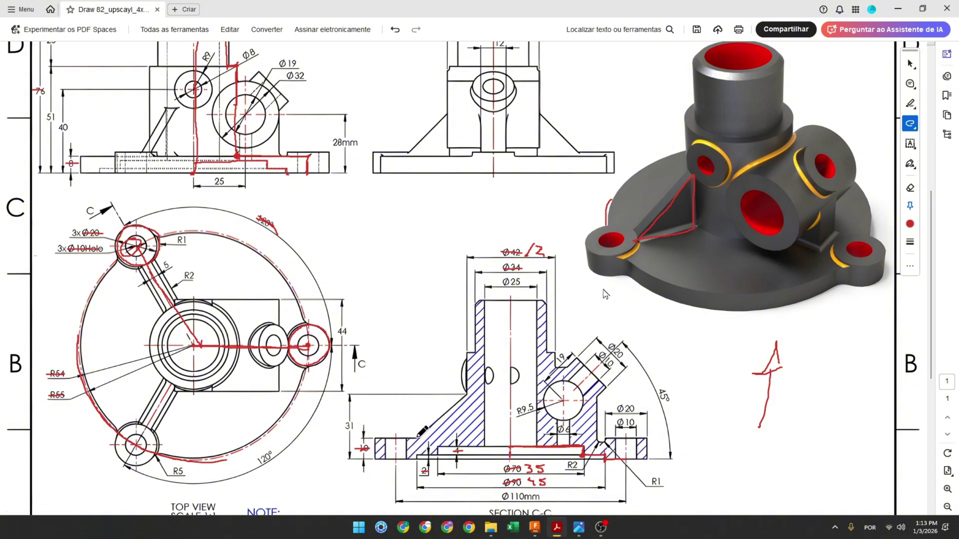
- Mark the rib's slanted edge and the left flange bottom with red strokes
left_click_drag(463, 398, 468, 388)
left_click_drag(377, 457, 405, 457)
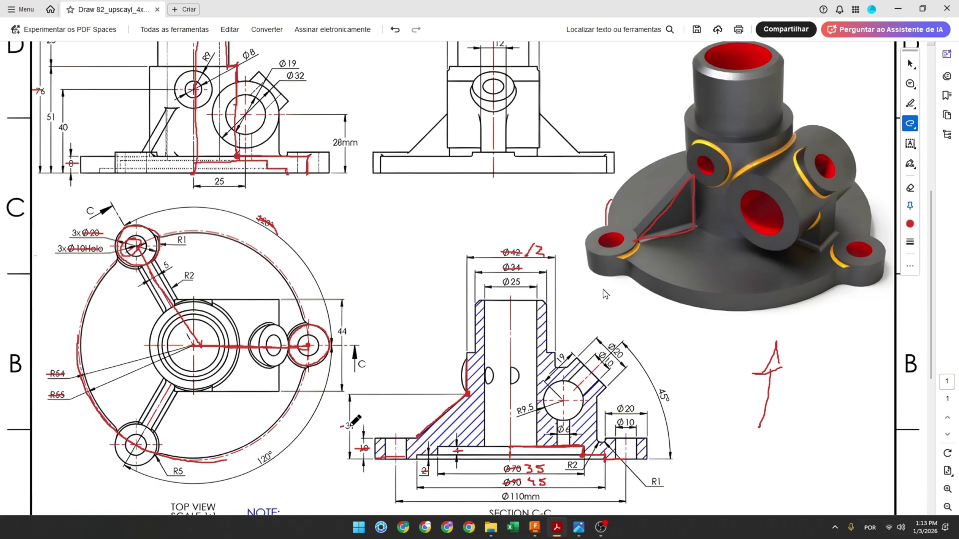
- Draw the slanted rib line from flange corner to shaft, dimension its reach 31 mm, and finish Sketch3
left_click(76, 37)
left_click(505, 243)
left_click(577, 302)
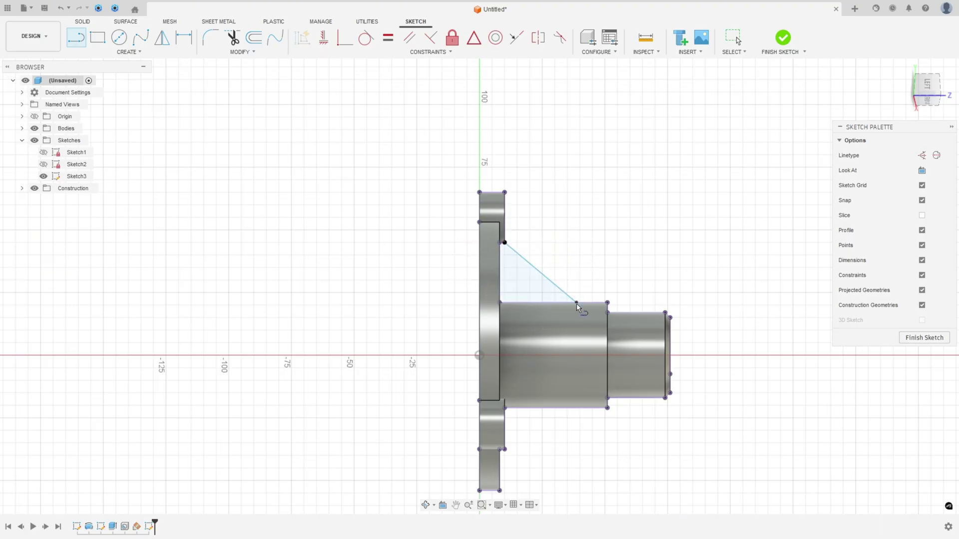
left_click(184, 37)
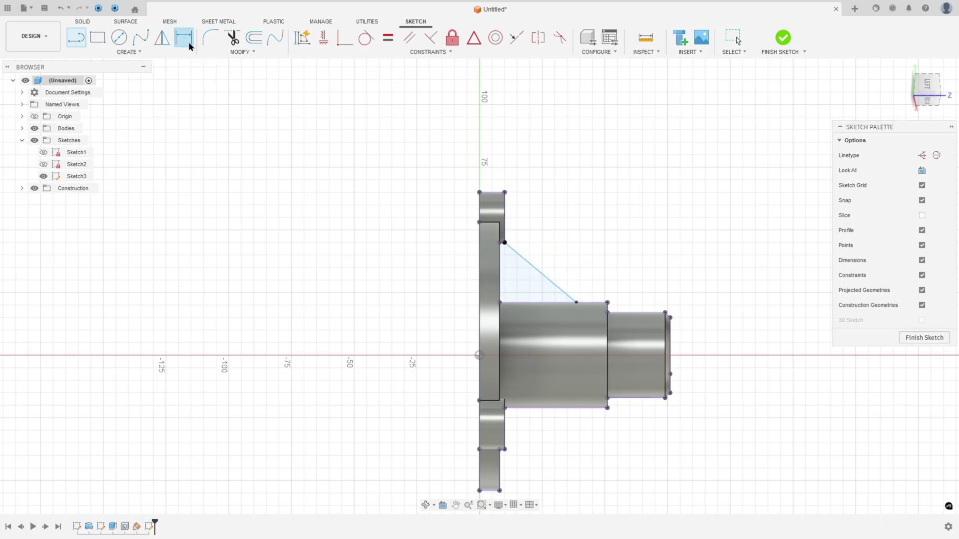
left_click(577, 302)
left_click(480, 315)
left_click(554, 142)
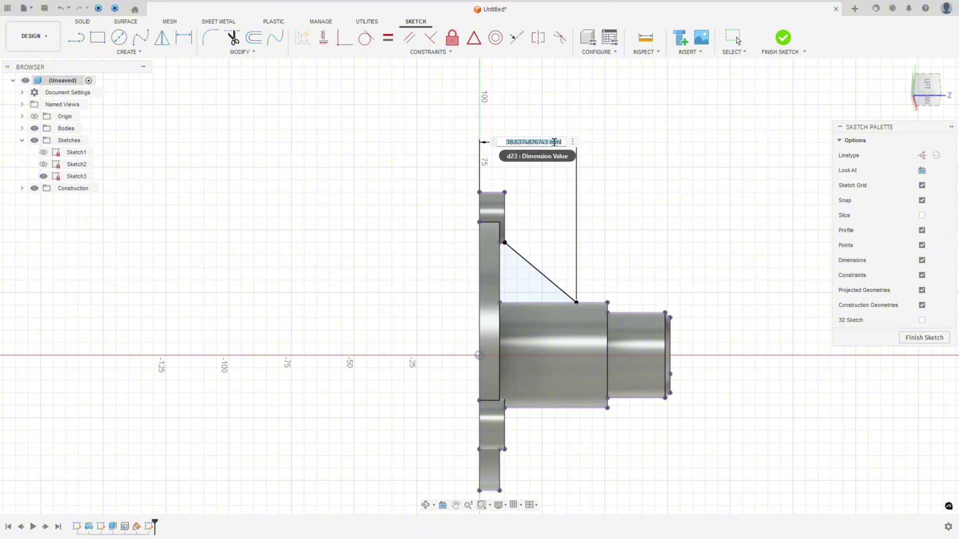
type("31")
key("Return")
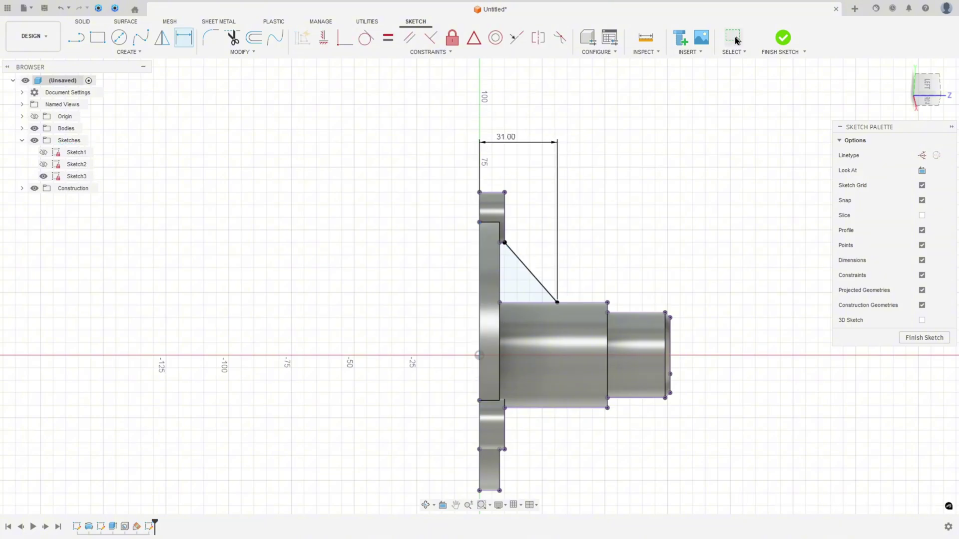
left_click(784, 38)
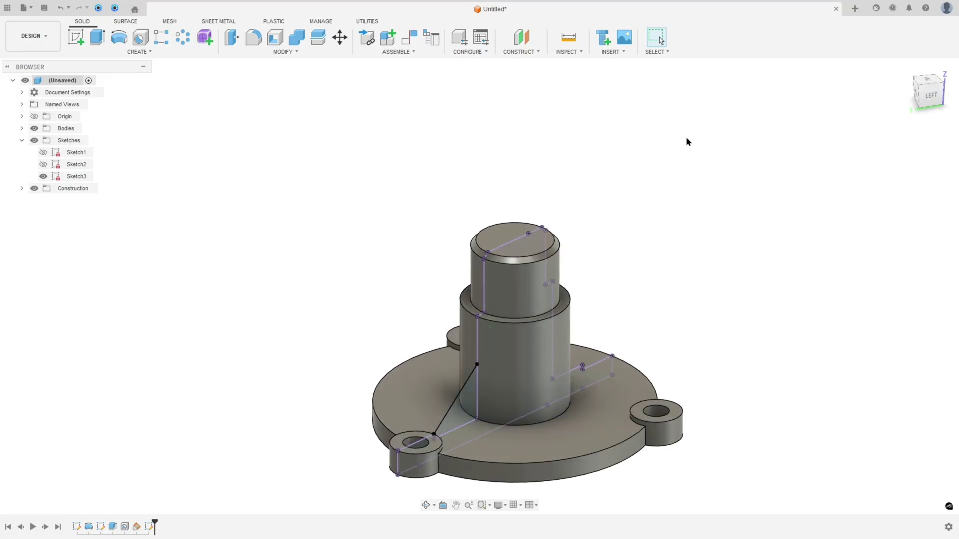
- Create a 5 mm thick rib from Sketch3's slanted line bracing the flange to the hub
left_click(137, 52)
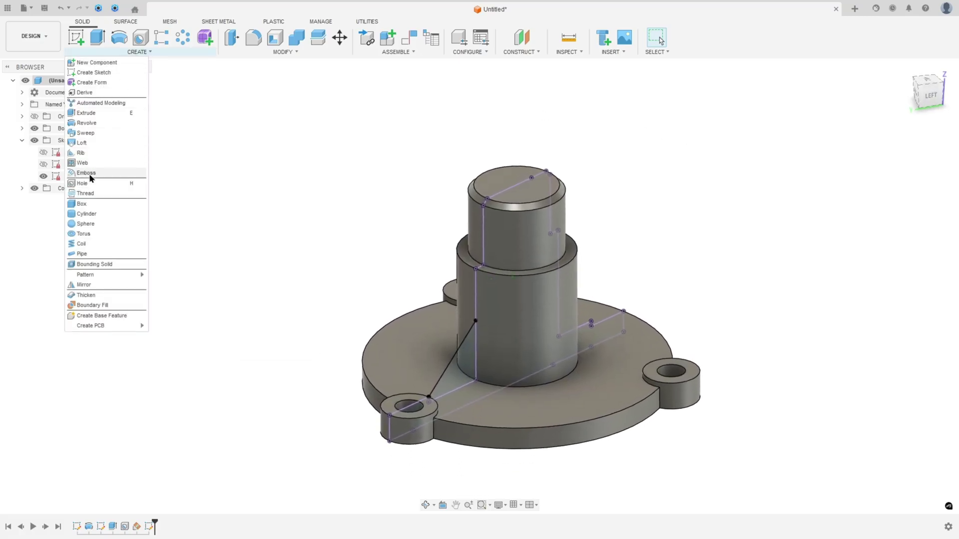
left_click(81, 153)
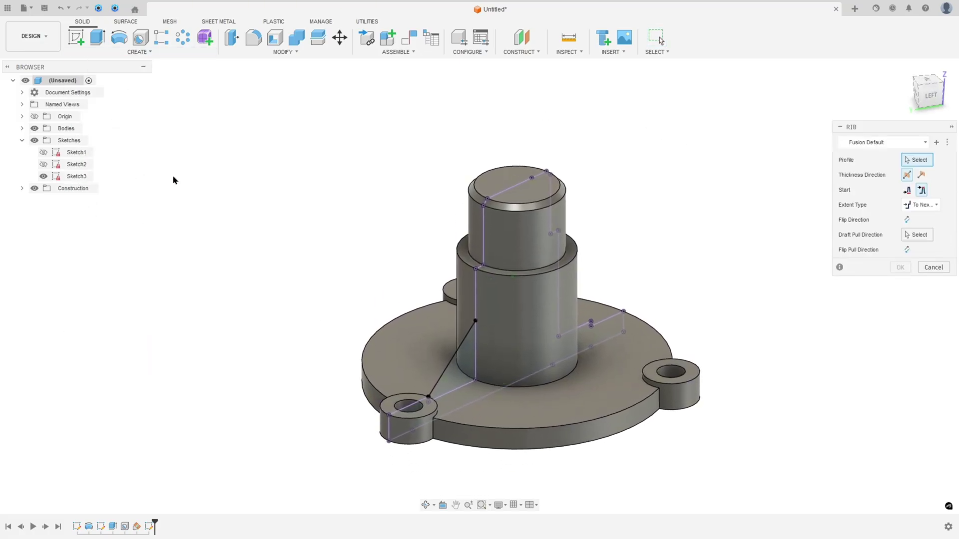
left_click(443, 366)
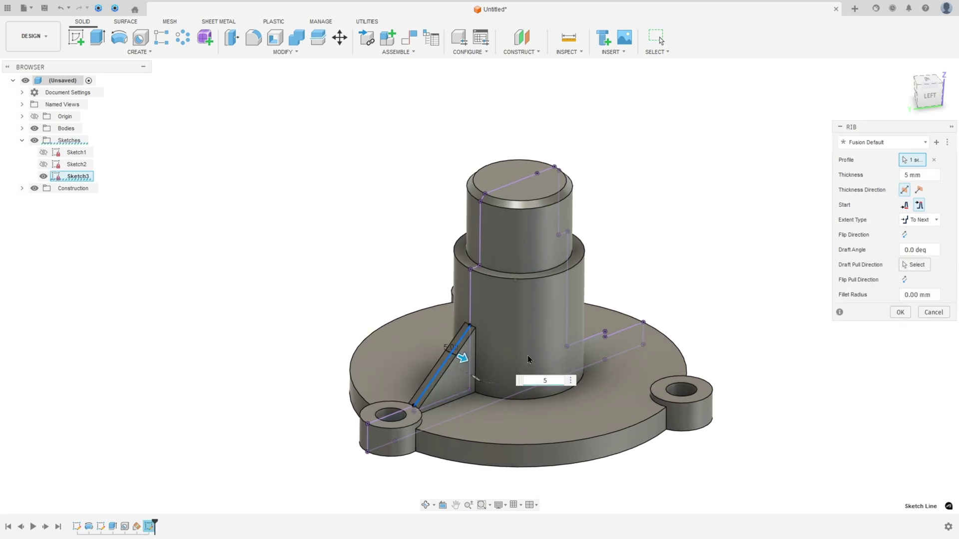
key("alt+Tab")
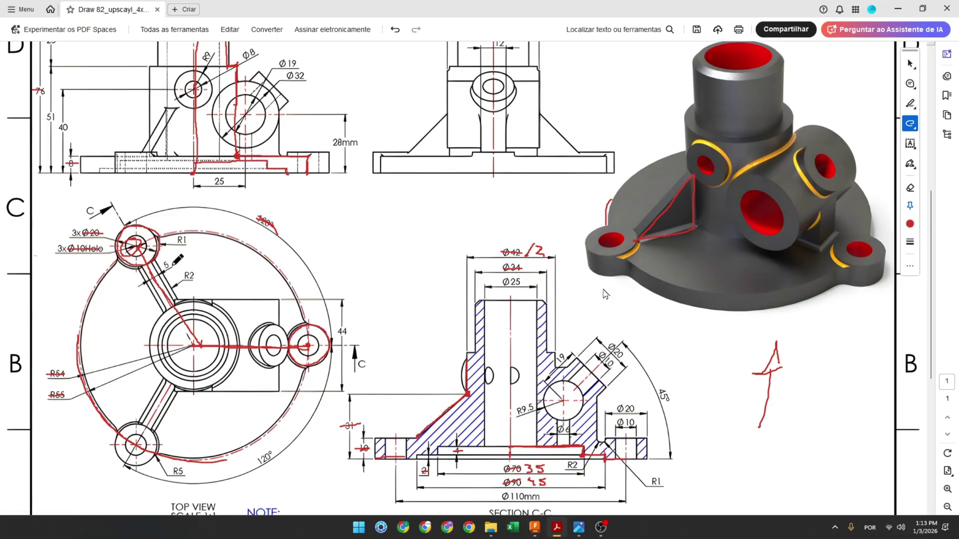
left_click(535, 526)
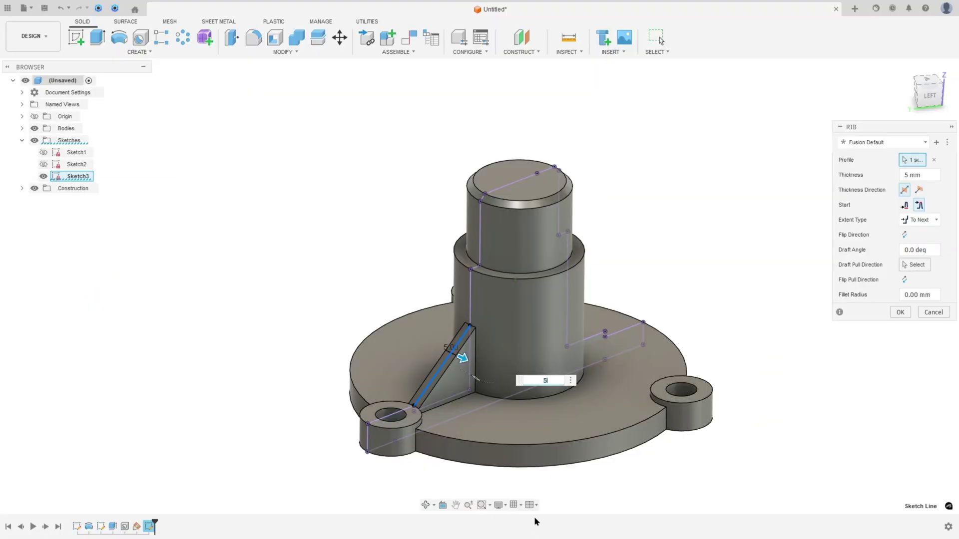
left_click(900, 312)
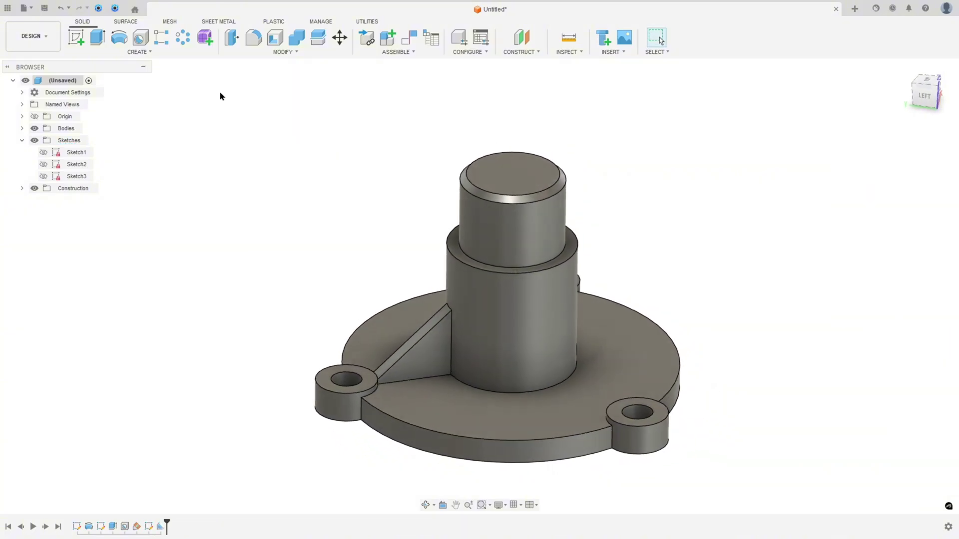
left_click(182, 38)
- Circular-pattern the rib feature about the hub edge, partial 120° with quantity 2
left_click(905, 155)
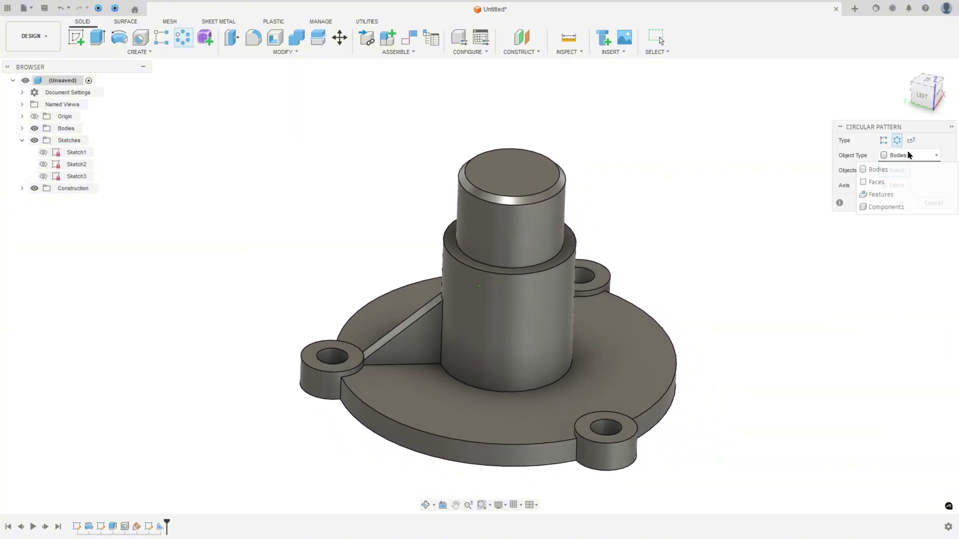
left_click(882, 194)
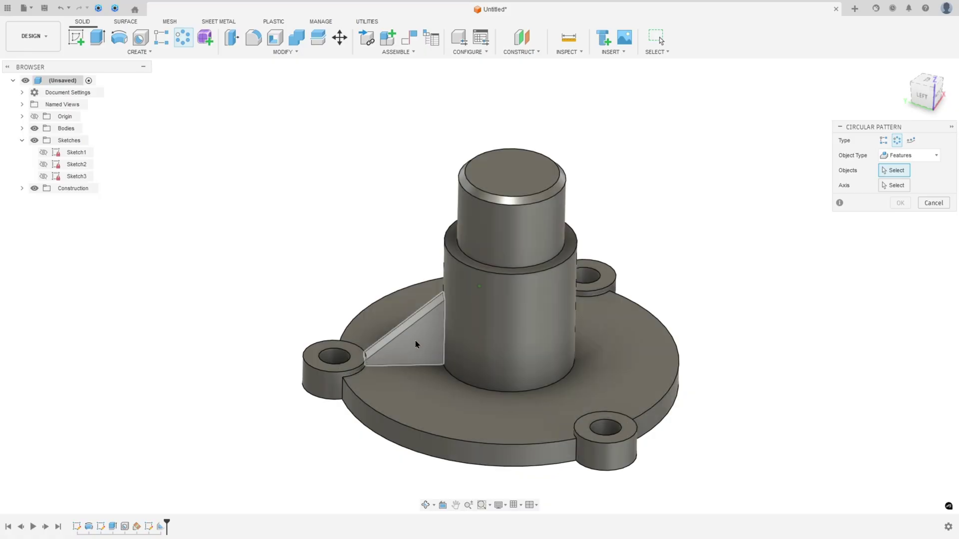
left_click(416, 338)
left_click(902, 185)
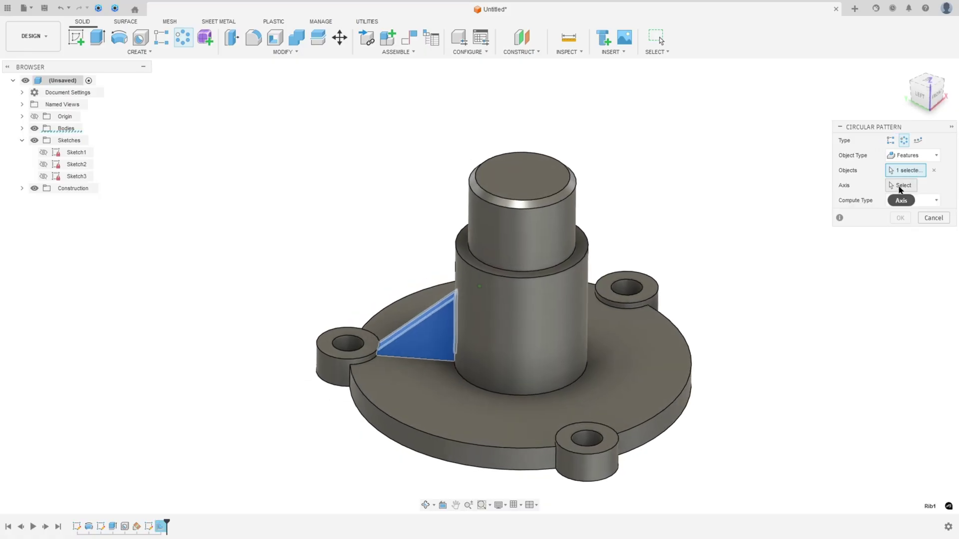
left_click(579, 279)
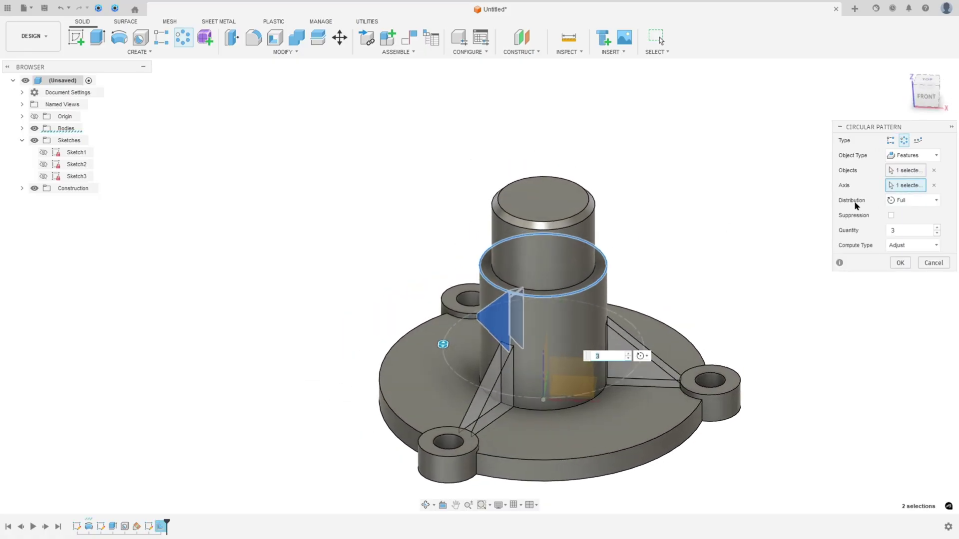
left_click(931, 207)
left_click(894, 224)
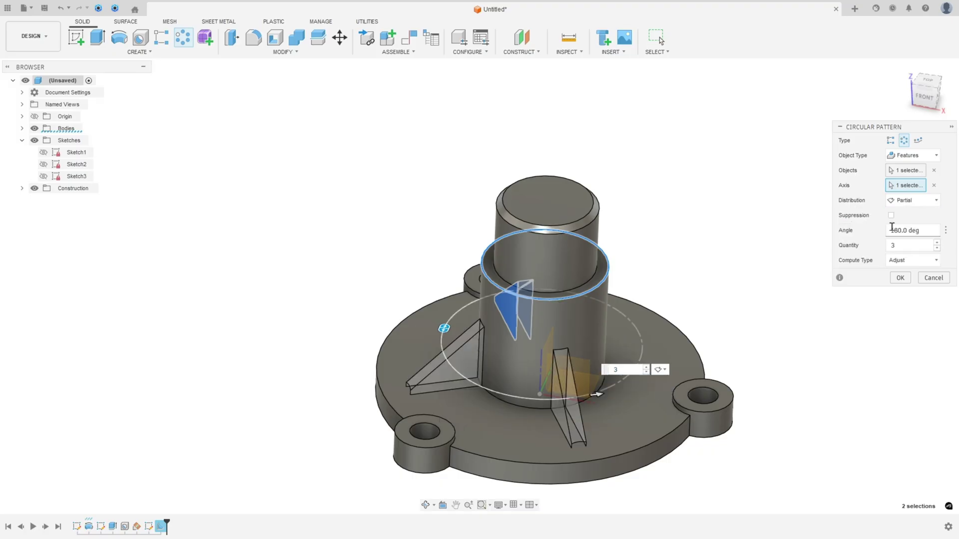
left_click(898, 230)
type("120")
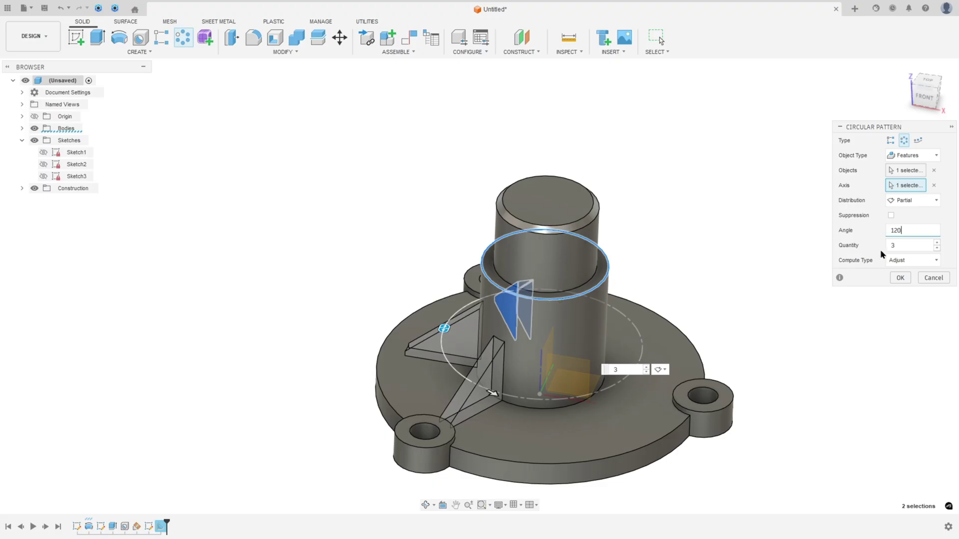
left_click(937, 248)
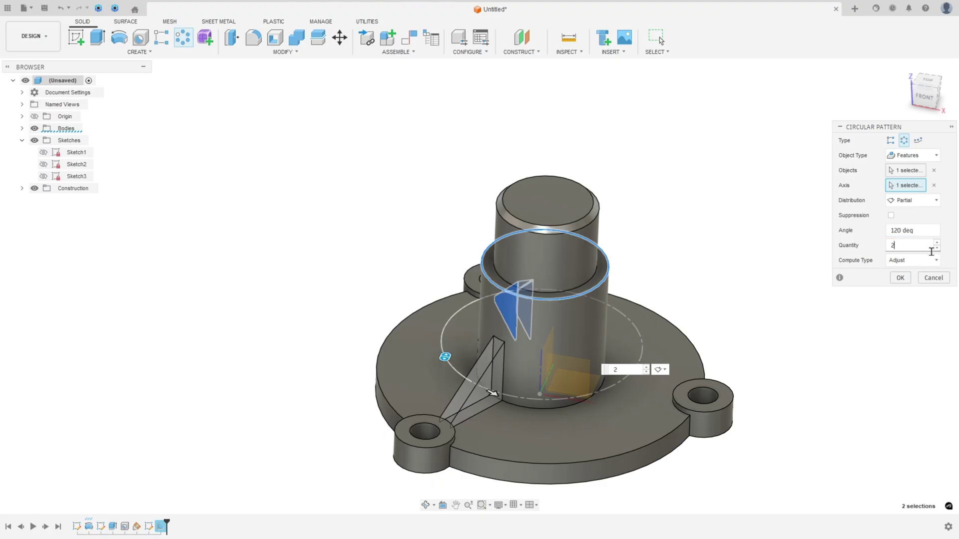
left_click(900, 278)
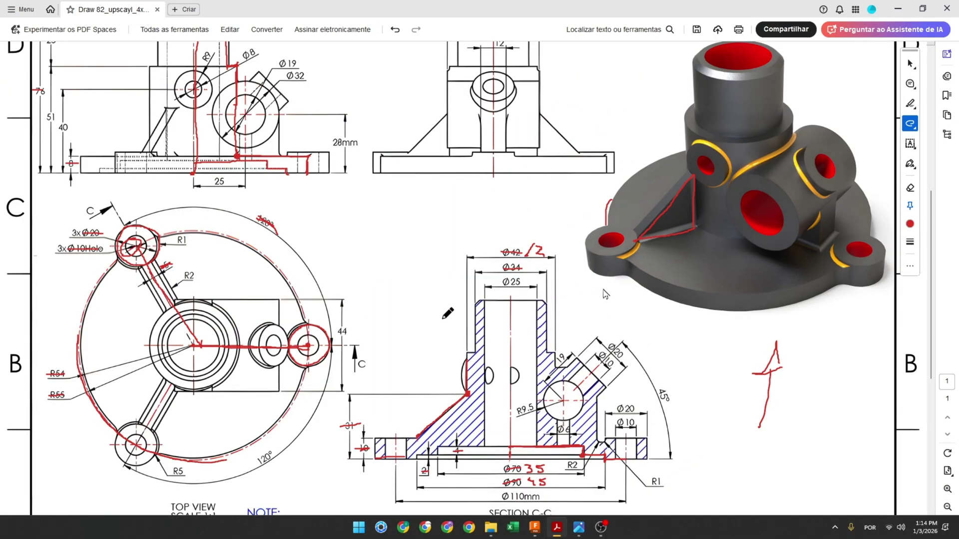
- Circle the holes in red, undo the earlier markings, and redraw the arrowhead near the Ø8 dimension
scroll(448, 314, "up", 3)
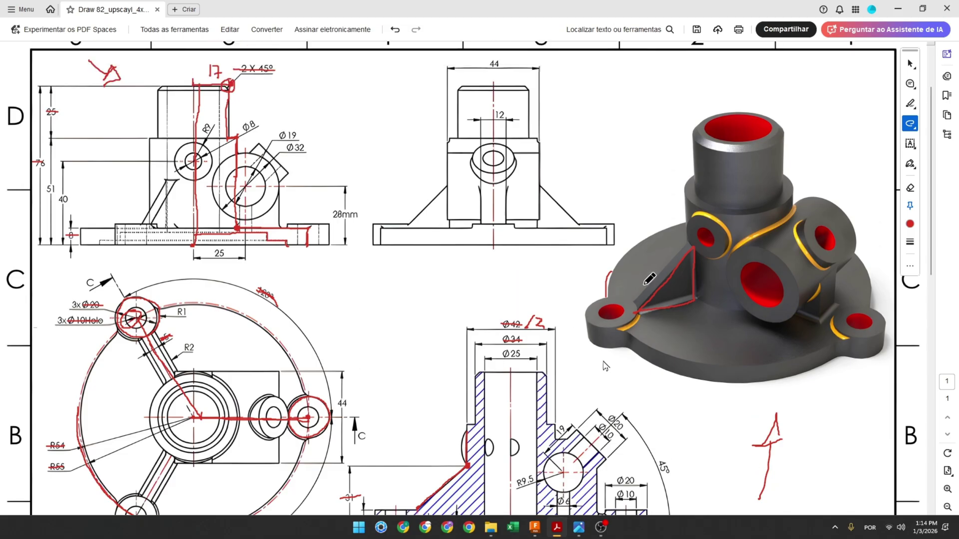
mouse_move(731, 224)
left_mouse_down()
mouse_move(695, 229)
mouse_move(726, 231)
mouse_move(796, 300)
left_mouse_up()
scroll(318, 342, "up", 1)
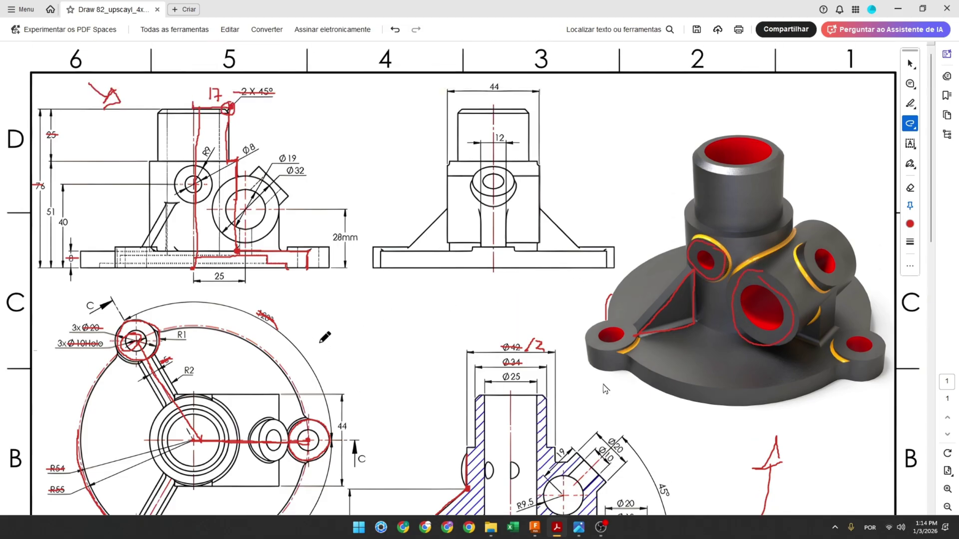
key("ctrl+z")
key("ctrl+z")
key("ctrl+z")
key("ctrl+z")
key("ctrl+z")
key("ctrl+z")
key("ctrl+z")
key("ctrl+z")
key("ctrl+z")
key("ctrl+z")
key("ctrl+z")
key("ctrl+z")
key("ctrl+z")
key("ctrl+z")
key("ctrl+z")
key("ctrl+z")
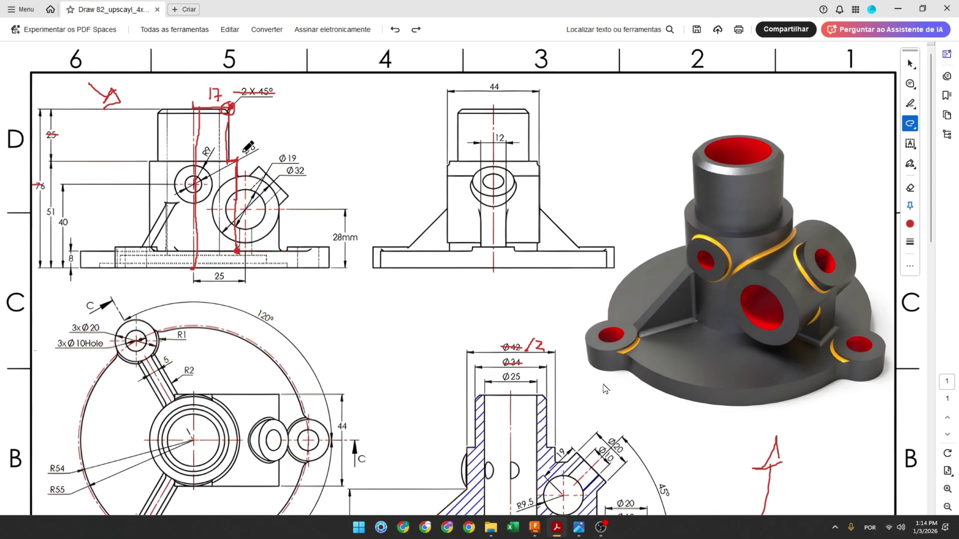
left_click_drag(269, 151, 272, 155)
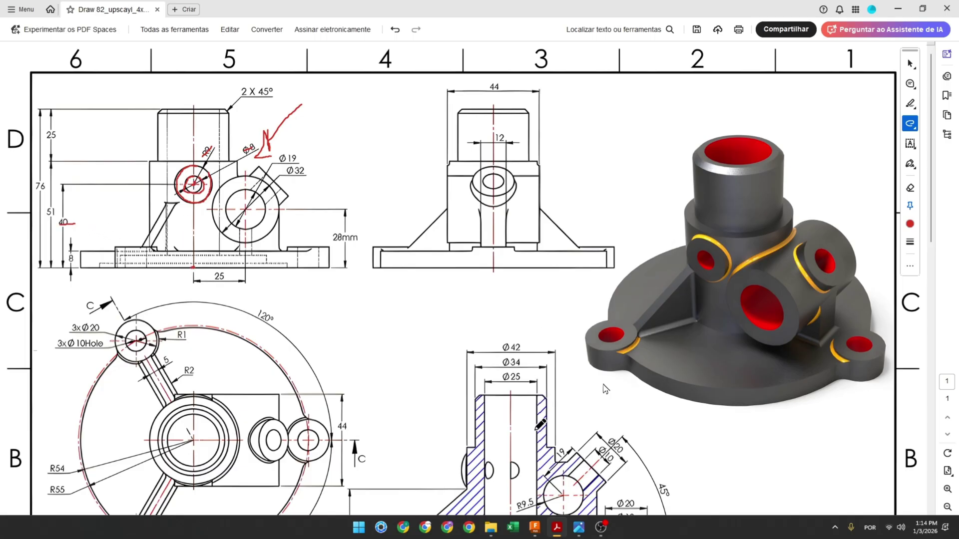
- Start a sketch on the front plane and draw a Ø18 circle on the hub face
left_click(535, 527)
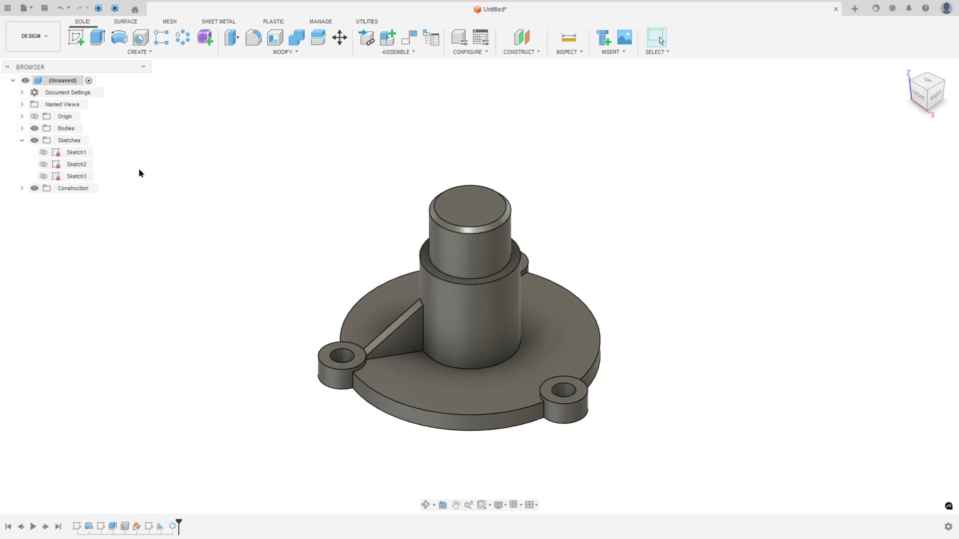
left_click(73, 38)
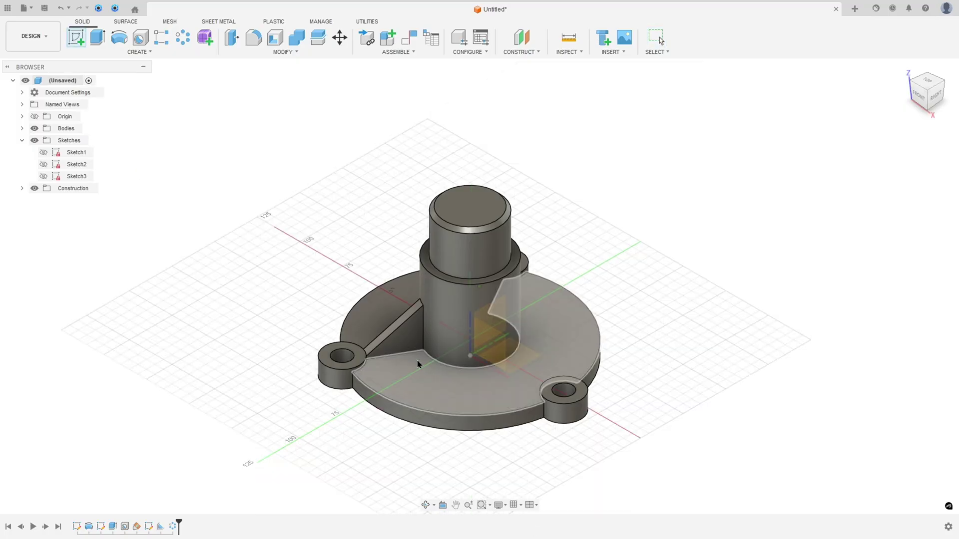
left_click(490, 345)
middle_click_drag(504, 220, 473, 305)
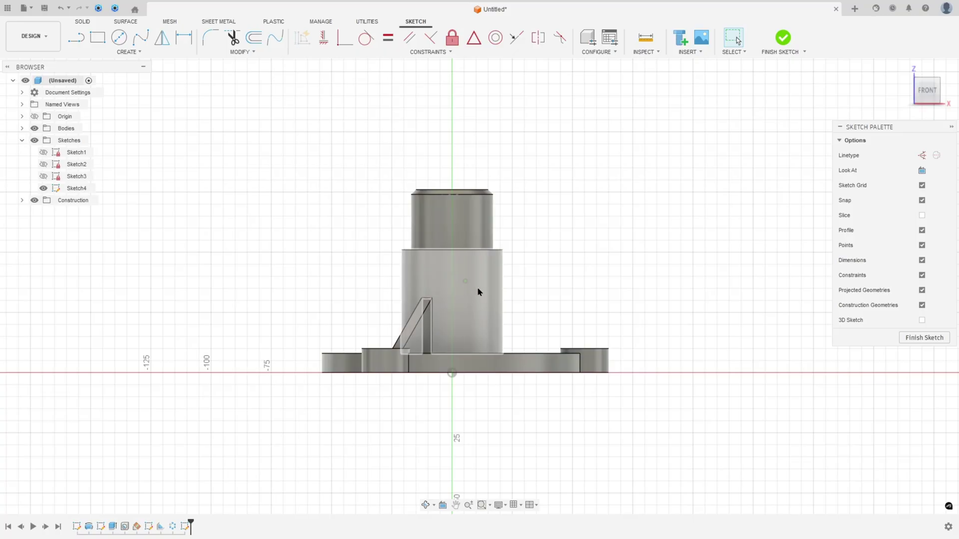
key("c")
left_click(452, 287)
type("18")
key("Return")
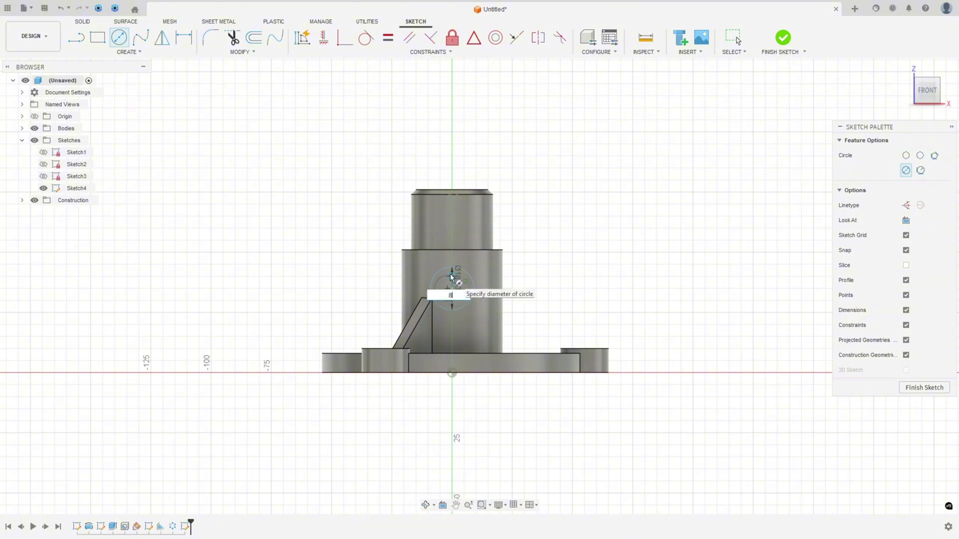
key("Escape")
scroll(482, 298, "up", 3)
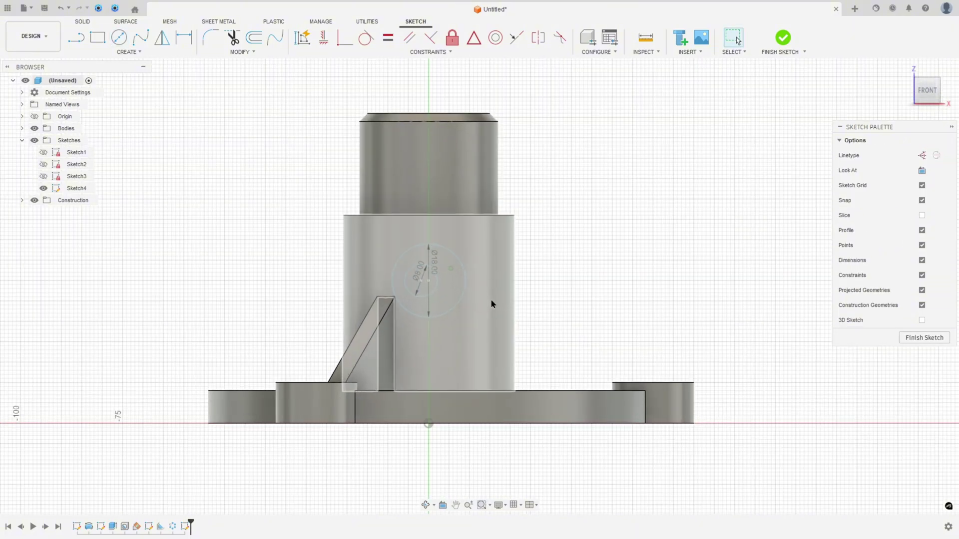
- Bring the Ø18 circle onto the Ø8 centre and dimension that centre 40 mm above the origin
left_click(346, 39)
left_click(422, 281)
left_click(428, 281)
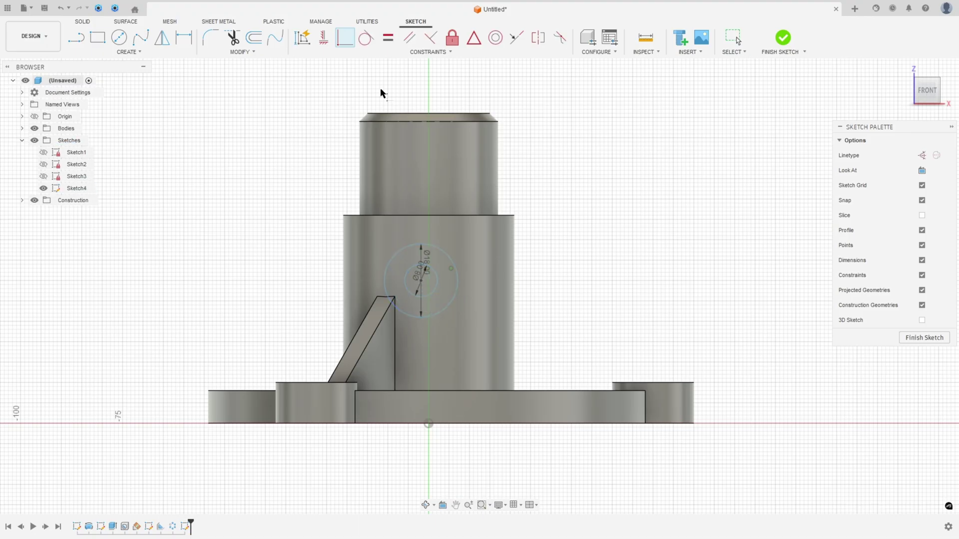
left_click(184, 37)
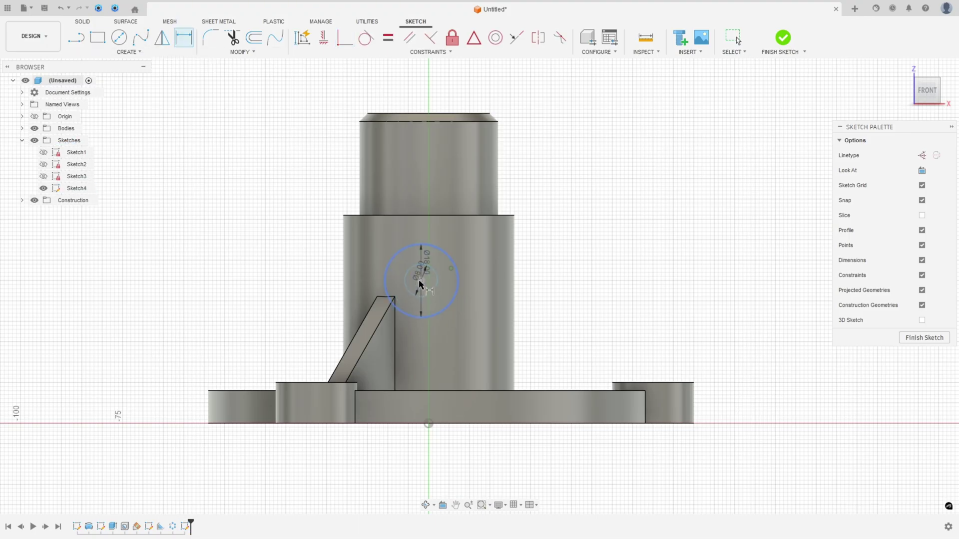
left_click(420, 282)
left_click(429, 424)
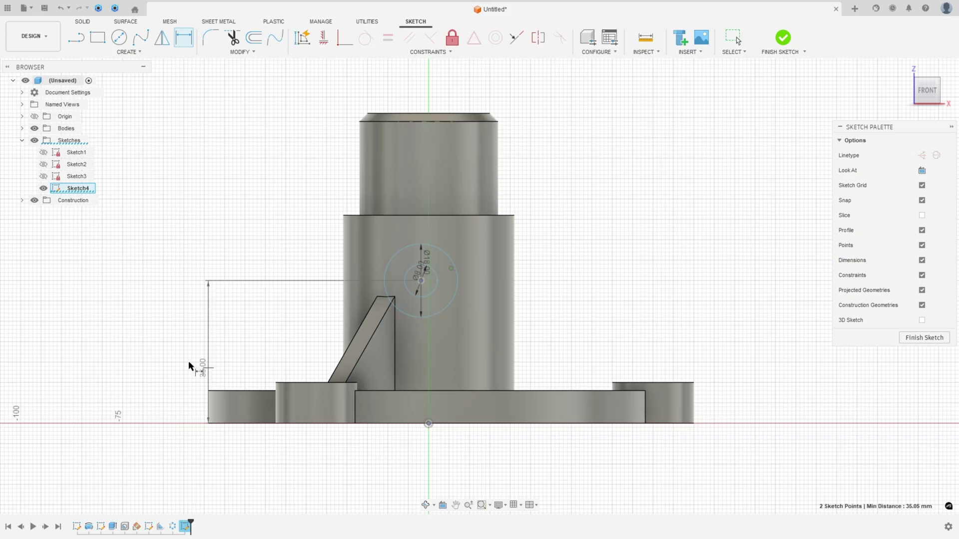
left_click(135, 332)
key("Return")
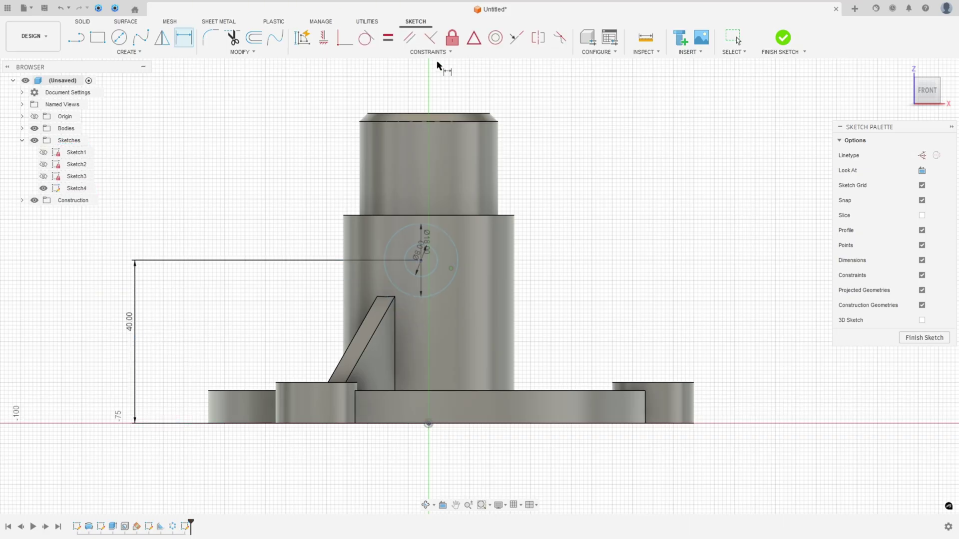
- Align the circle centre vertically above the origin and move the Ø18 and Ø8 labels aside
left_click(323, 38)
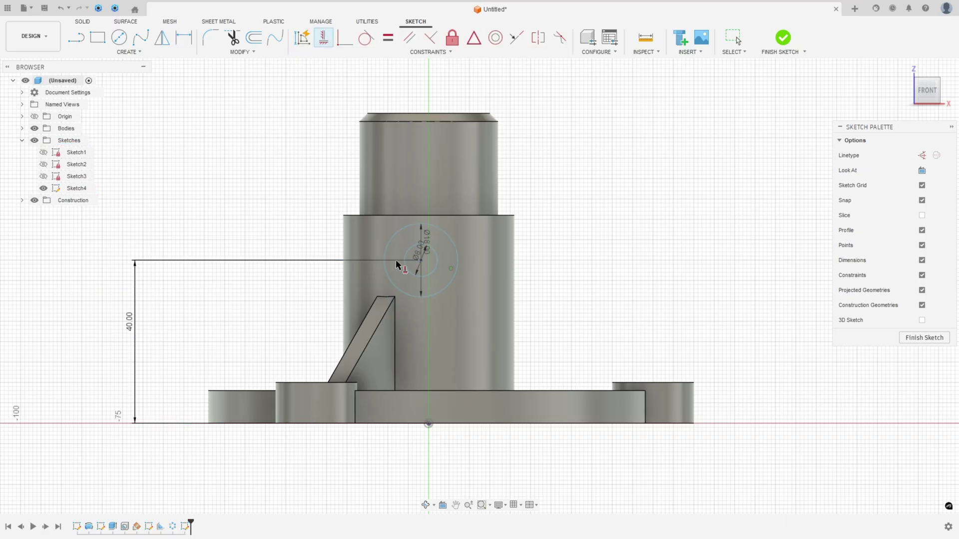
left_click(422, 265)
left_click(429, 425)
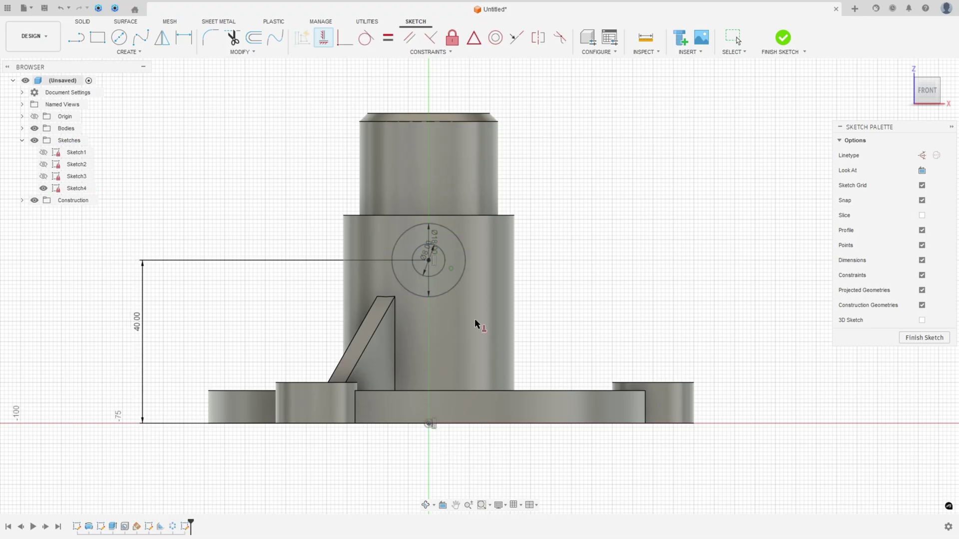
key("Escape")
left_click_drag(434, 241, 521, 214)
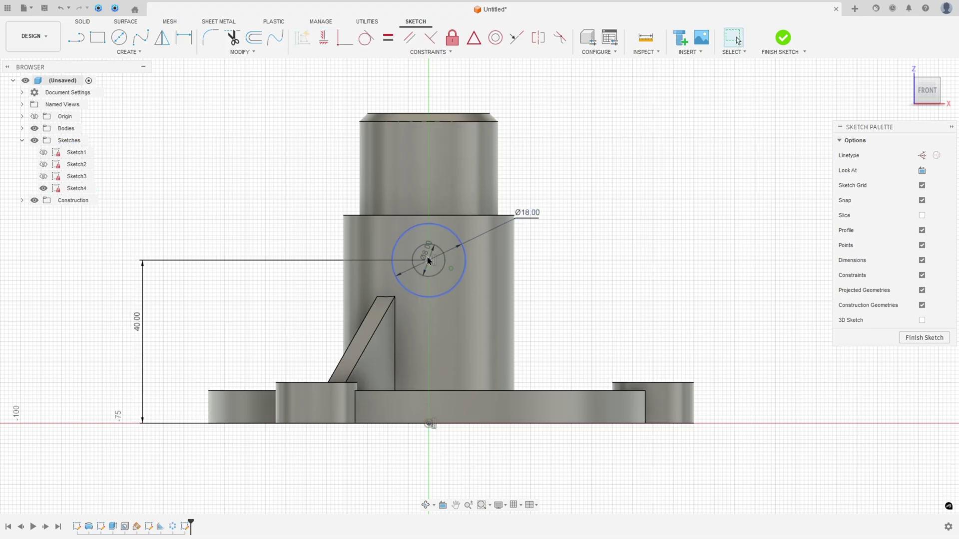
left_click_drag(425, 252, 322, 244)
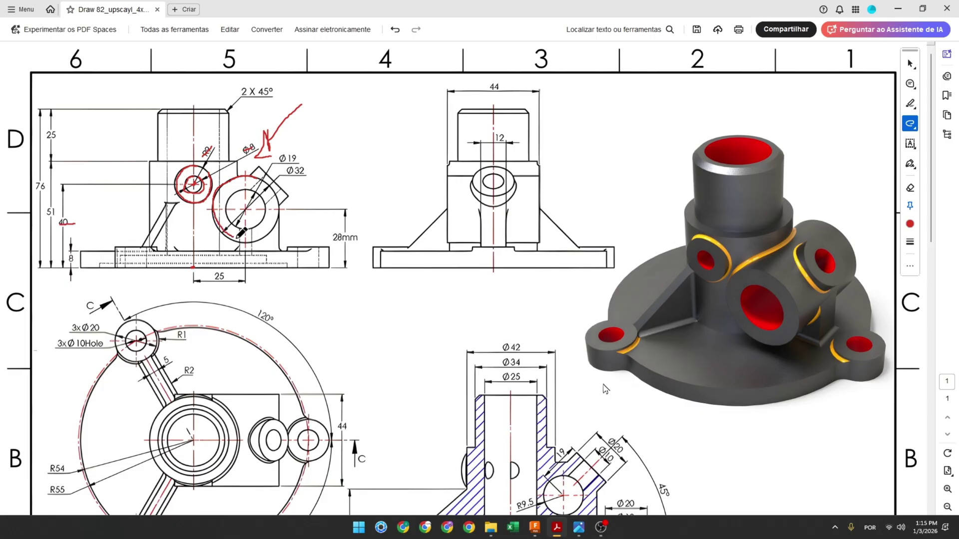
- Ring the Ø32 boss's inner circle and underline the Ø19 dimension in red on the drawing
mouse_move(221, 209)
left_mouse_down()
mouse_move(268, 210)
mouse_move(223, 202)
left_mouse_up()
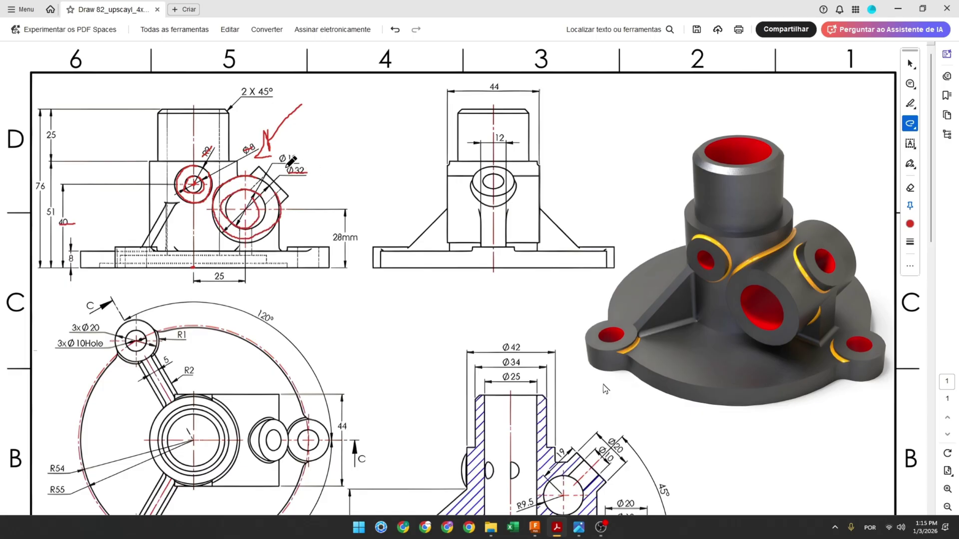
left_click_drag(281, 161, 312, 157)
left_click(535, 527)
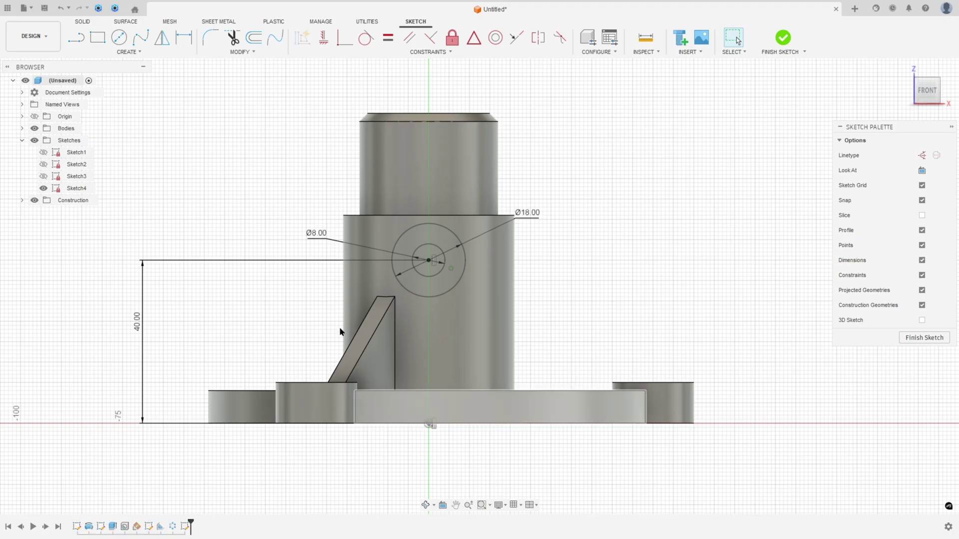
- Draw concentric Ø32 and Ø19 circles to the right of the hub
key("c")
left_click(570, 301)
type("32")
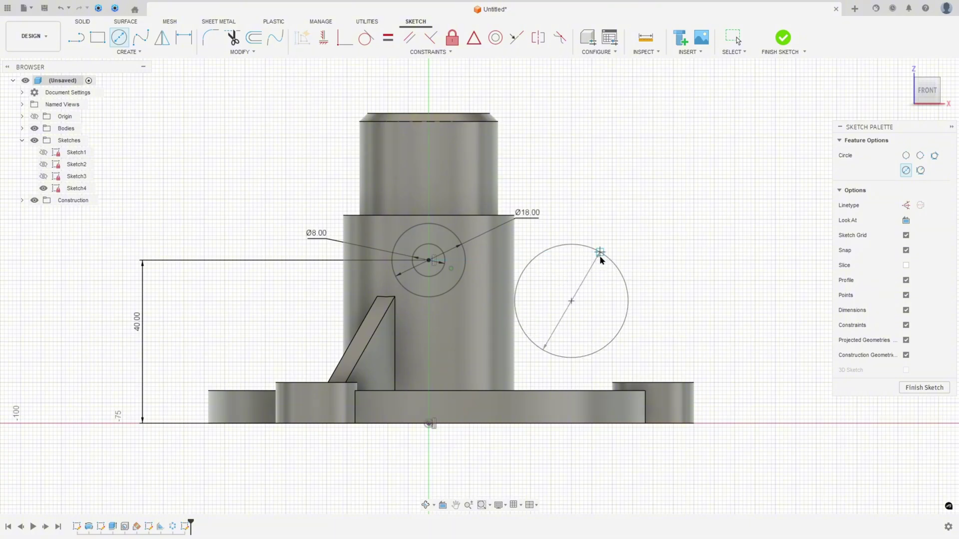
key("Return")
left_click(571, 302)
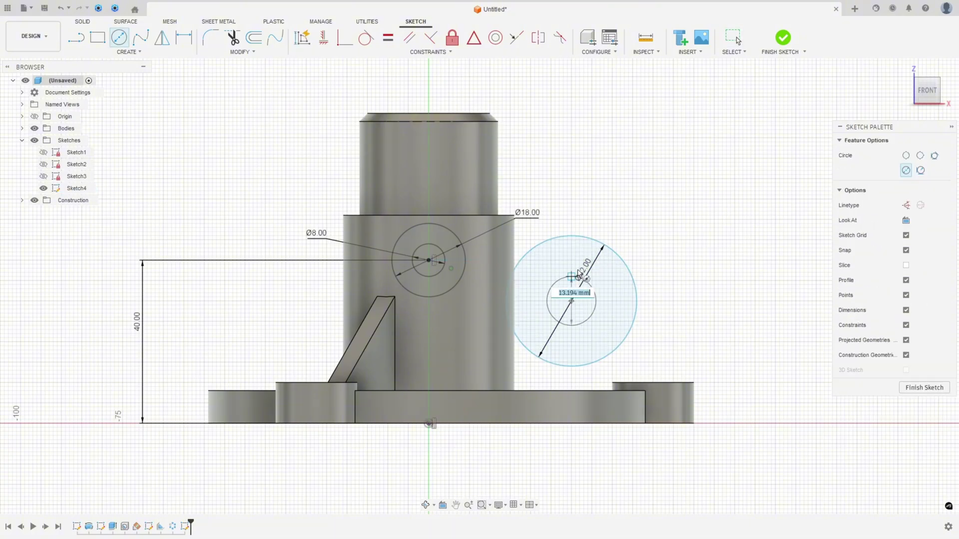
type("19")
key("Return")
key("Escape")
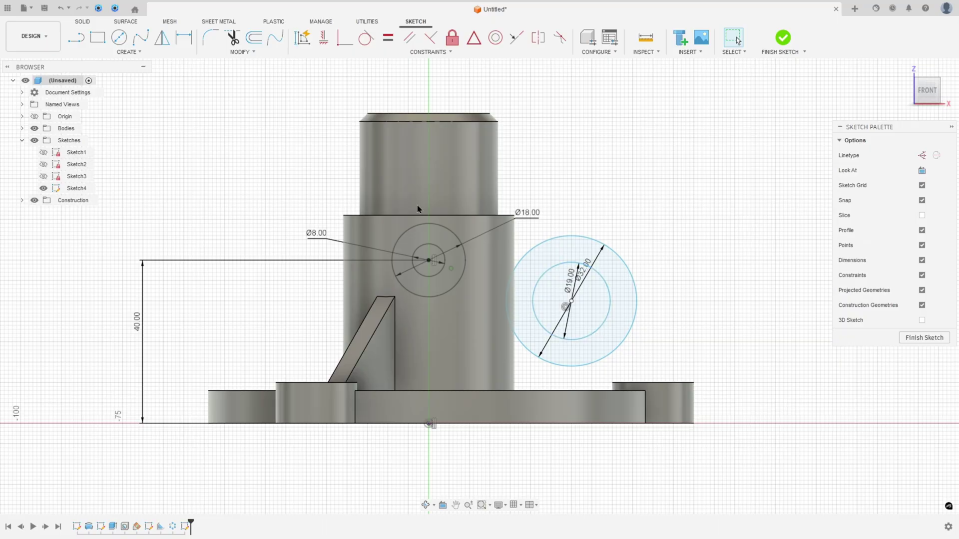
- Dimension the circles' centre 25 mm horizontally and 28 mm vertically from the origin
left_click(183, 39)
left_click(571, 301)
left_click(428, 423)
left_click(473, 448)
type("25")
key("Return")
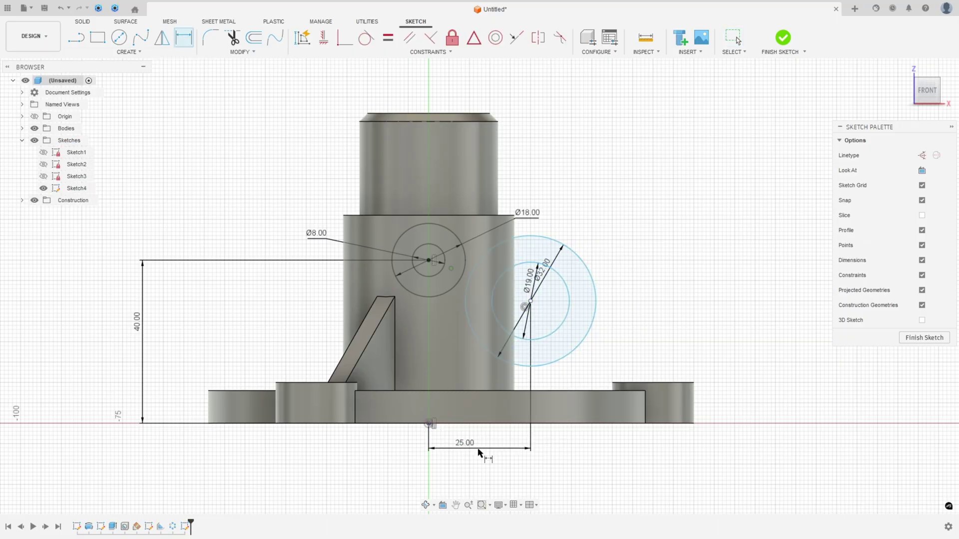
left_click(531, 302)
left_click(429, 423)
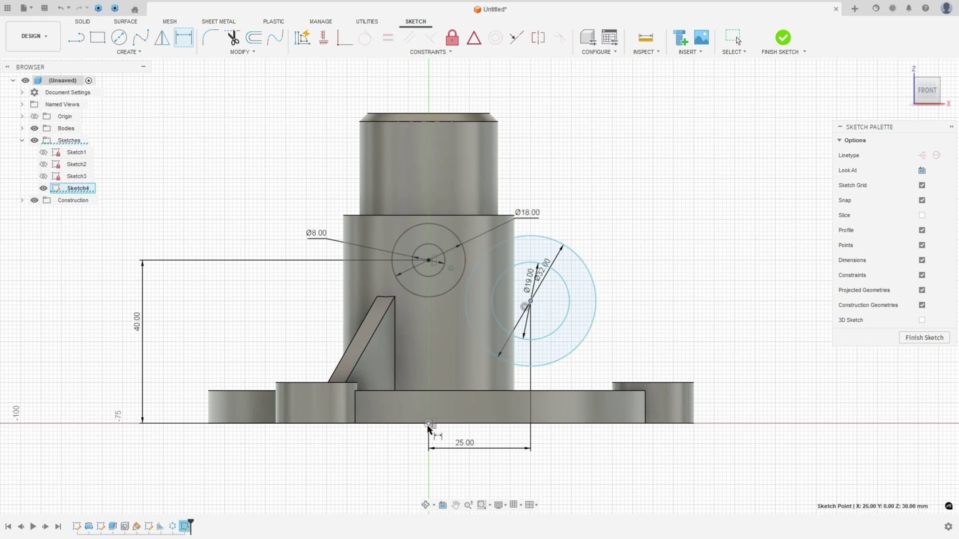
left_click(719, 344)
type("28")
key("Return")
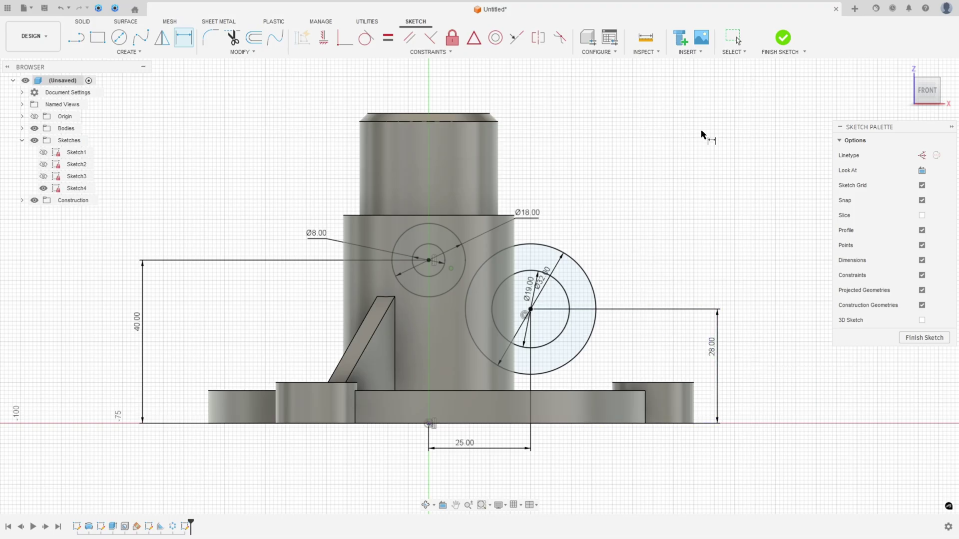
- Move the Ø19 and Ø32 labels clear of the circles and finish Sketch4
left_click_drag(526, 292, 621, 280)
left_click_drag(543, 288, 582, 238)
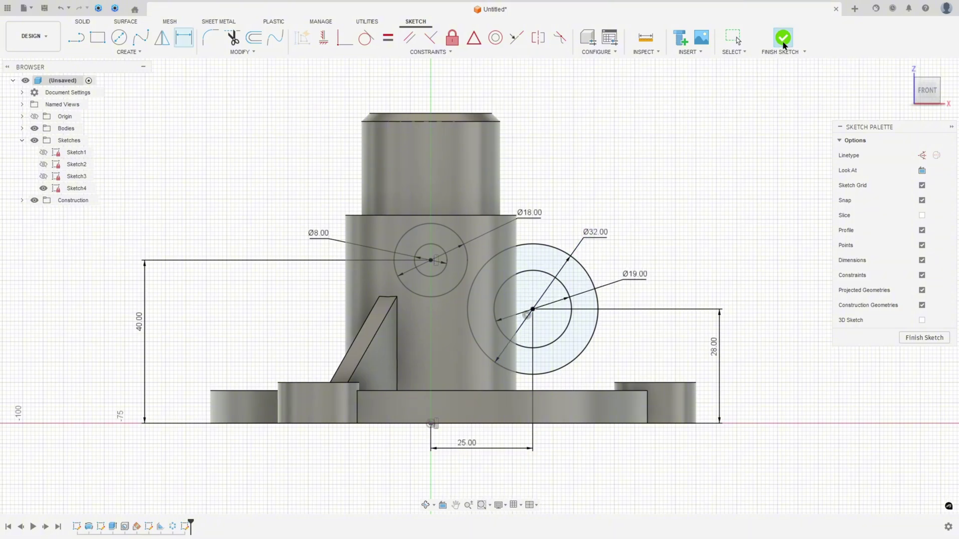
left_click(782, 37)
- Select the Sketch4 boss profiles for extrusion, set Symmetric direction and Whole Length measurement
left_click(96, 38)
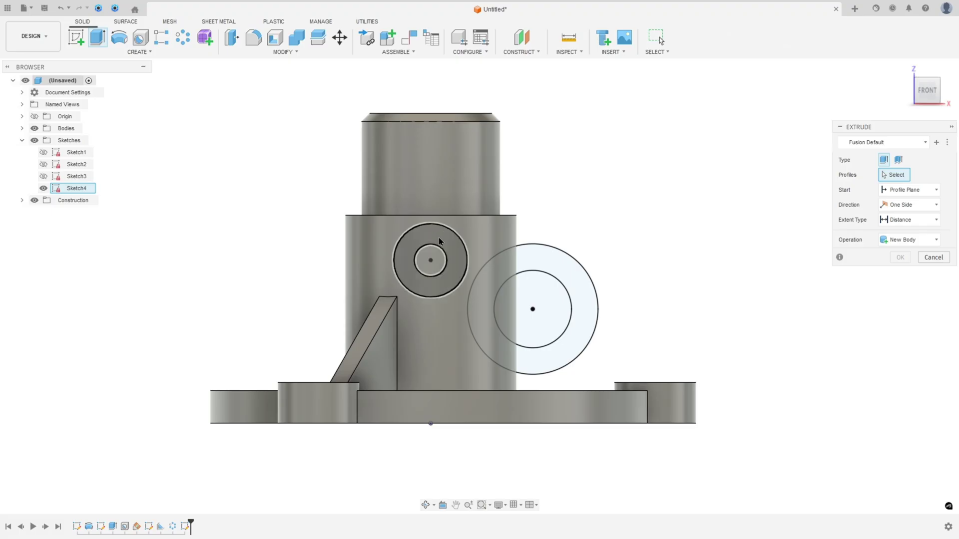
left_click(429, 257)
left_click(526, 267)
left_click(529, 302)
middle_click_drag(529, 304, 574, 375, "shift")
left_click(901, 206)
left_click(888, 245)
left_click(904, 234)
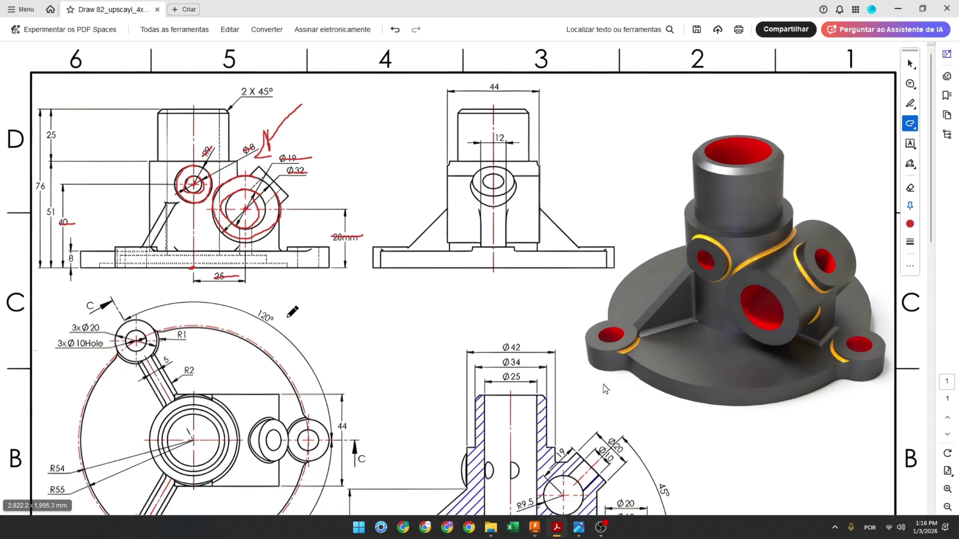
scroll(605, 293, "down", 3)
- Extrude the bosses 44 mm as a Join to the hub body
left_click_drag(186, 392, 231, 394)
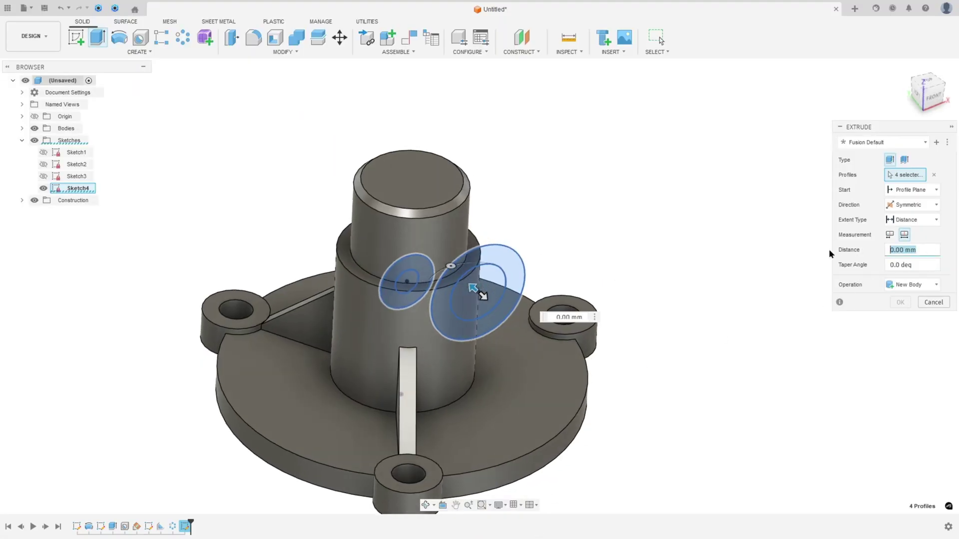
type("44")
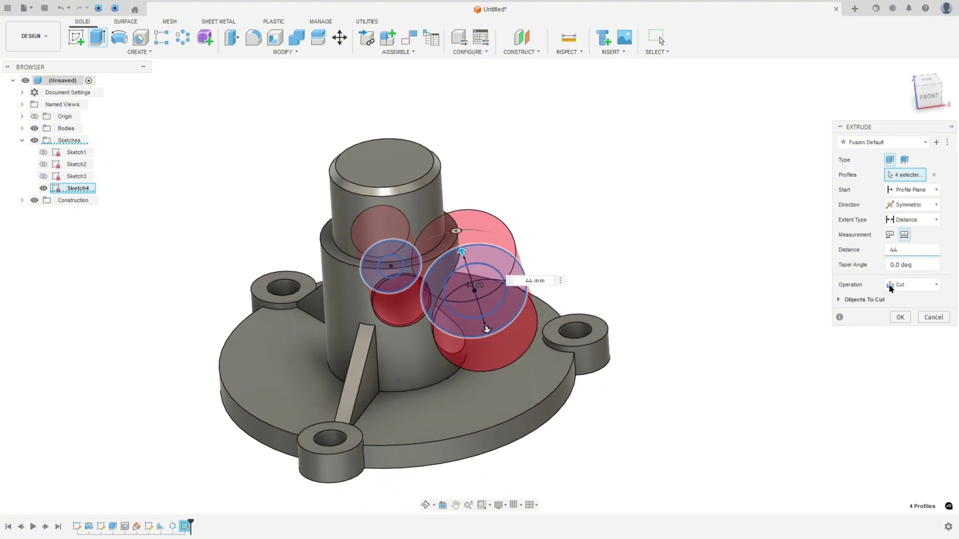
left_click(890, 288)
left_click(894, 297)
left_click(900, 303)
middle_click_drag(725, 227, 614, 191, "shift")
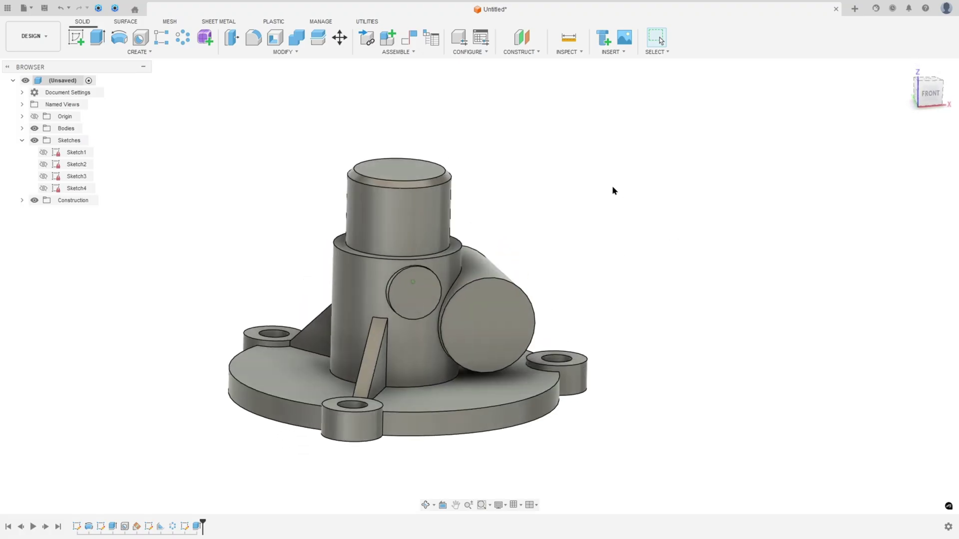
scroll(614, 191, "up", 1)
- Cut the Ø8 and Ø19 inner circles symmetrically through all, then hide Sketch4
left_click(43, 188)
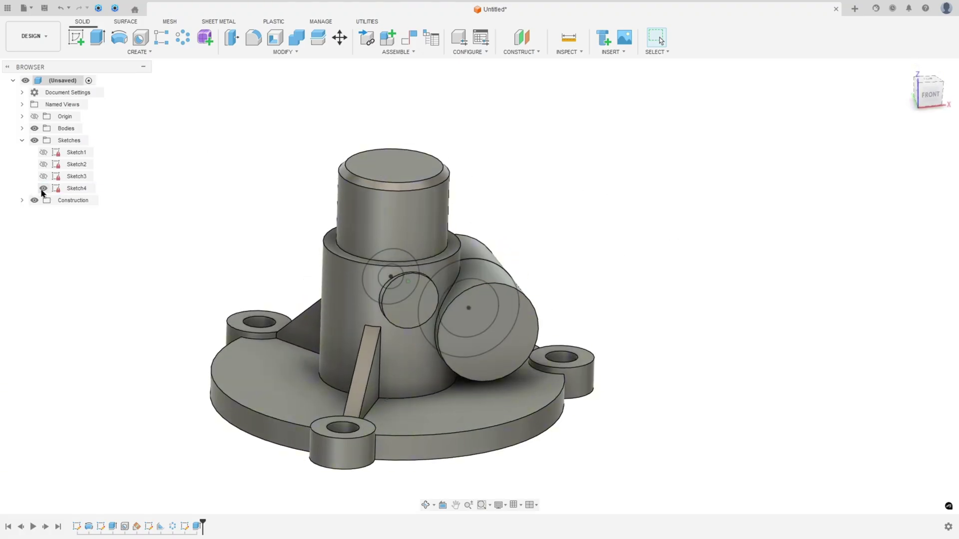
left_click(97, 38)
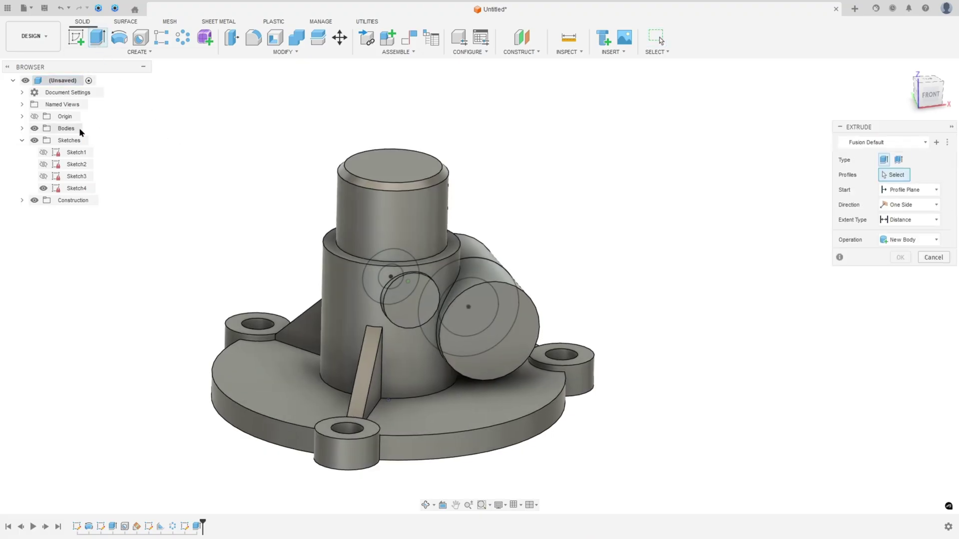
left_click(34, 129)
left_click(391, 276)
left_click(471, 291)
left_click(34, 128)
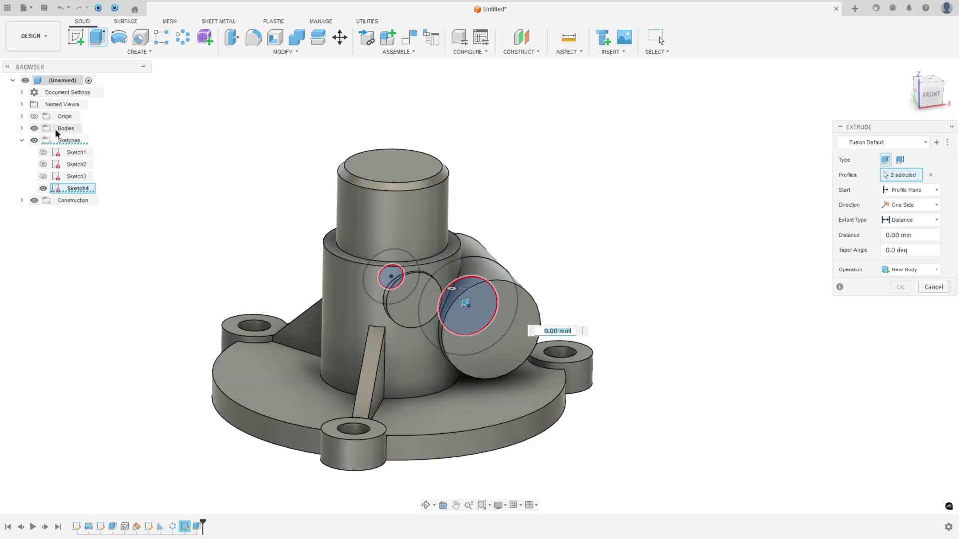
left_click(908, 204)
left_click(902, 245)
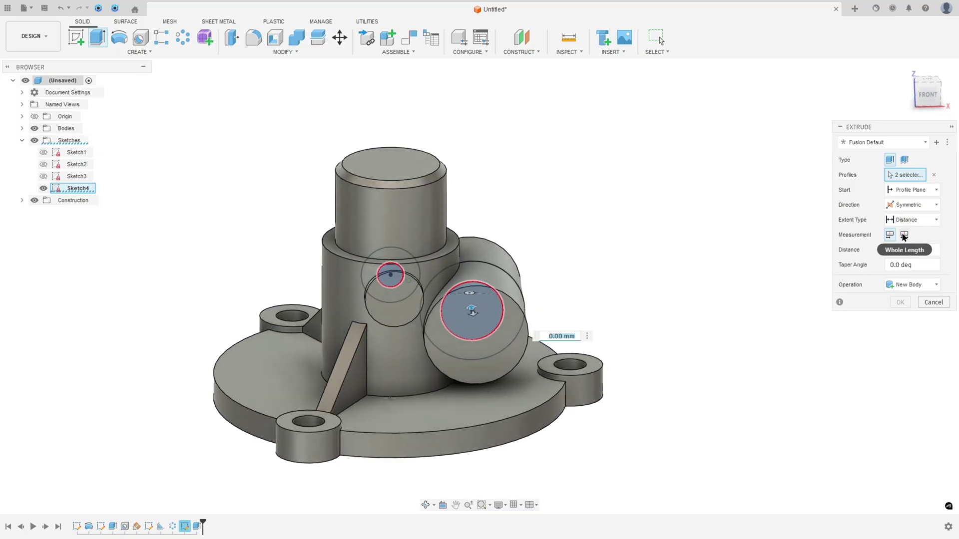
left_click(924, 222)
left_click(879, 244)
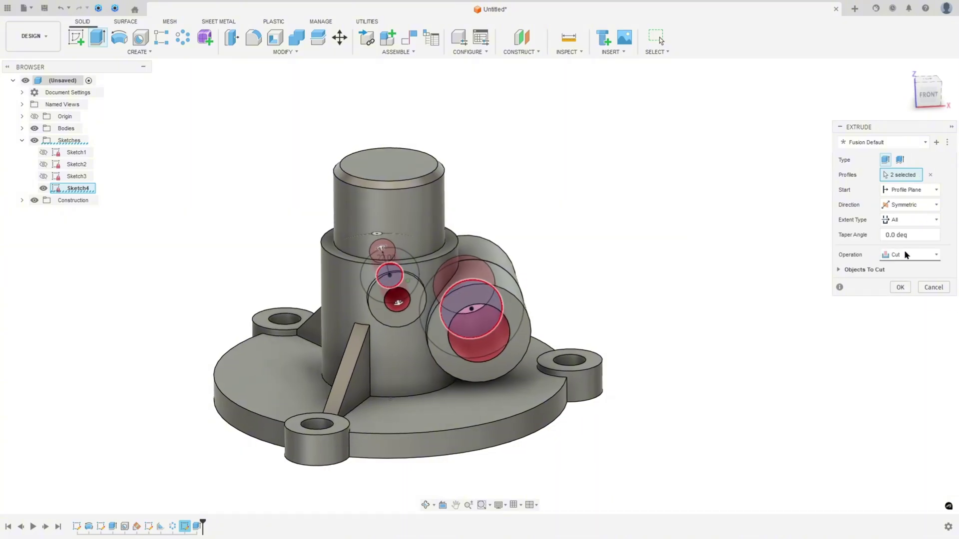
left_click(900, 287)
middle_click_drag(764, 272, 757, 244, "shift")
left_click(44, 189)
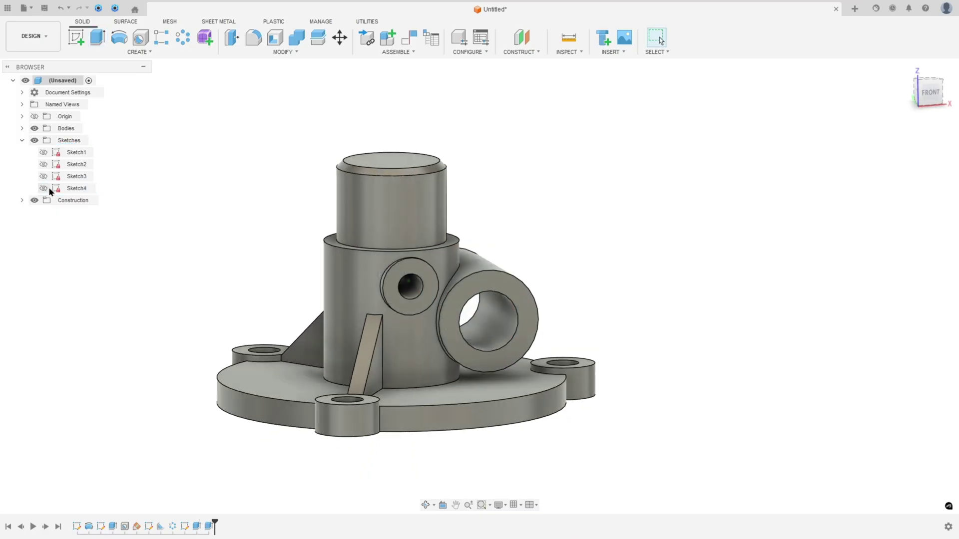
- Outline the central Ø25 bore in red on Section C-C of the drawing
middle_click_drag(568, 154, 692, 173, "shift")
middle_click_drag(93, 302, 103, 308, "shift")
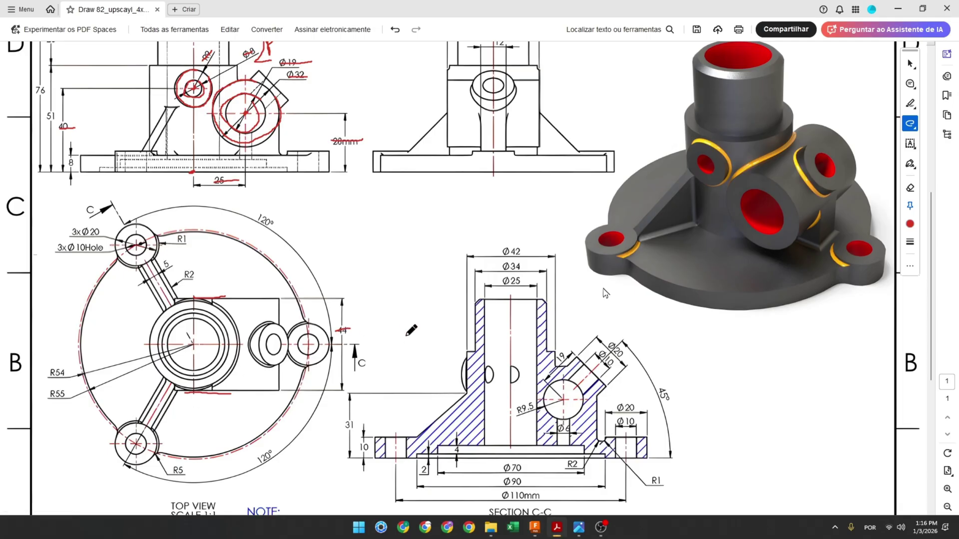
scroll(478, 341, "up", 1)
mouse_move(484, 322)
left_mouse_down()
mouse_move(484, 444)
mouse_move(499, 470)
mouse_move(539, 468)
mouse_move(538, 331)
mouse_move(484, 324)
mouse_move(528, 306)
left_mouse_up()
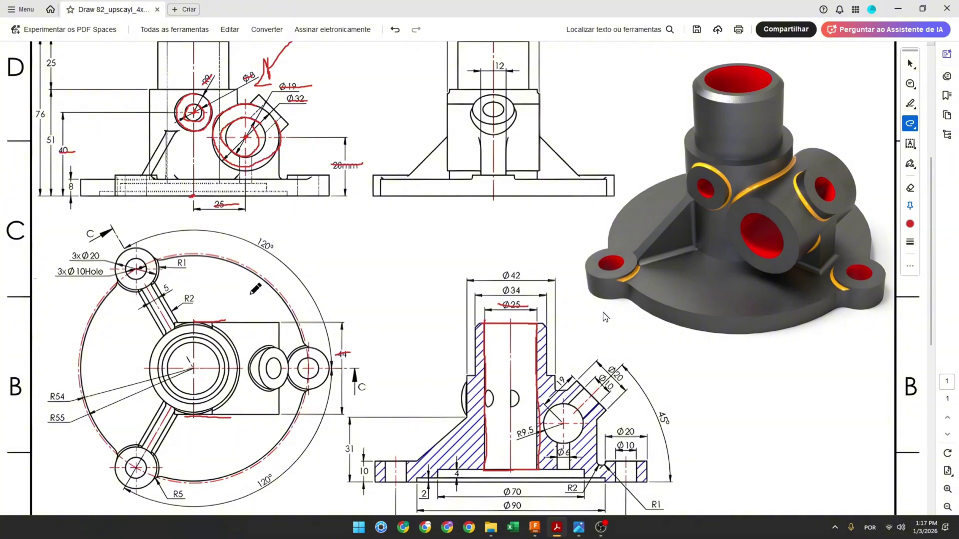
left_click(535, 527)
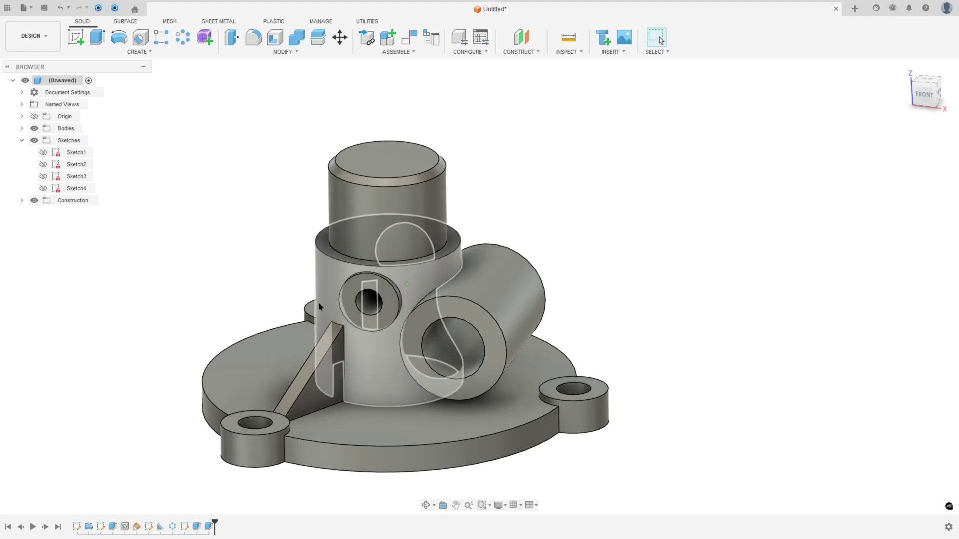
- Place a through-all hole of 25 mm diameter at the centre of the hub's top face
left_click(139, 39)
middle_click_drag(329, 131, 355, 209, "shift")
left_click(389, 196)
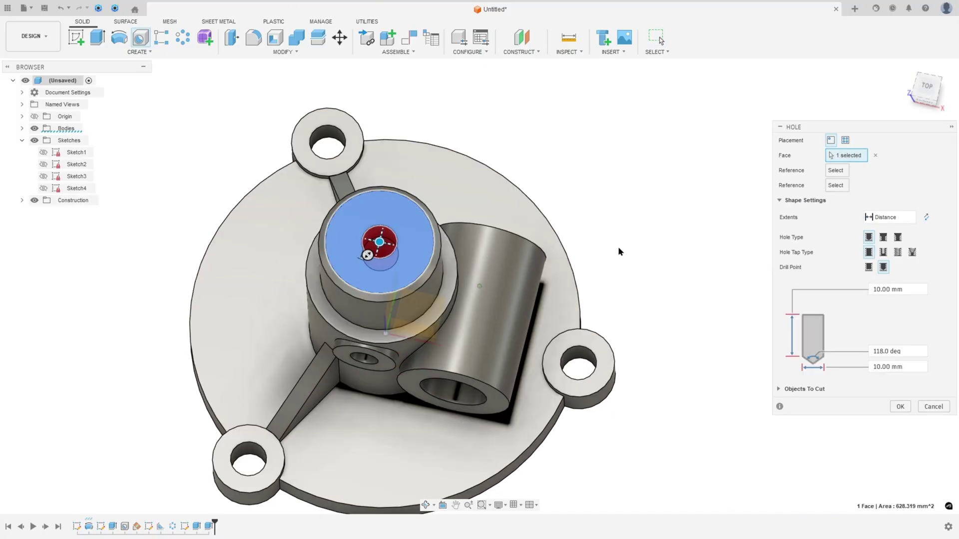
middle_click_drag(618, 249, 724, 270, "shift")
left_click(887, 222)
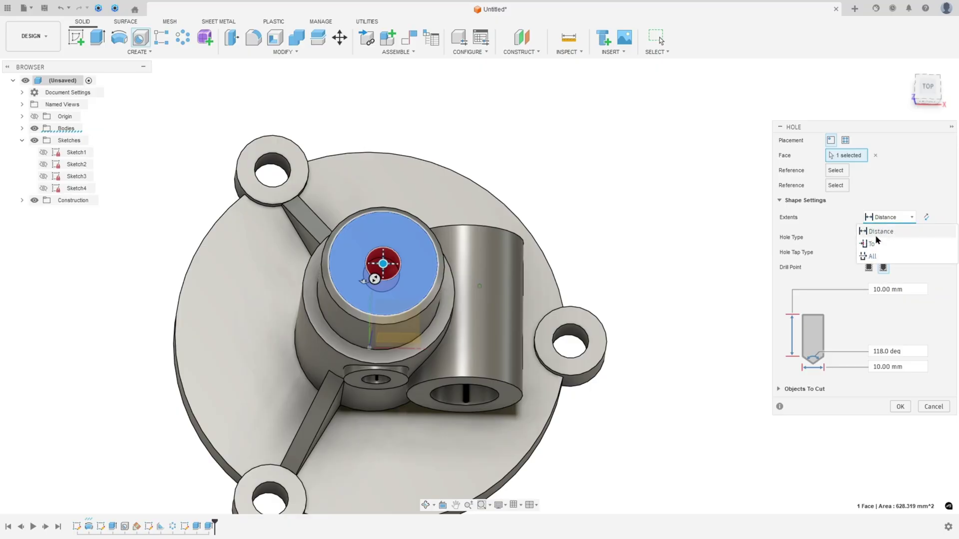
left_click(872, 255)
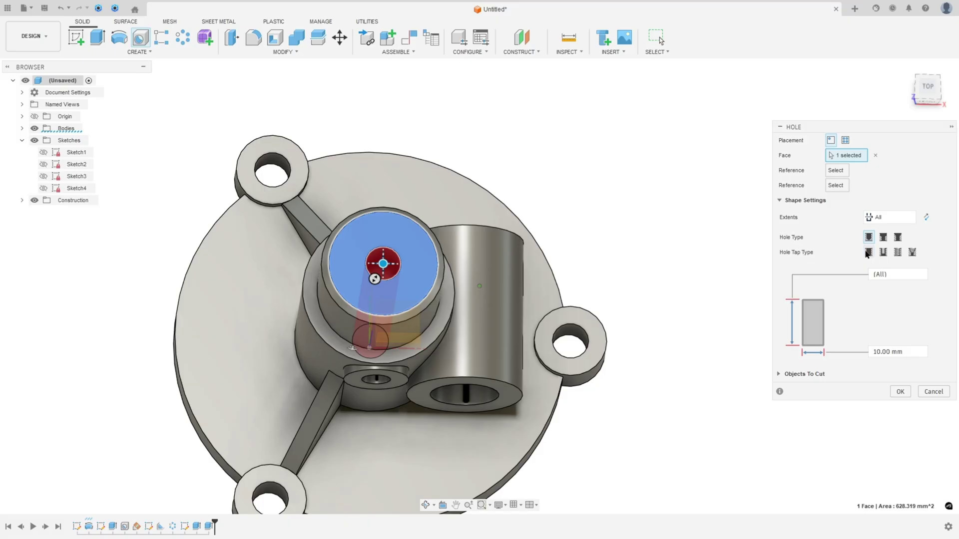
left_click(907, 352)
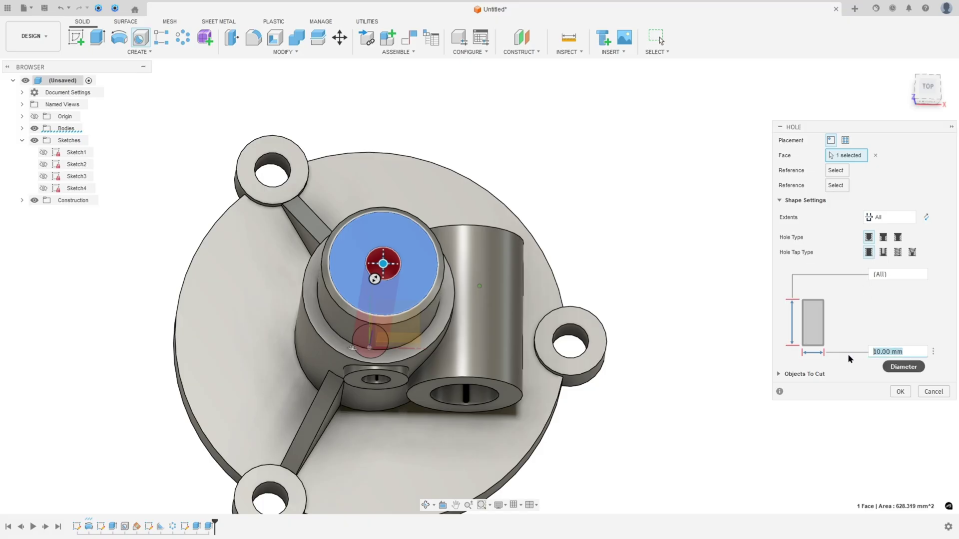
type("25")
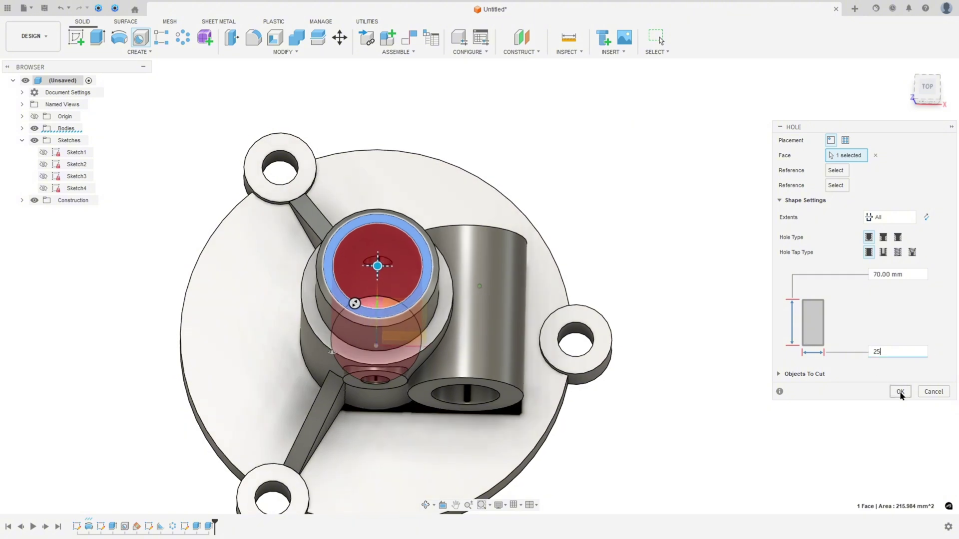
left_click(900, 392)
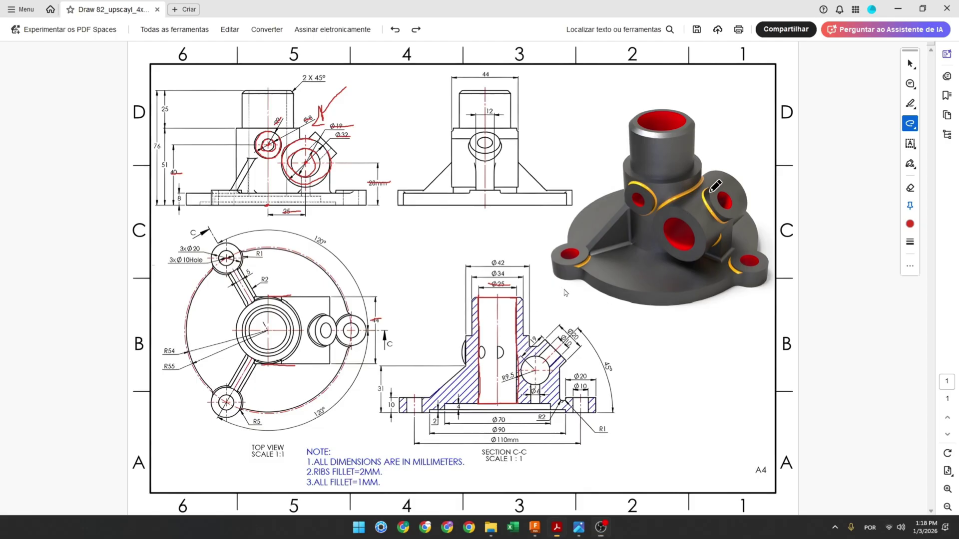
- Circle the angled boss's hole in red and trace its axis and upper edge on the drawing
mouse_move(713, 189)
left_mouse_down()
mouse_move(739, 214)
mouse_move(713, 190)
left_mouse_up()
scroll(547, 367, "up", 2, "ctrl")
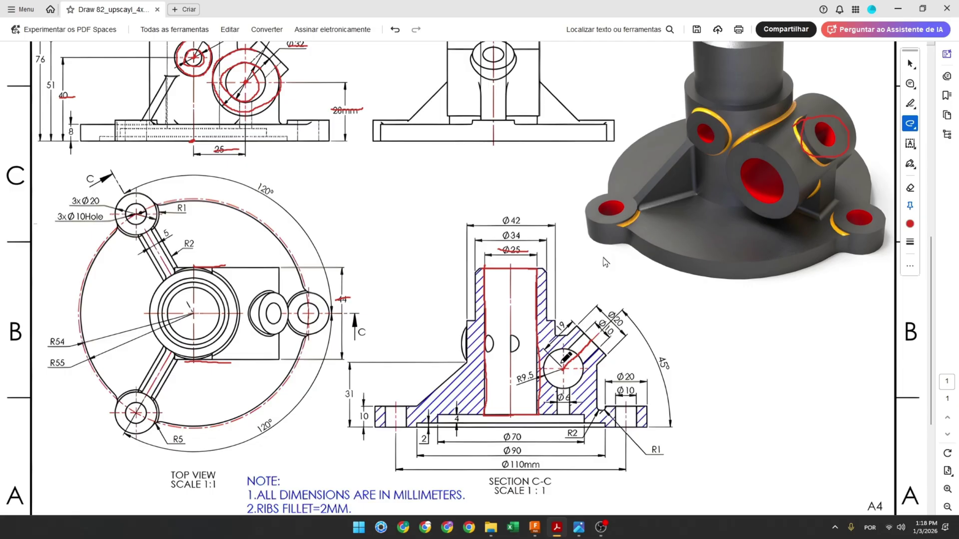
left_click_drag(585, 347, 591, 341)
left_click_drag(585, 335, 601, 349)
- Back in Fusion, start a new sketch on the front plane
left_click(535, 527)
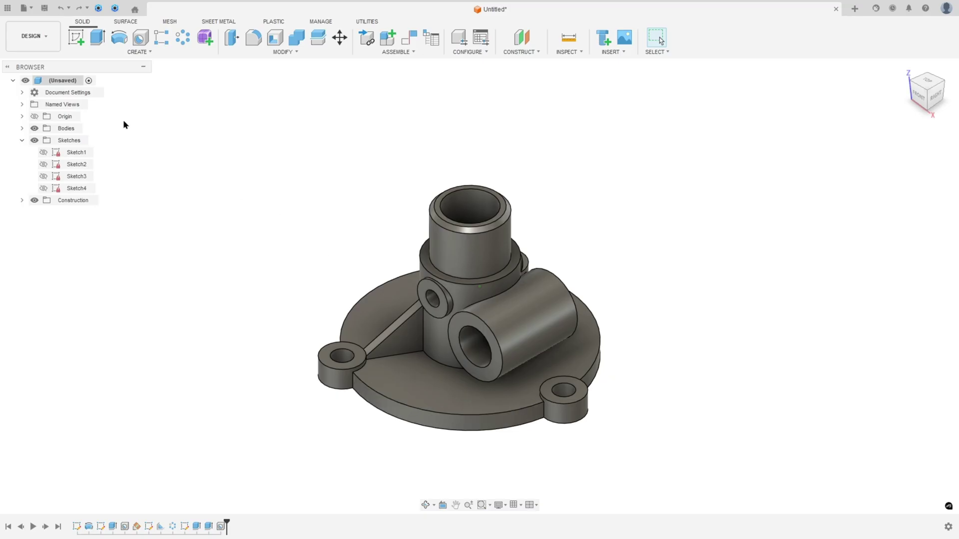
left_click(73, 39)
left_click(490, 343)
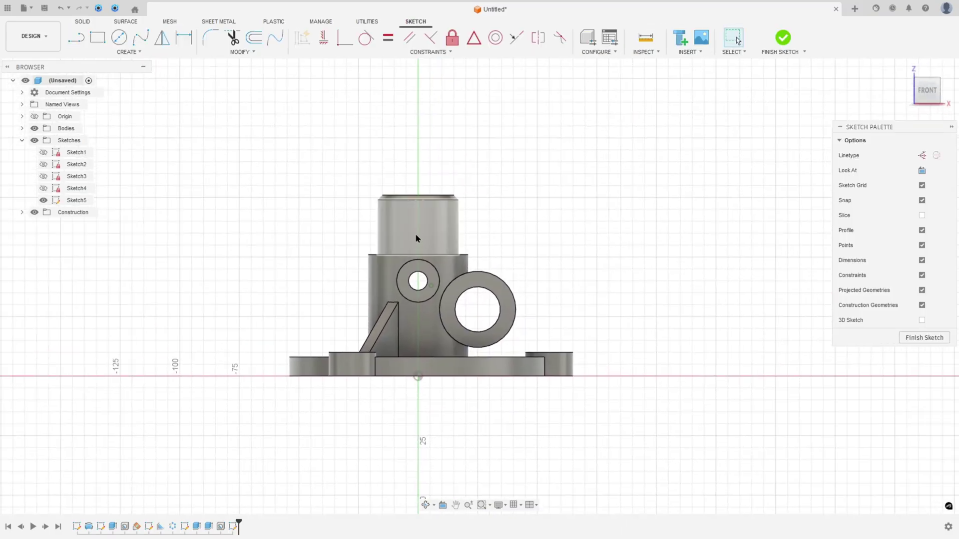
- Project the whole part body into the sketch
key("p")
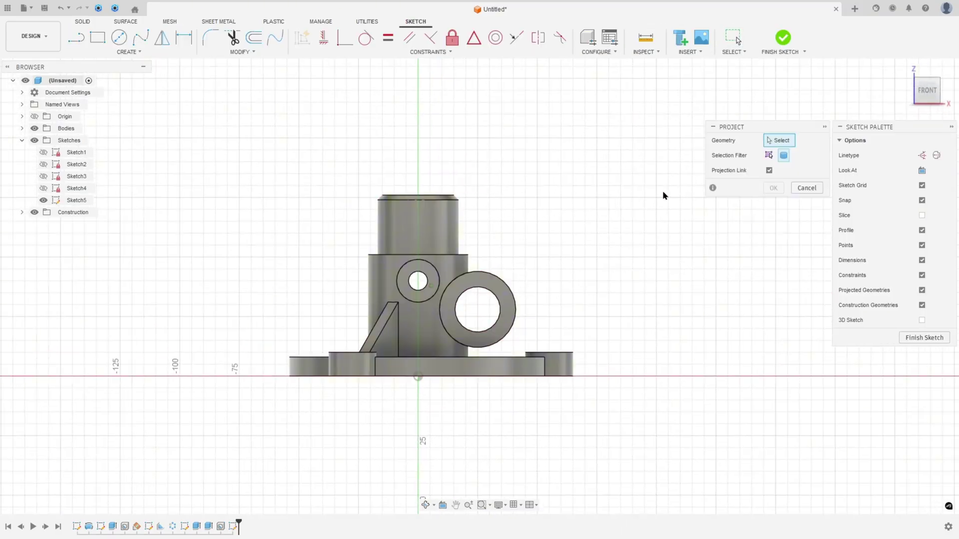
left_click(786, 156)
left_click(464, 280)
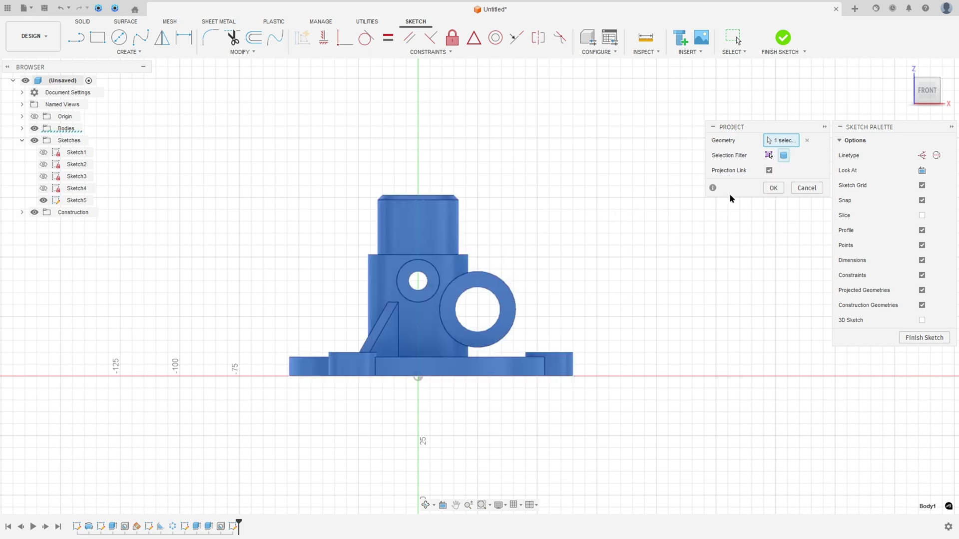
left_click(765, 190)
- Draw a 19 mm construction line at 45° from the large circle's centre and finish the sketch
key("l")
left_click(922, 155)
left_click(477, 310)
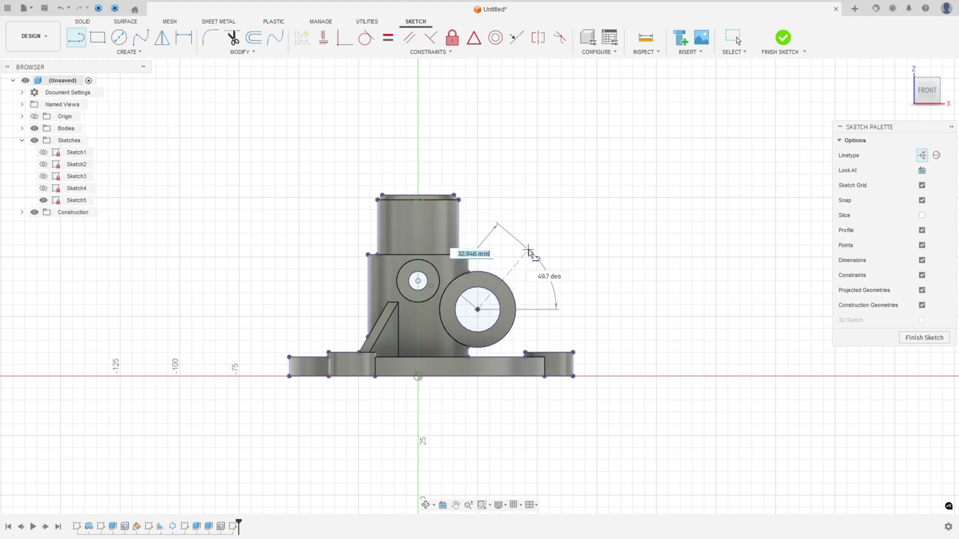
key("Tab")
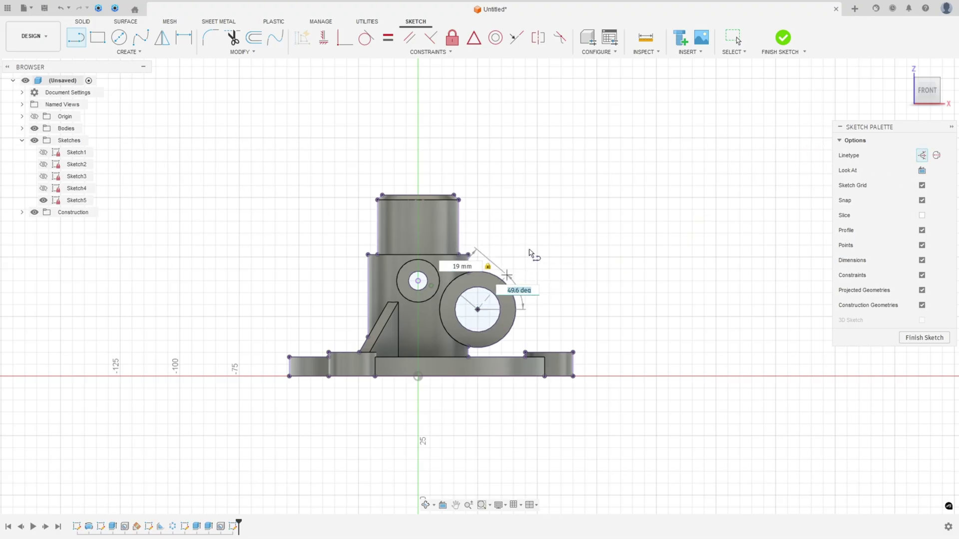
key("Return")
key("Escape")
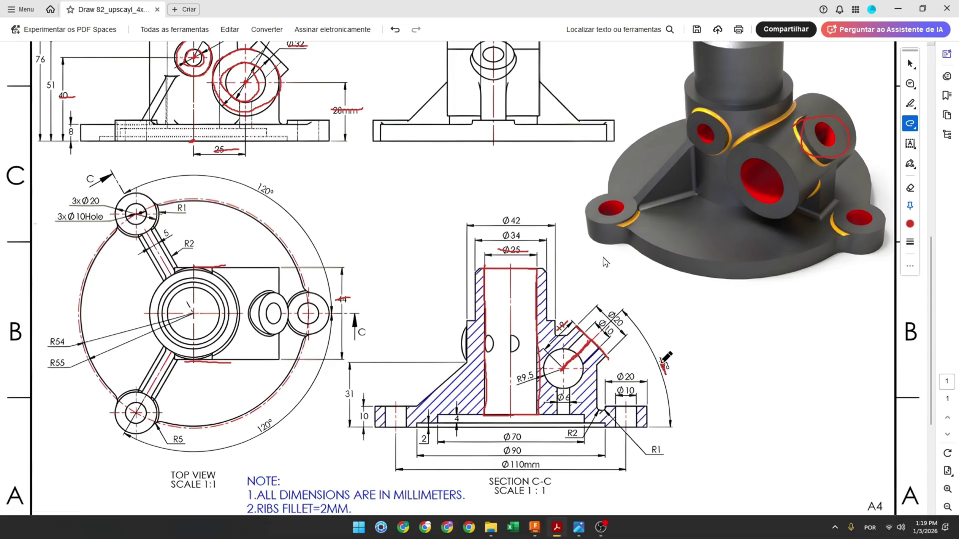
left_click(534, 531)
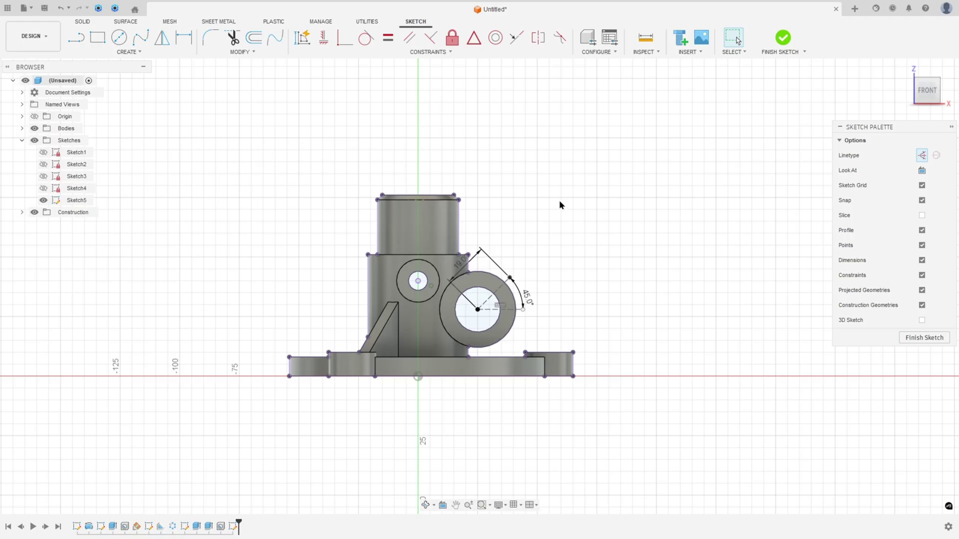
left_click(792, 44)
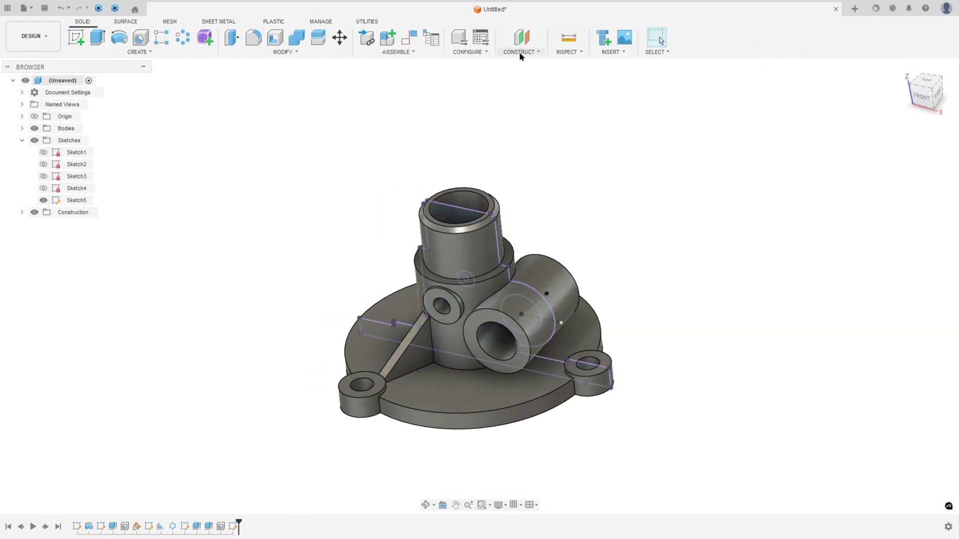
- Create a plane along the 45° sketch line at distance 1.00 and start a sketch on it
left_click(519, 52)
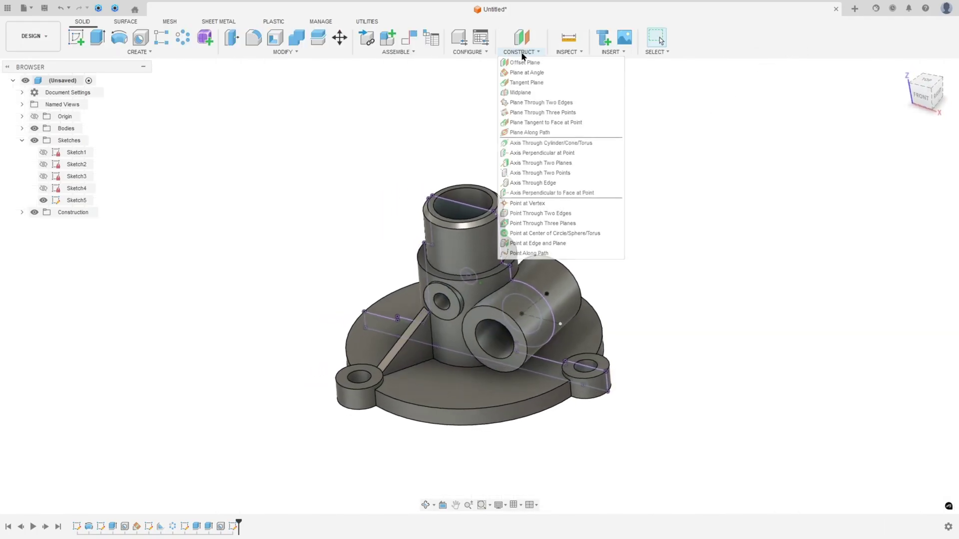
left_click(528, 133)
scroll(589, 322, "up", 3)
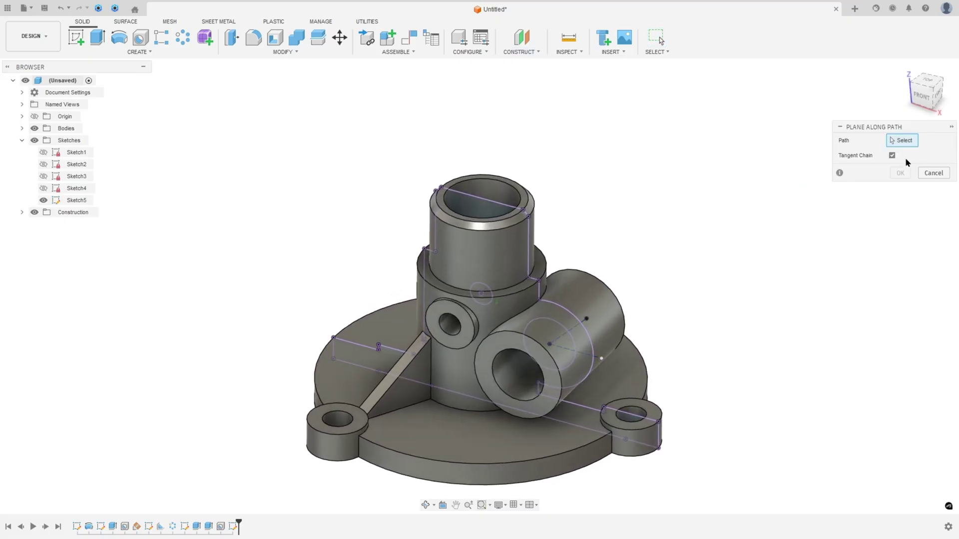
scroll(658, 268, "up", 2)
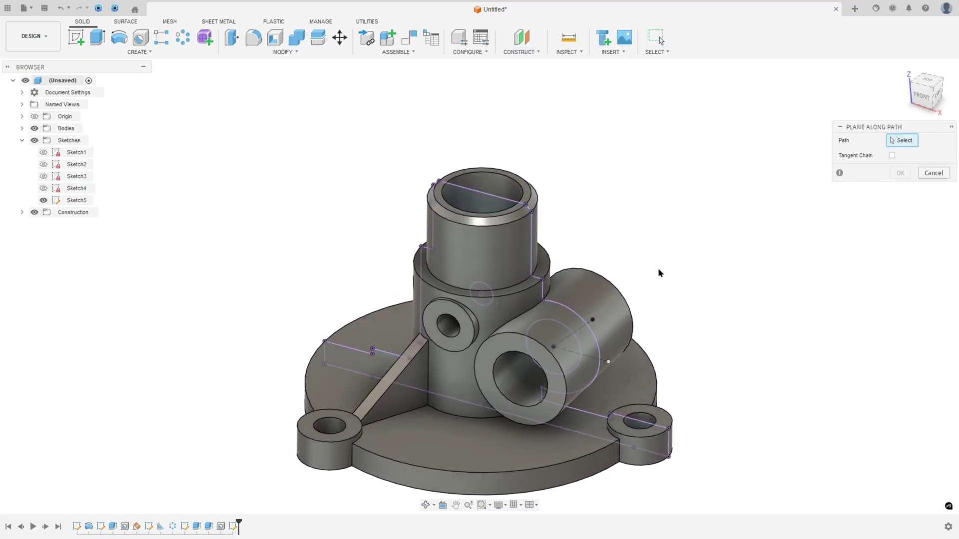
left_click(595, 321)
left_click_drag(924, 185, 887, 194)
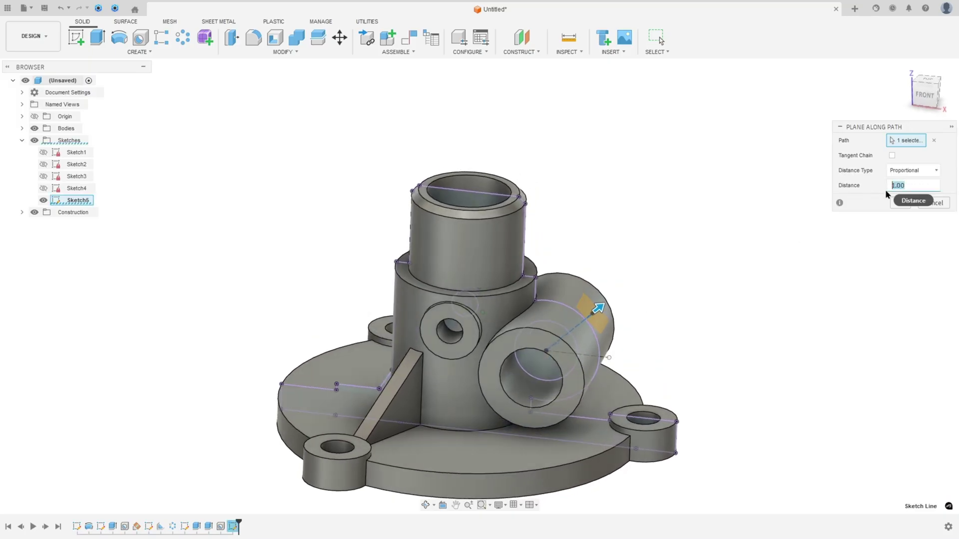
left_click(899, 202)
middle_click_drag(851, 202, 125, 55, "shift")
left_click(75, 37)
left_click(522, 353)
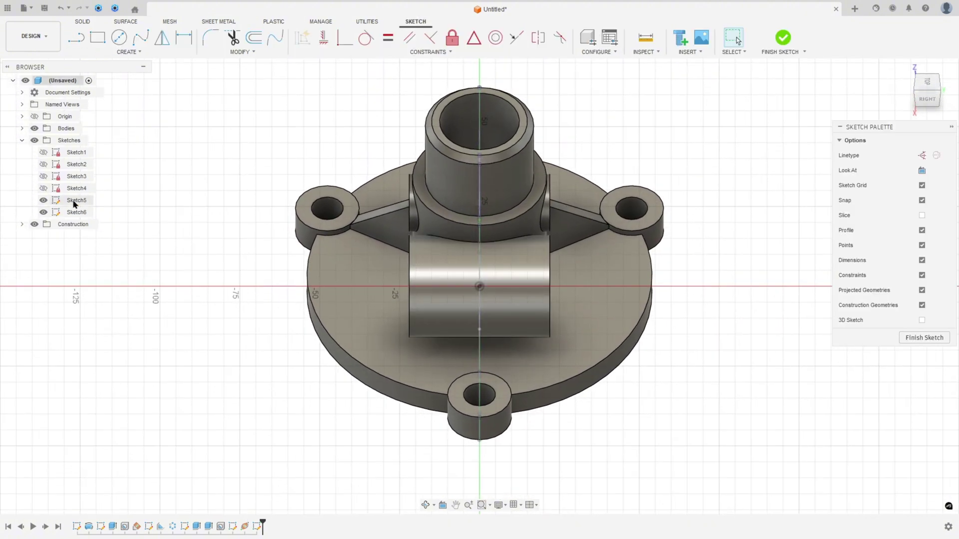
- Hide Sketch5 and mark the Ø20 dimension on the reference drawing in red
left_click(43, 200)
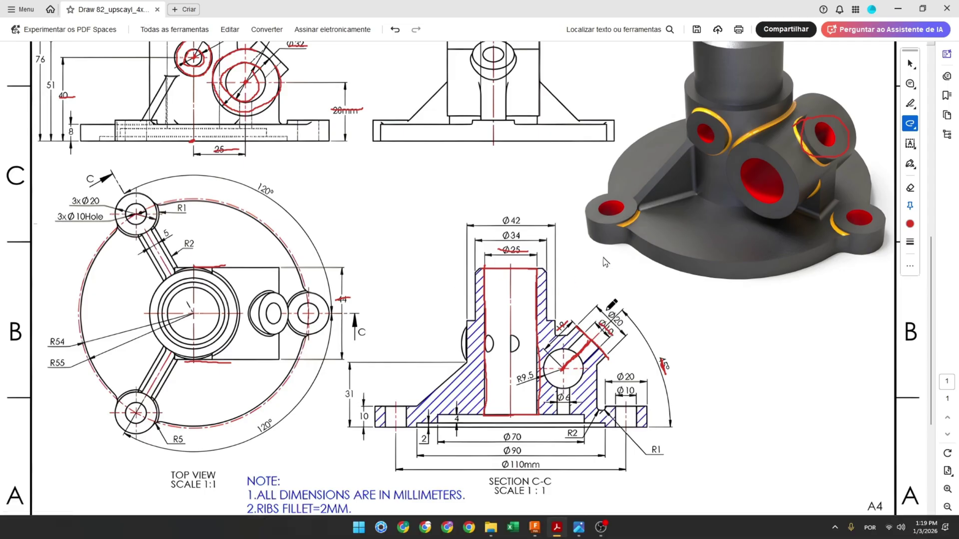
left_click_drag(612, 313, 624, 320)
left_click_drag(603, 286, 605, 306)
- Draw a 20 mm diameter circle centred on the sketch origin and finish the sketch
left_click(534, 527)
left_click(119, 37)
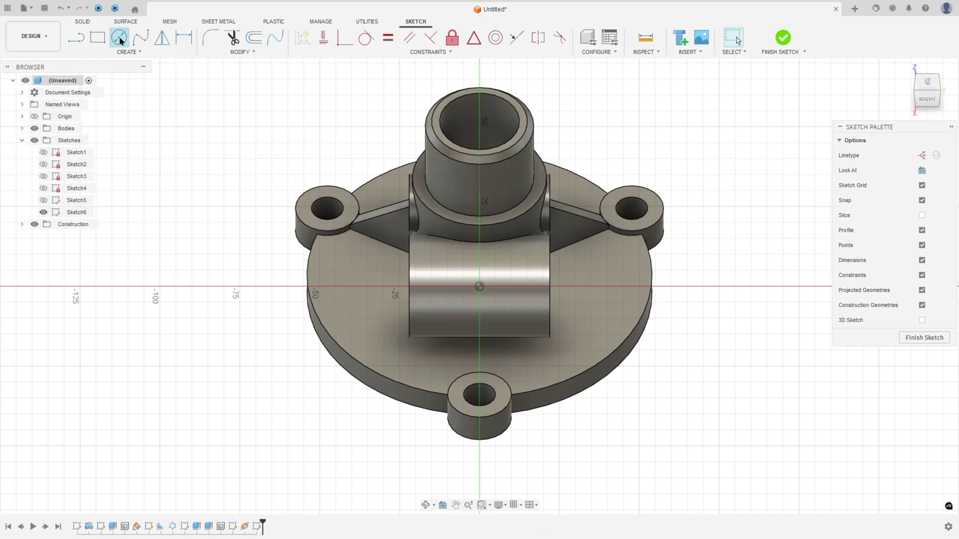
left_click(480, 287)
type("20")
key("Return")
key("Escape")
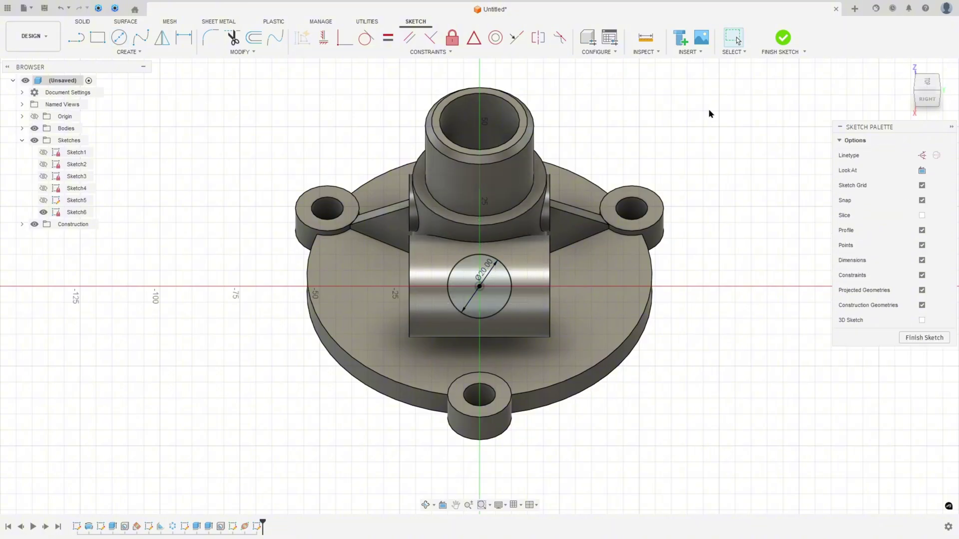
left_click(782, 38)
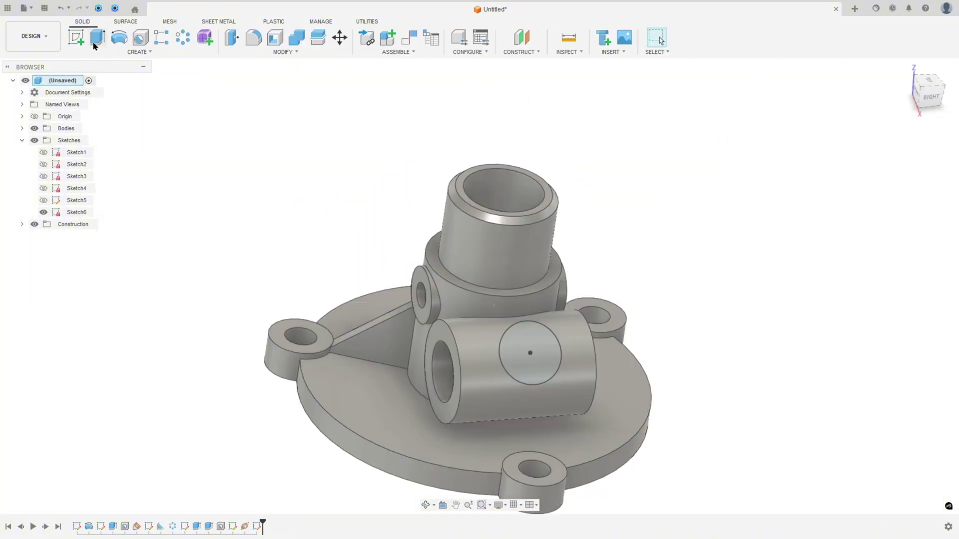
- Extrude the Ø20 circle to the side cylinder's outer face, extended to adjacent faces, joined
key("e")
middle_click_drag(398, 201, 918, 211, "shift")
left_click(902, 220)
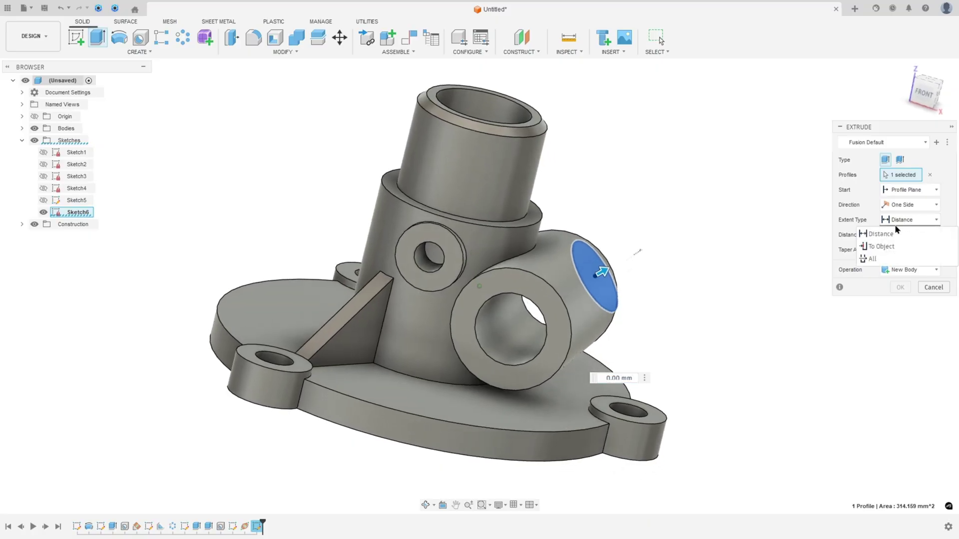
left_click(882, 250)
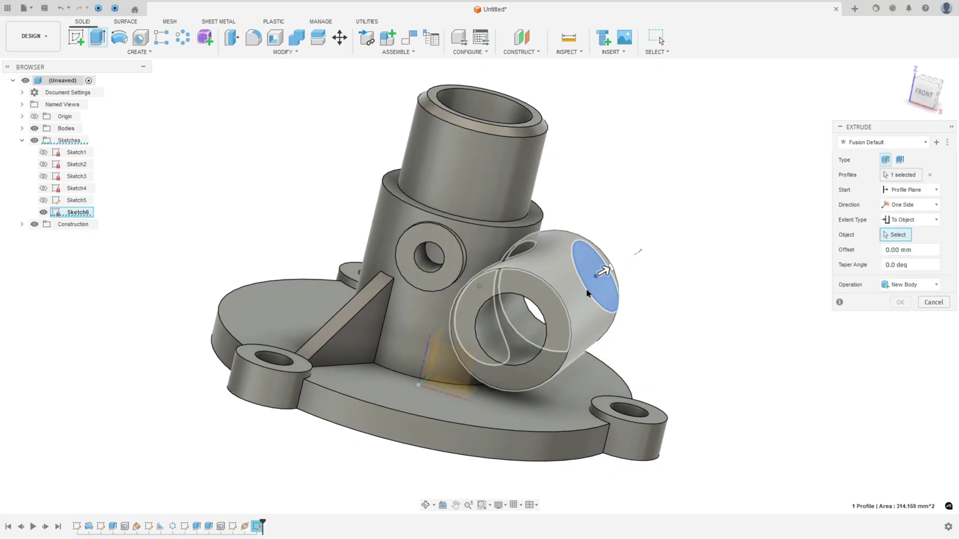
left_click(555, 278)
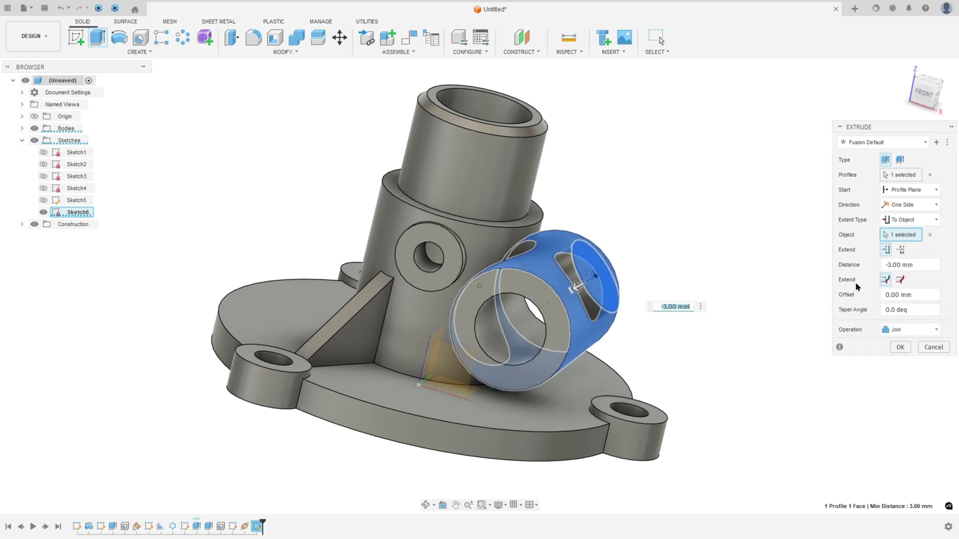
left_click(900, 281)
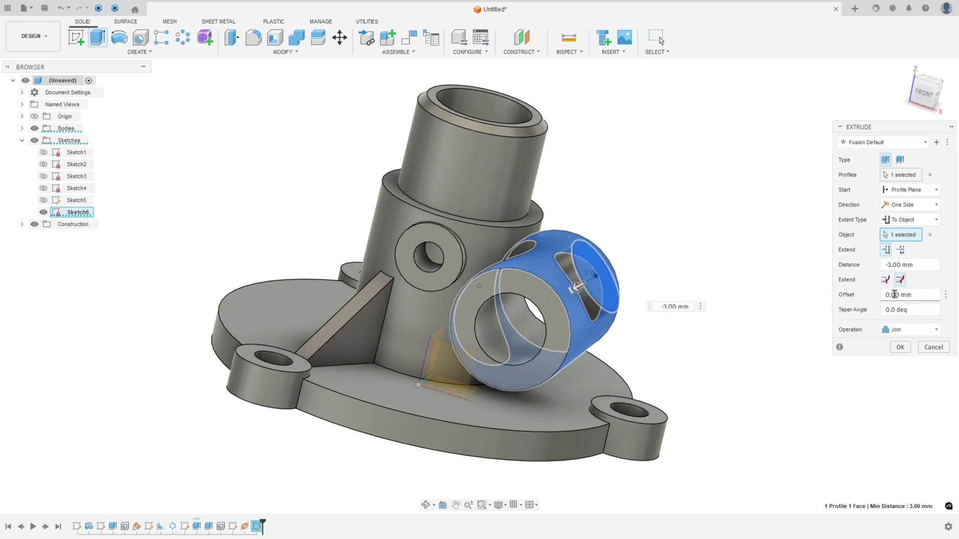
left_click(900, 344)
middle_click_drag(747, 276, 325, 211, "shift")
middle_click_drag(266, 148, 174, 81, "shift")
- Place a hole on the angled boss's end face, centred on its circle
left_click(140, 39)
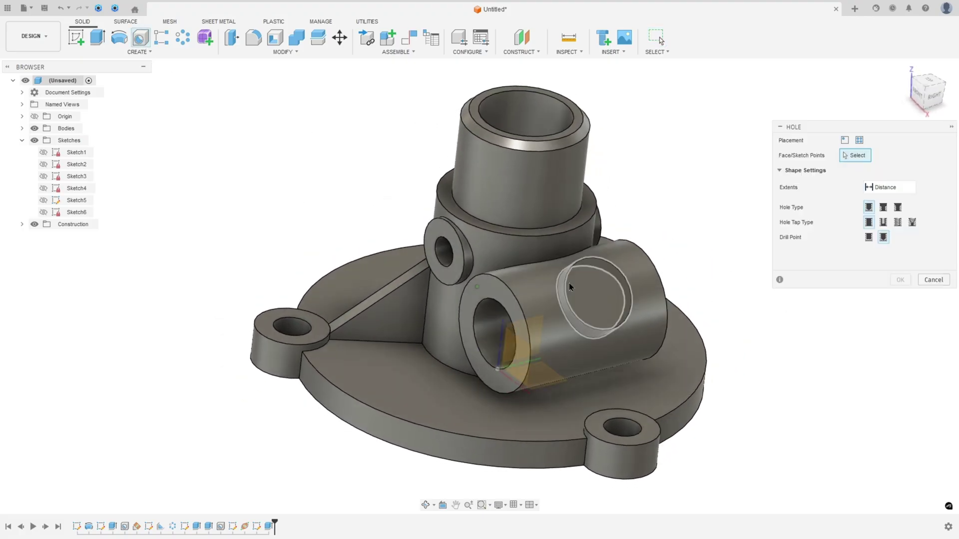
left_click(580, 302)
middle_click_drag(581, 302, 654, 273, "shift")
middle_click_drag(571, 264, 611, 272, "shift")
left_click(905, 367)
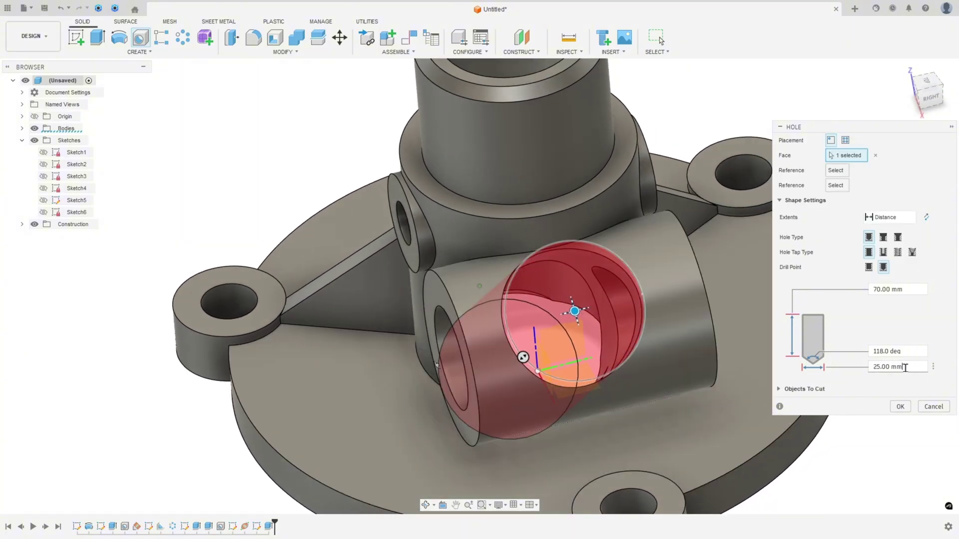
type("2")
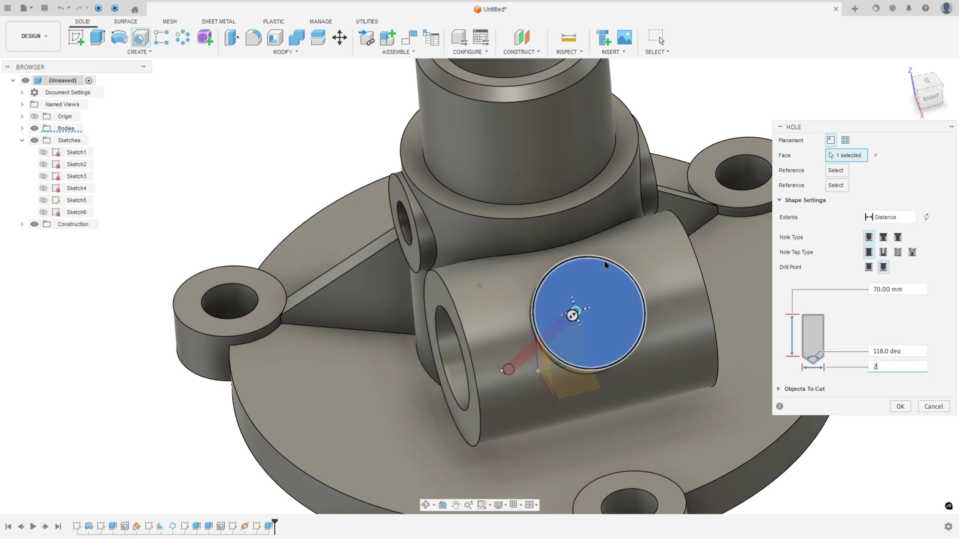
left_click(605, 262)
middle_click_drag(606, 265, 599, 320, "shift")
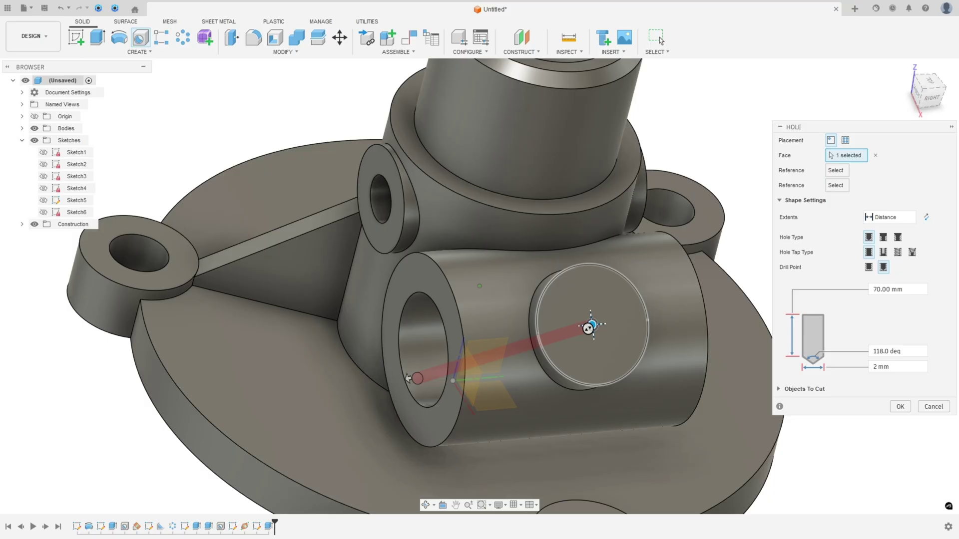
- Set the hole to 19 mm deep with a 10 mm diameter and create it
key("alt+Tab")
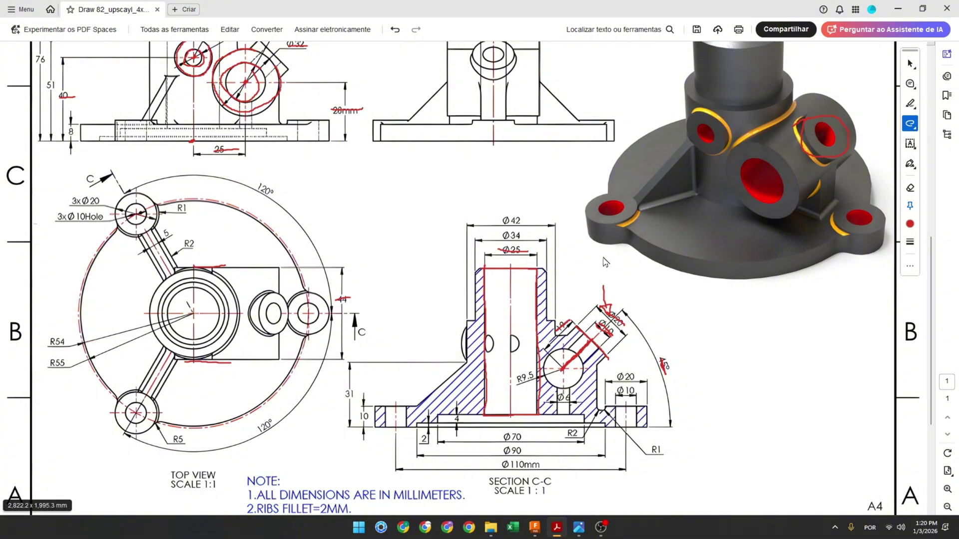
key("alt+Tab")
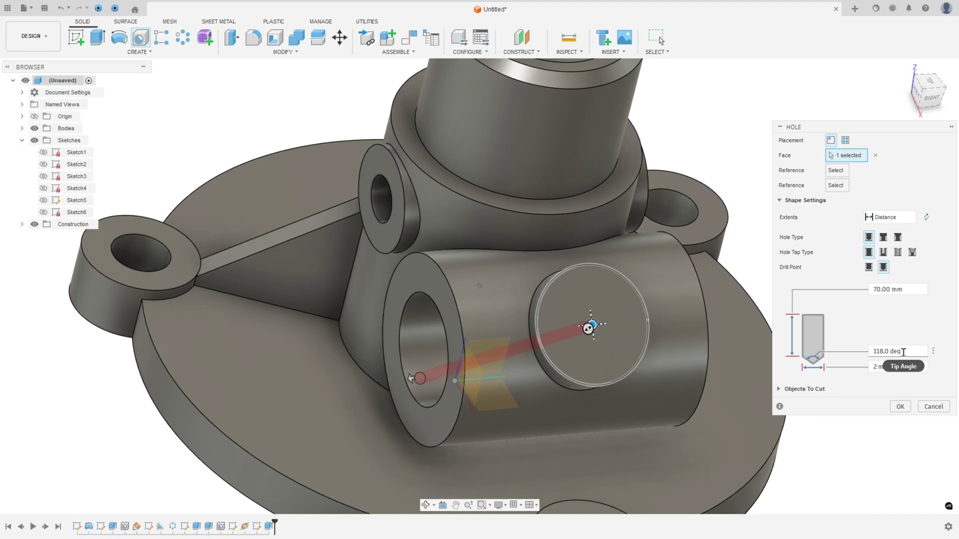
left_click(905, 288)
type("19")
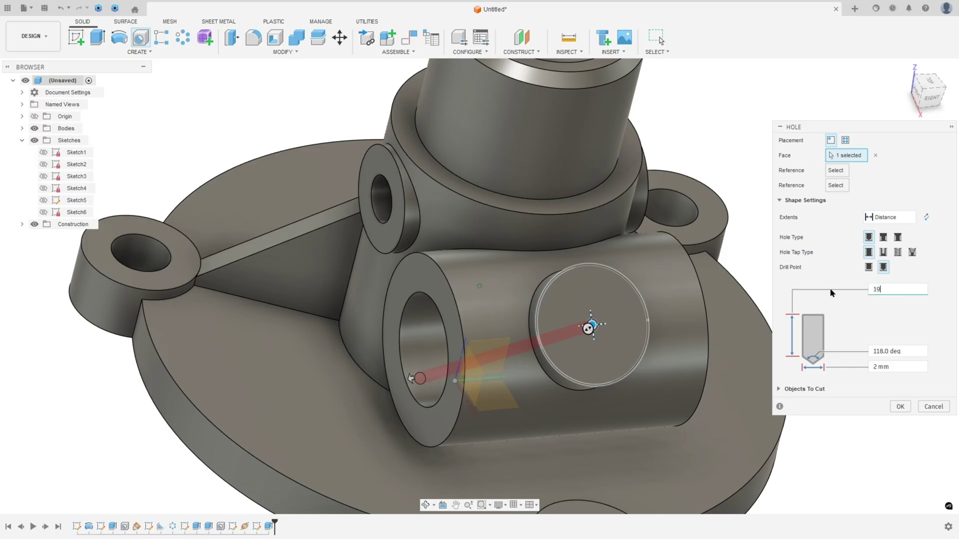
left_click(894, 367)
type("10")
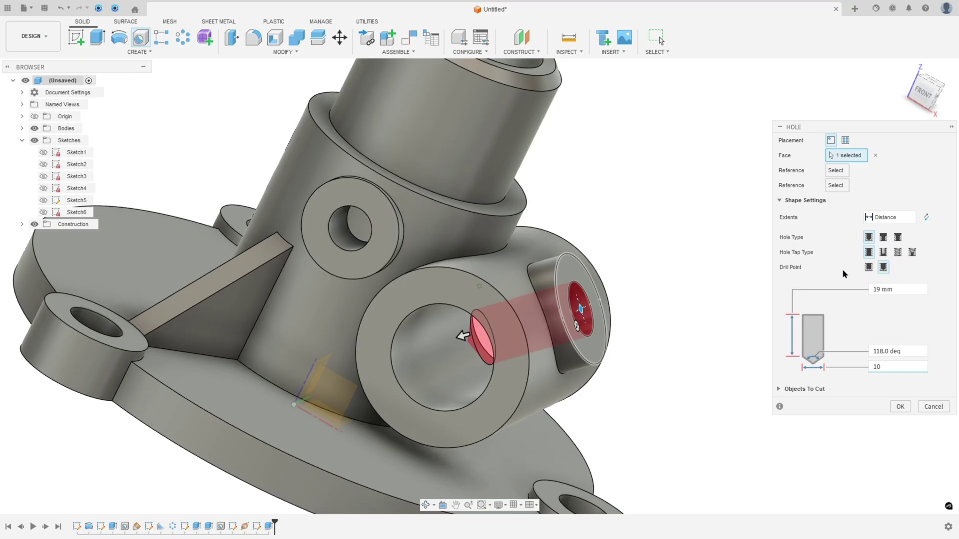
left_click(901, 408)
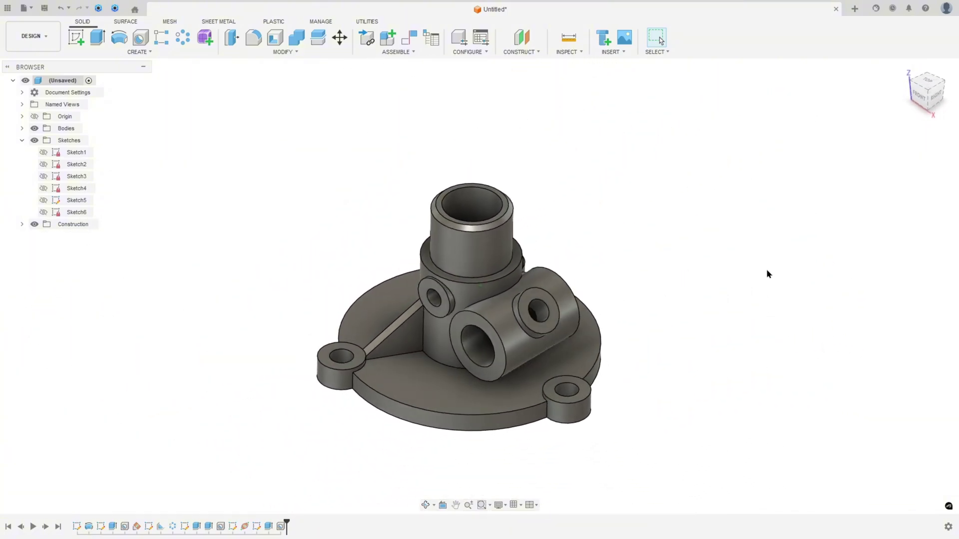
- Mark the base fillet on Section C-C with a red stroke, then return to Fusion
key("alt+Tab")
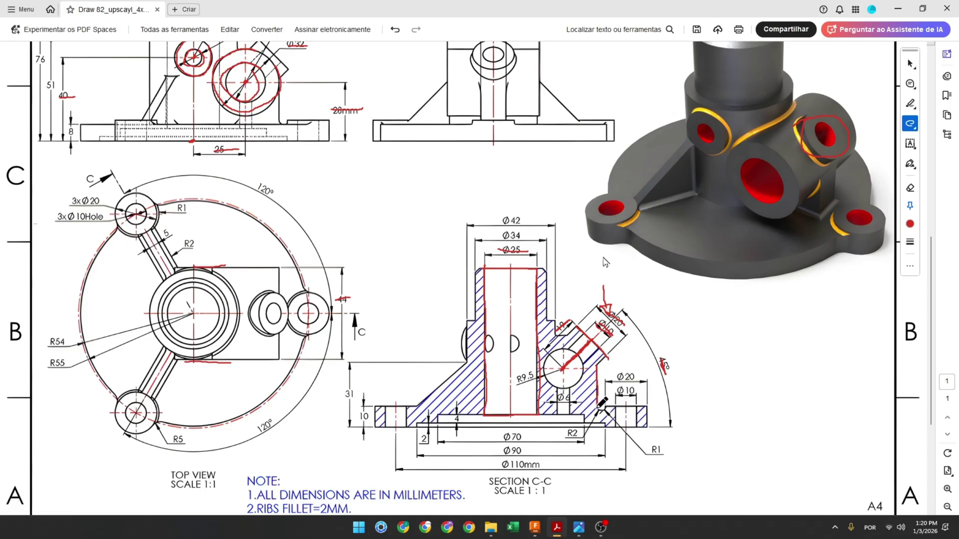
scroll(517, 245, "up", 3)
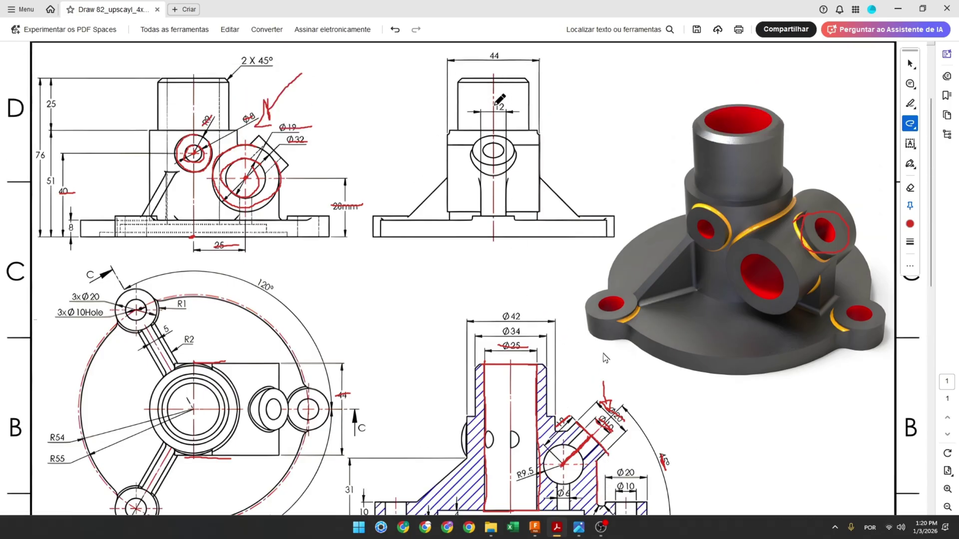
scroll(606, 303, "down", 3)
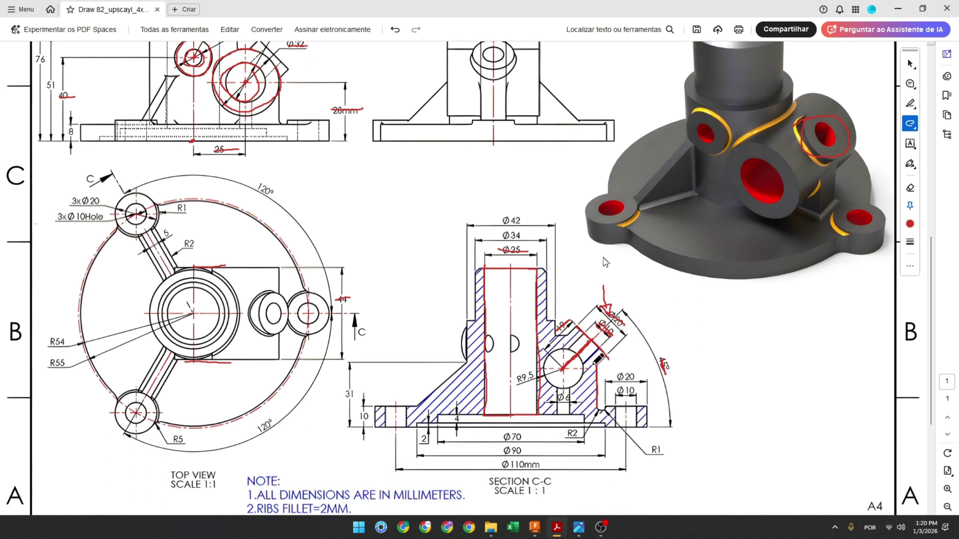
left_click_drag(582, 414, 610, 413)
left_click(534, 527)
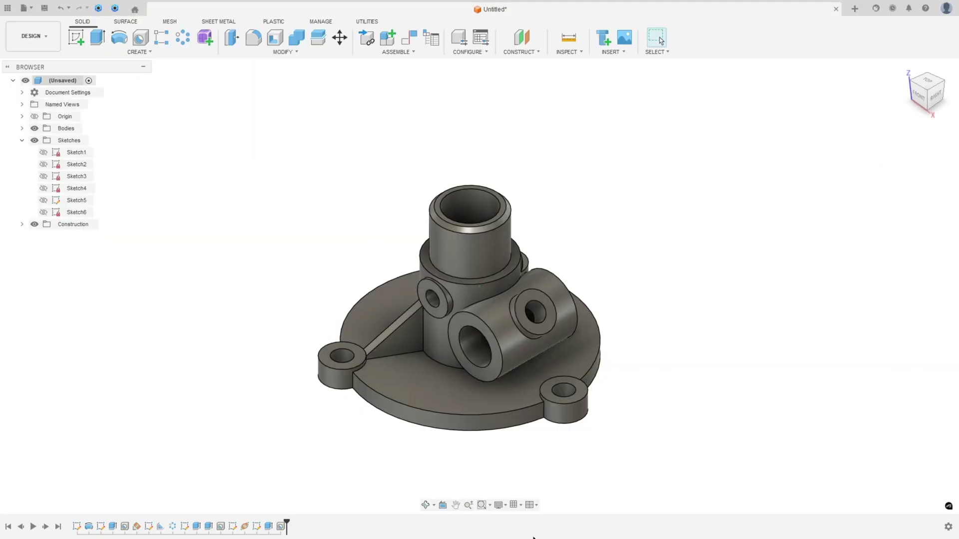
- Start a new sketch on the highlighted plane and project the whole body into it
left_click(77, 41)
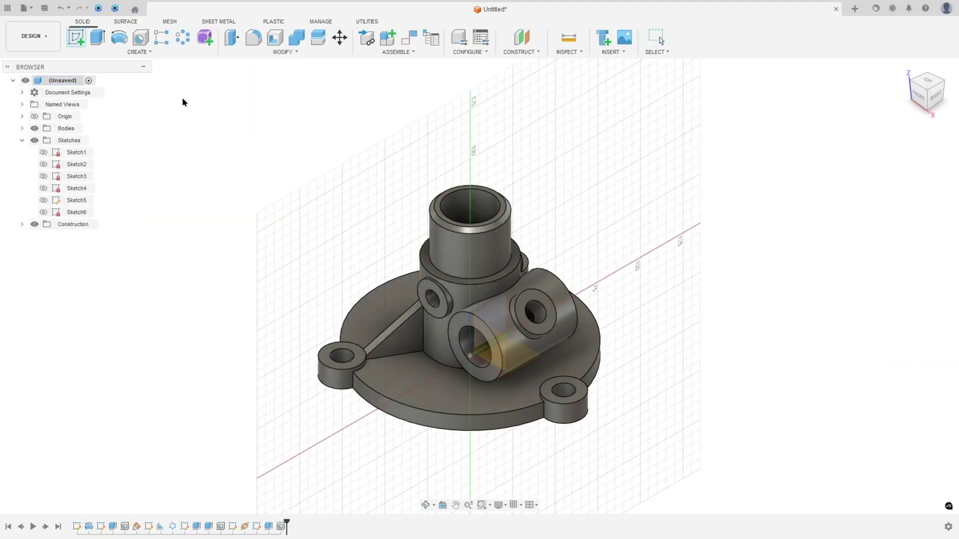
left_click(509, 343)
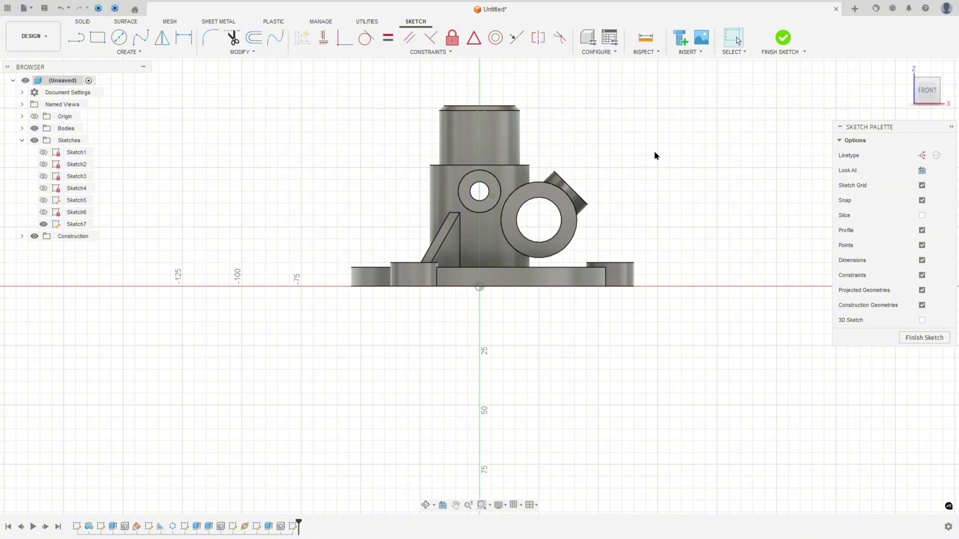
key("p")
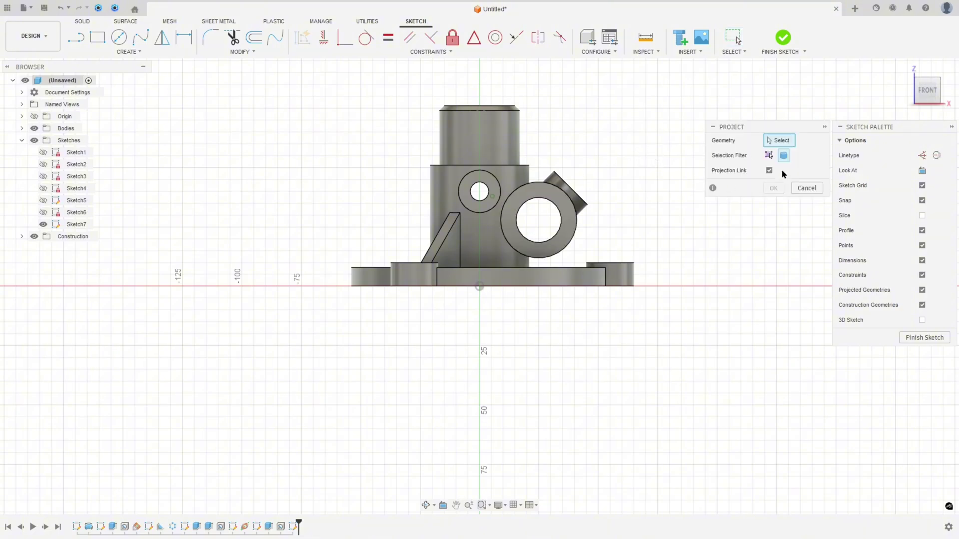
left_click(487, 160)
left_click(773, 188)
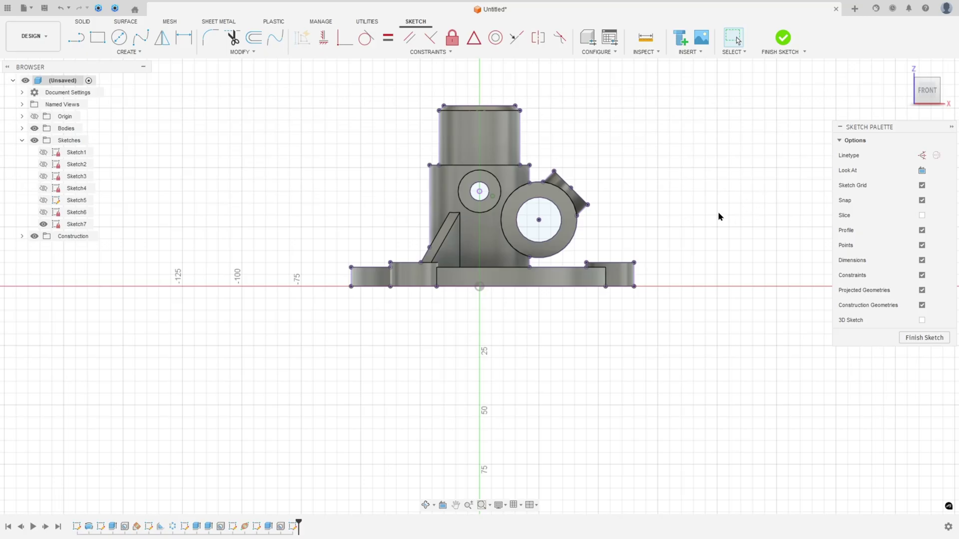
- Draw a vertical line from the large boss's right edge down to the base and finish the sketch
key("l")
scroll(620, 217, "up", 5)
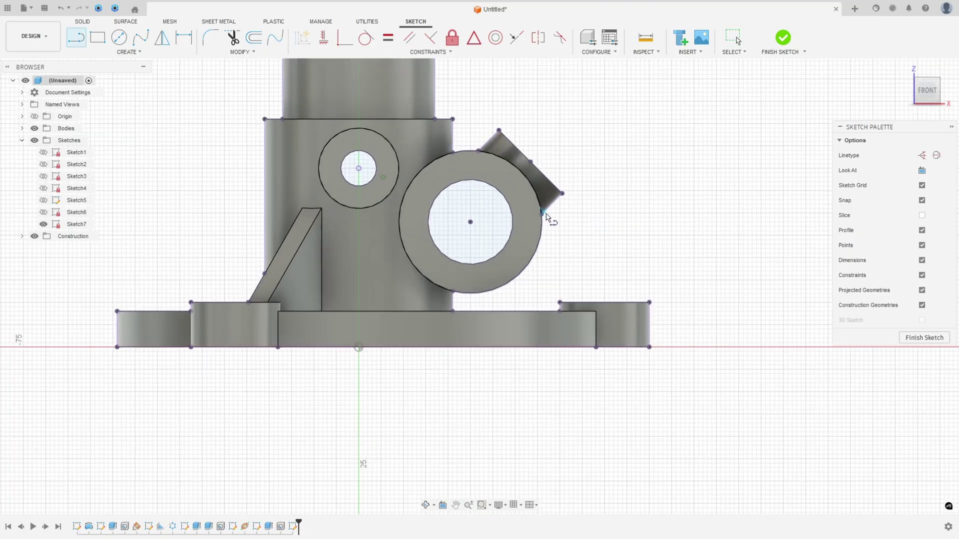
left_click(542, 215)
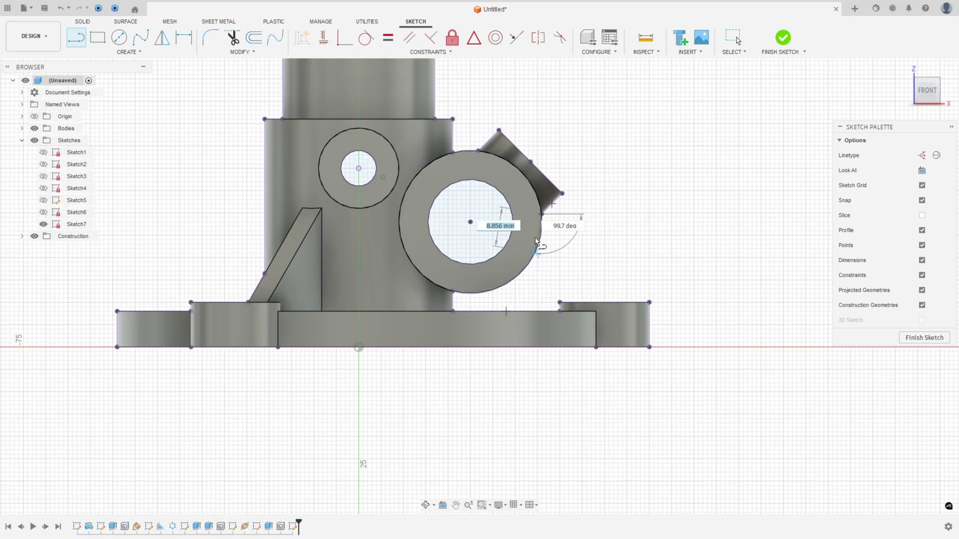
left_click(540, 312)
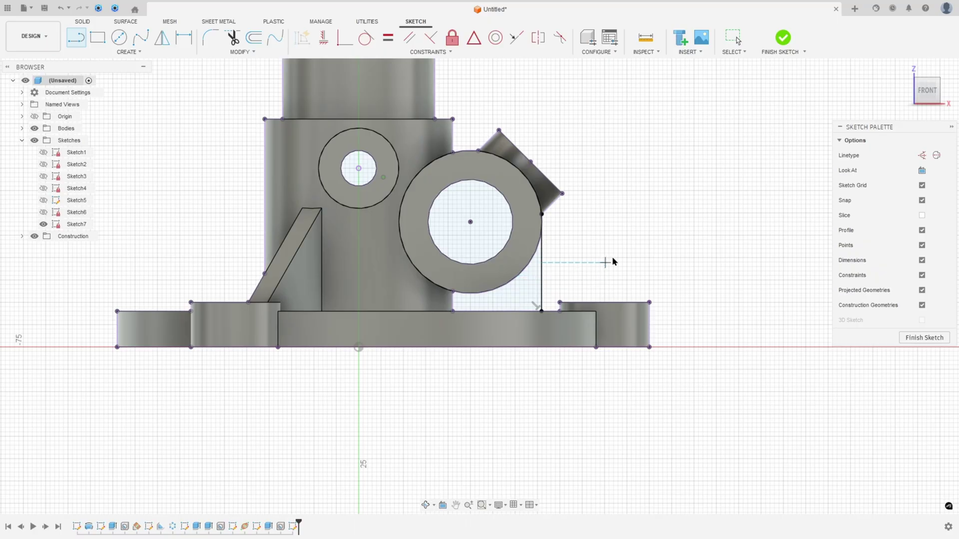
left_click(782, 43)
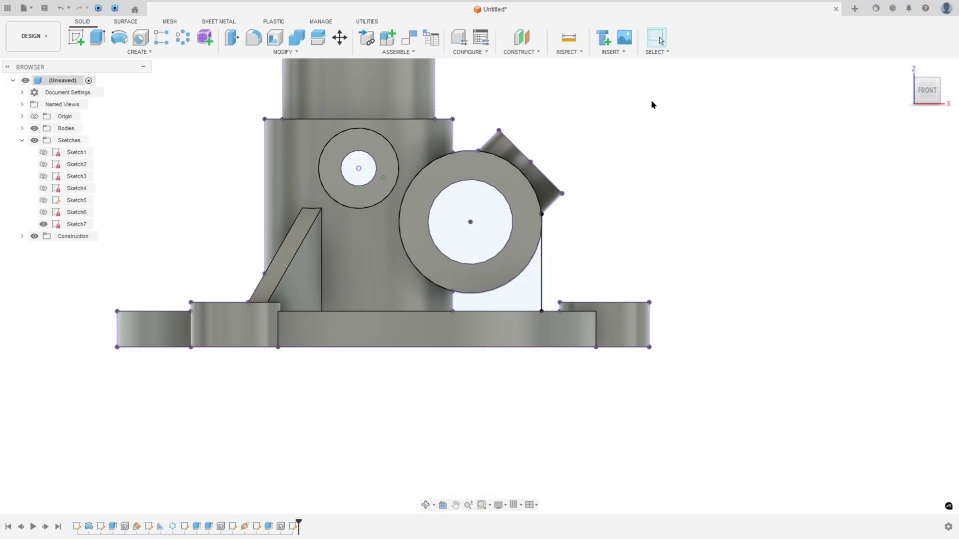
- Create a 12 mm thick rib from the vertical sketch line, with its direction flipped
left_click(149, 51)
left_click(95, 153)
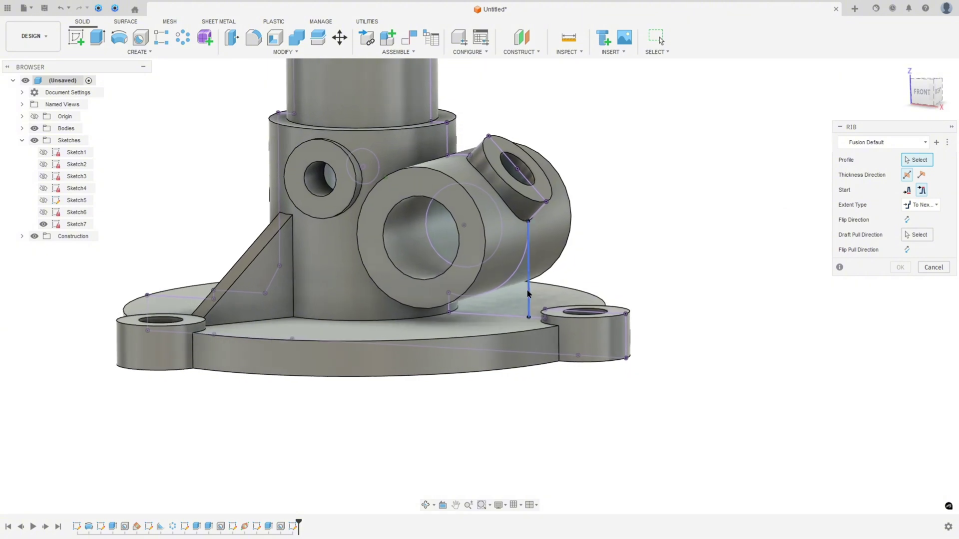
left_click(528, 293)
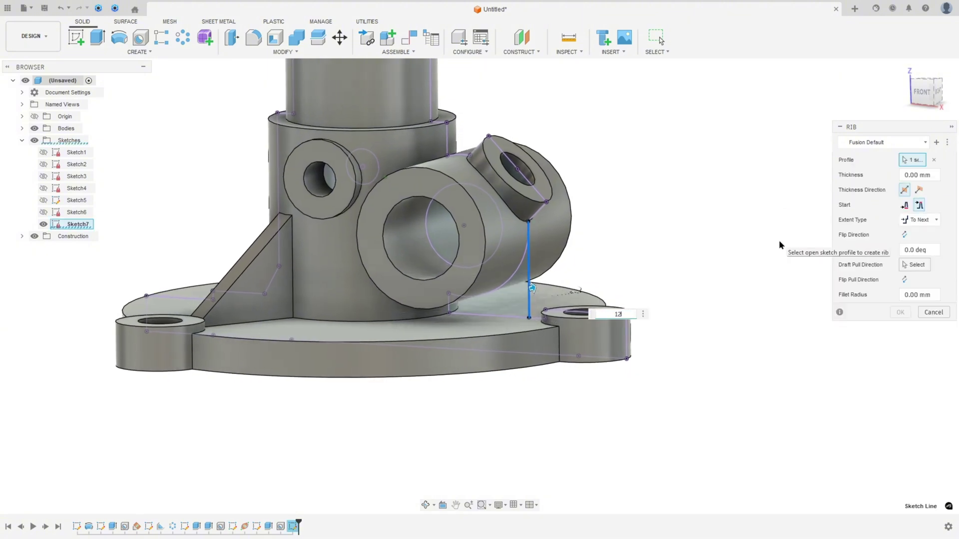
type("12")
key("Return")
left_click(904, 235)
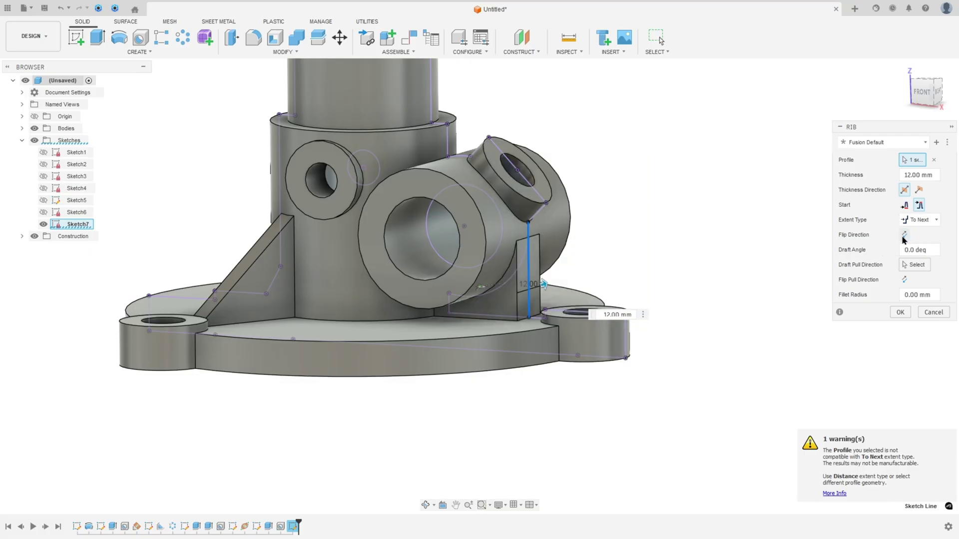
left_click(900, 312)
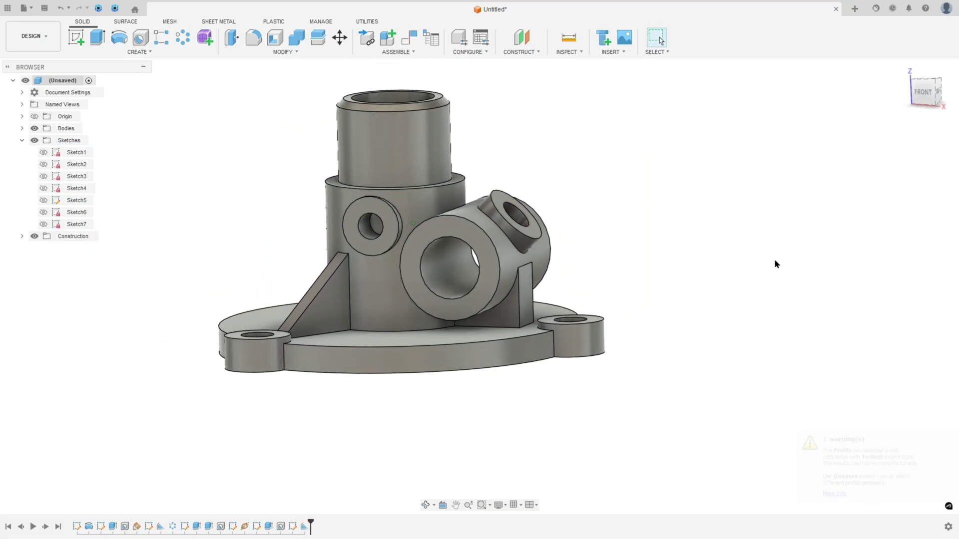
scroll(775, 260, "down", 2)
middle_click_drag(775, 260, 756, 256, "shift")
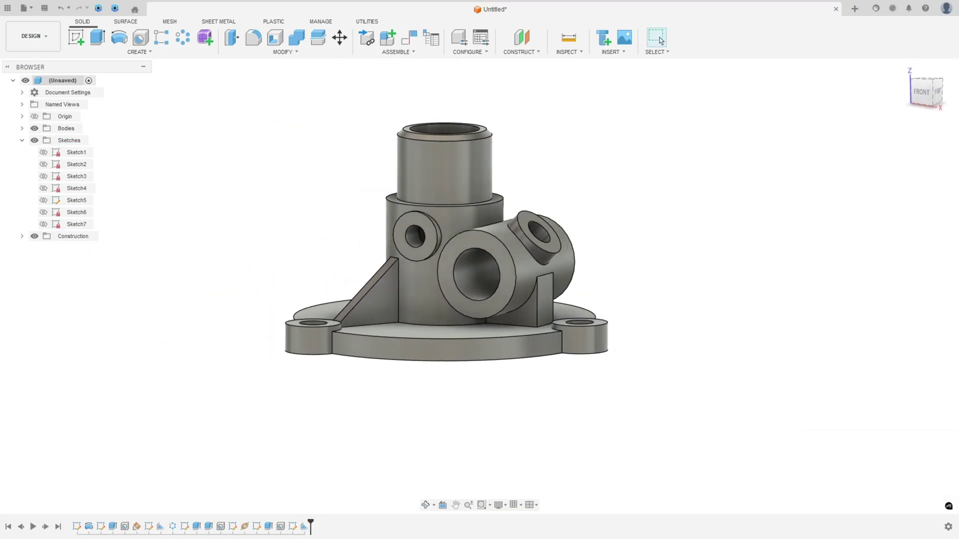
key("alt+Tab")
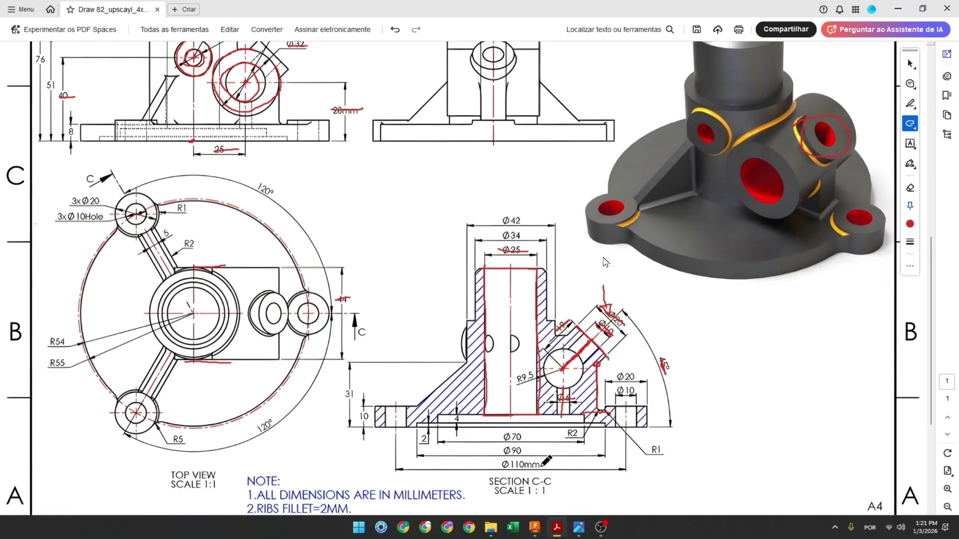
- Start a new sketch on the XZ plane and project the whole body into it
left_click(535, 529)
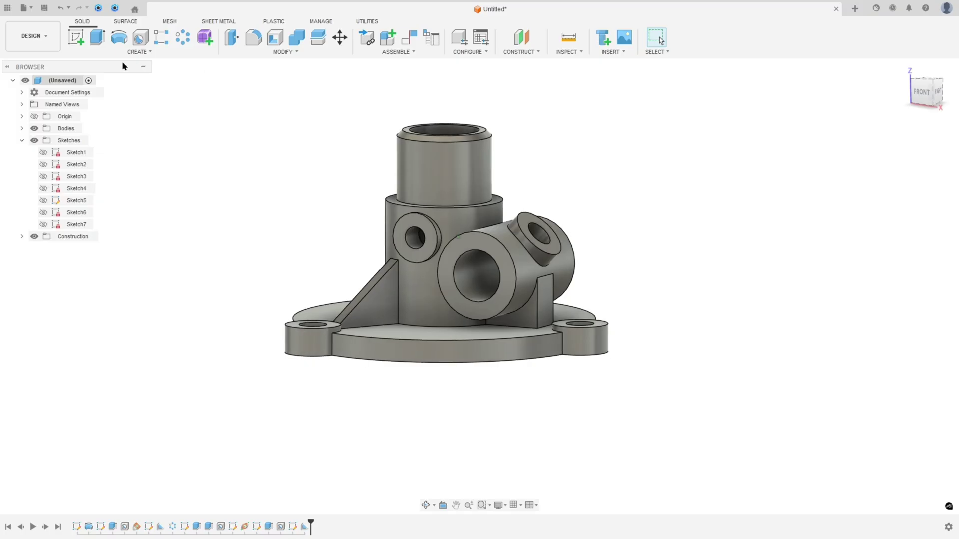
left_click(77, 36)
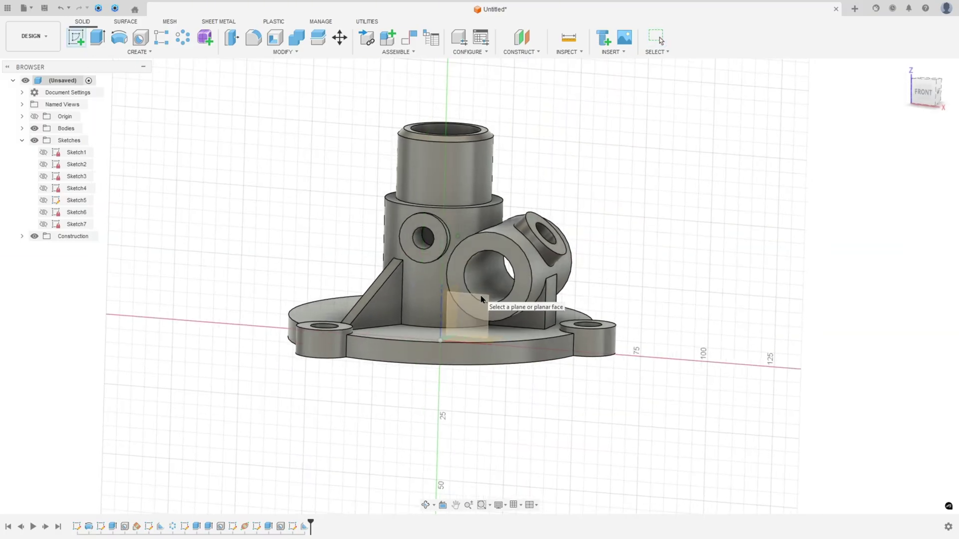
left_click(482, 300)
left_click(476, 285)
key("p")
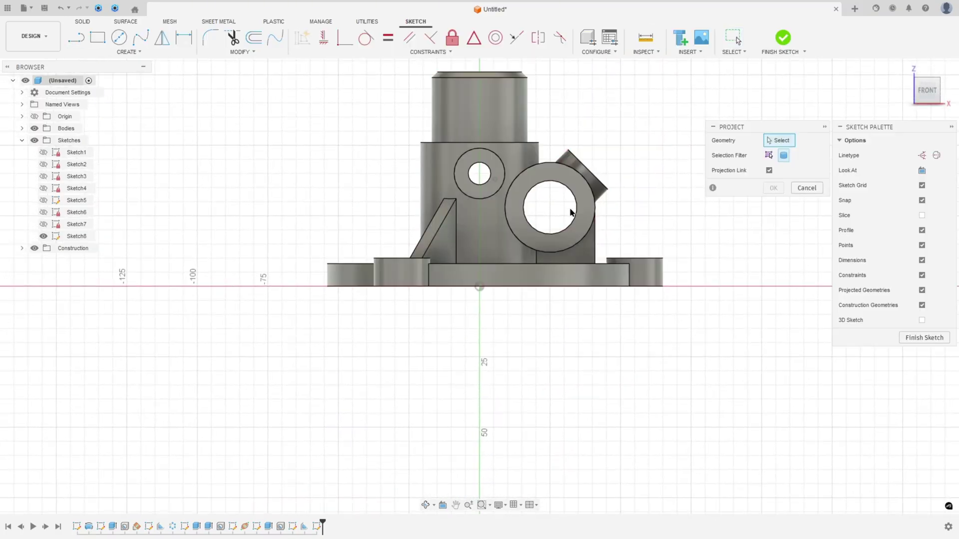
left_click(494, 229)
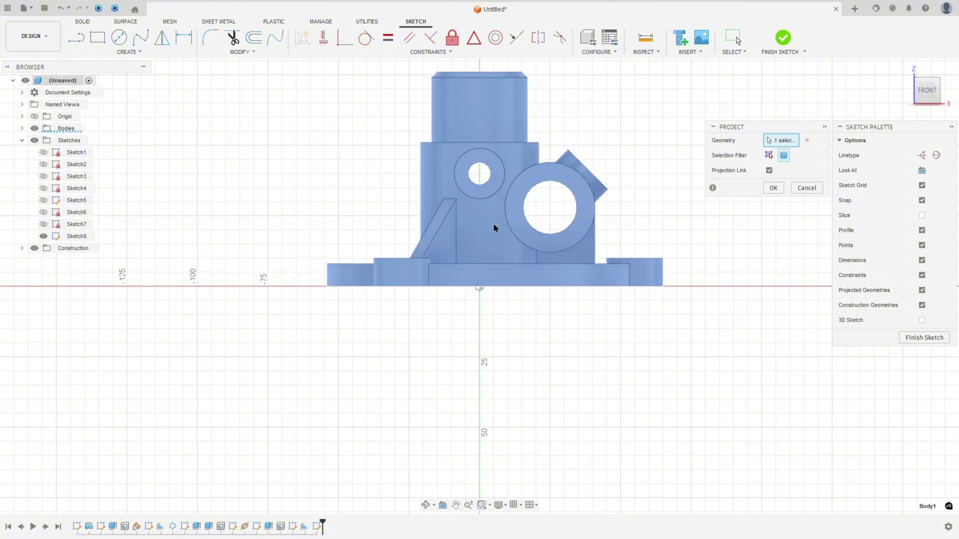
left_click(774, 189)
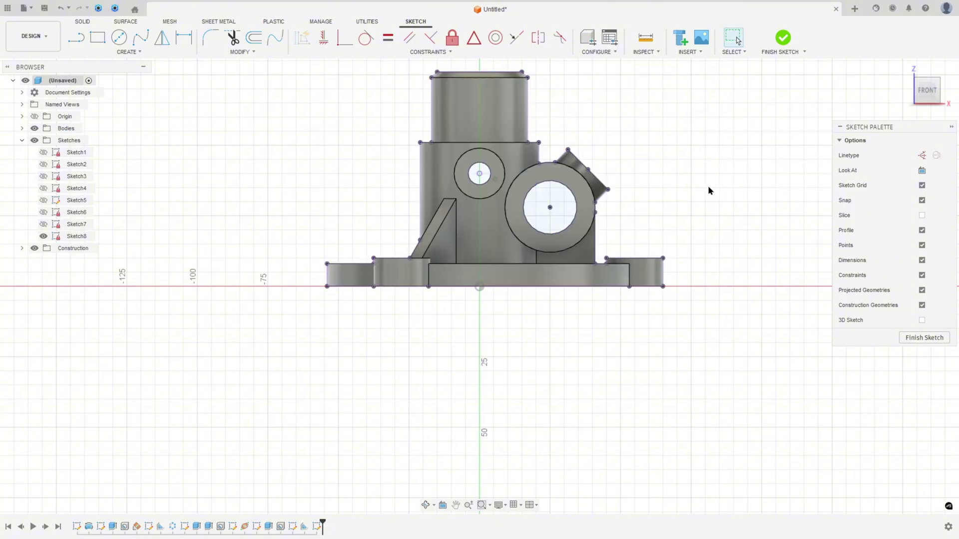
- Draw a vertical line from the large bore's centre down to the base edge, then finish the sketch
key("l")
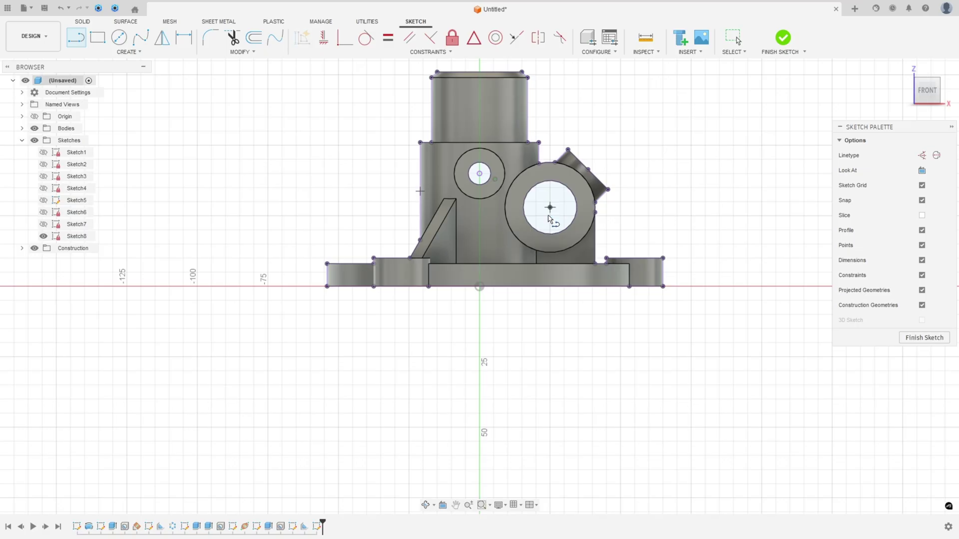
left_click(549, 207)
left_click(550, 288)
left_click(783, 37)
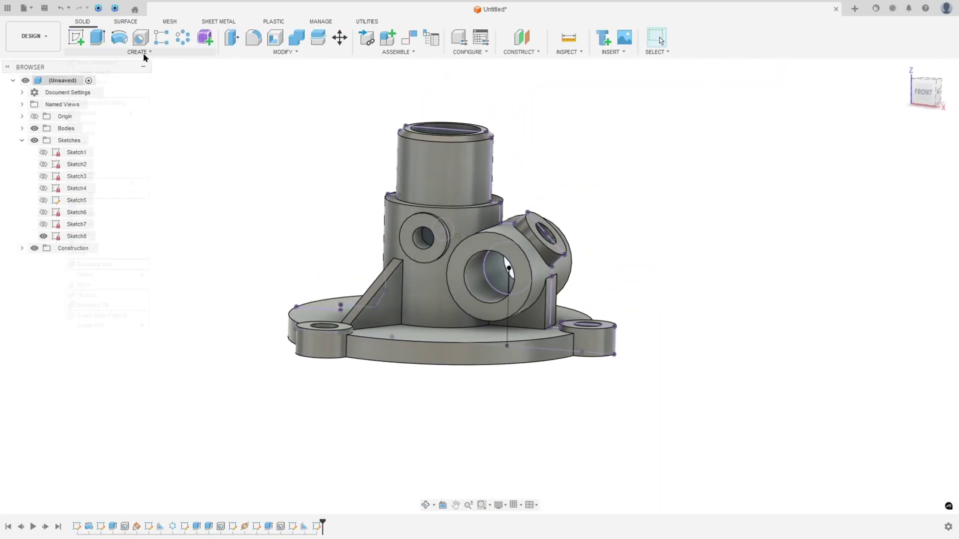
- Cut a 6 mm pipe along the new vertical line from the large bore through the base
left_click(143, 53)
left_click(82, 254)
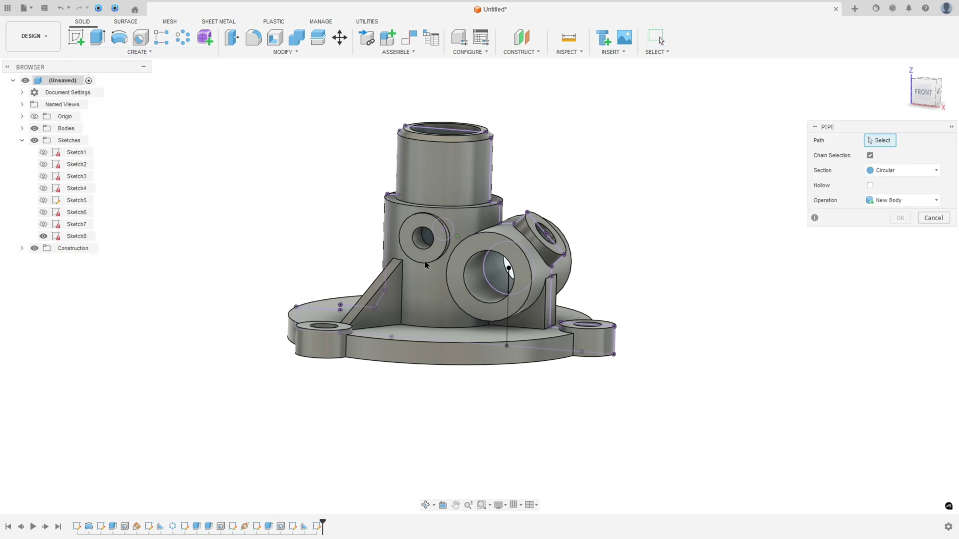
scroll(523, 274, "up", 2)
left_click(521, 272)
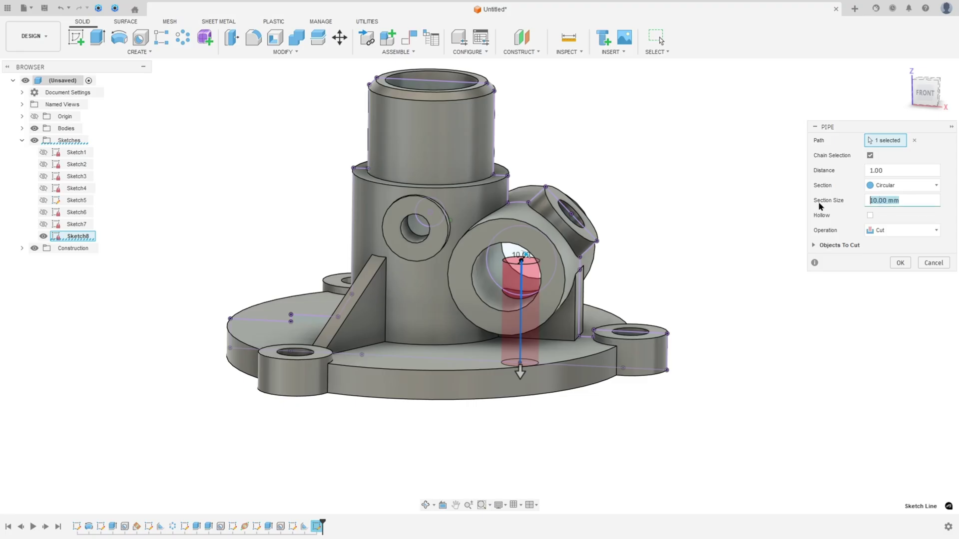
type("6")
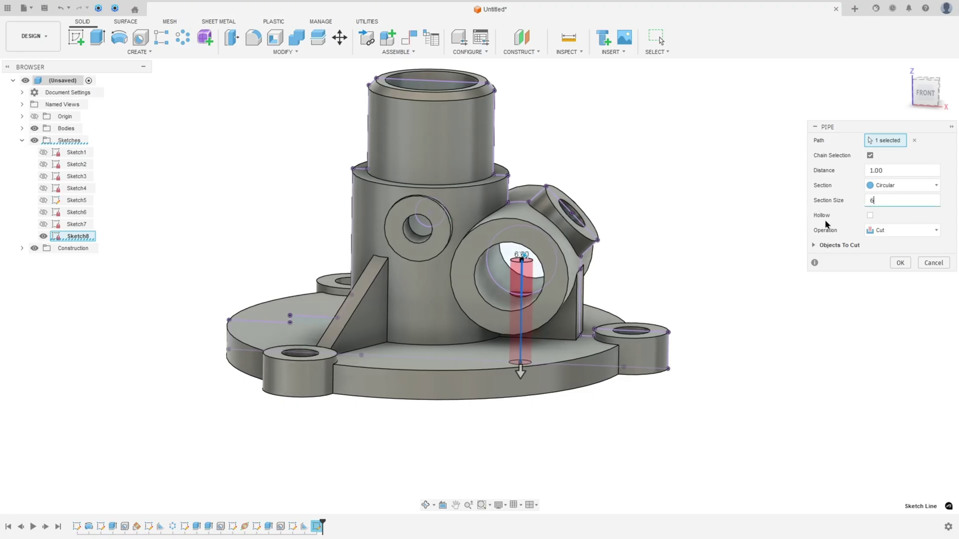
left_click(901, 263)
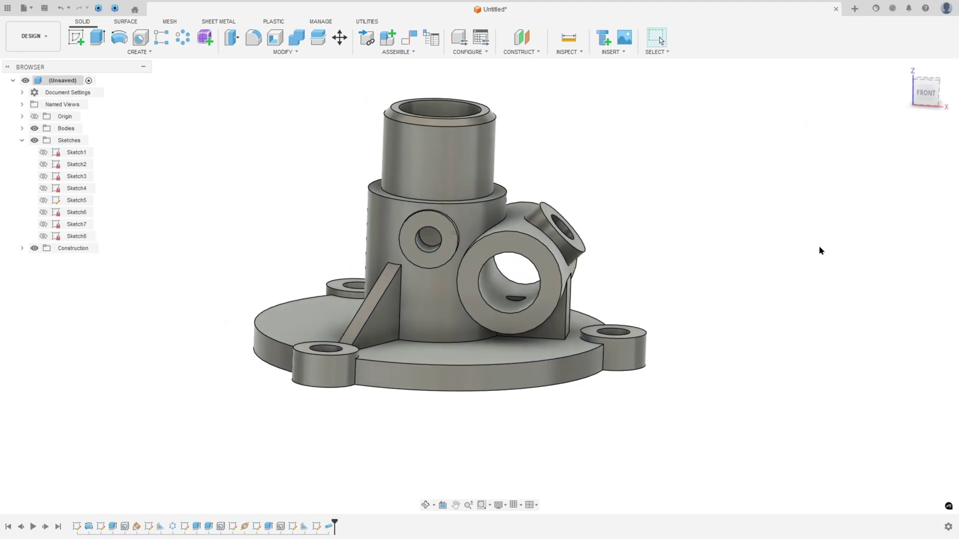
left_click(567, 52)
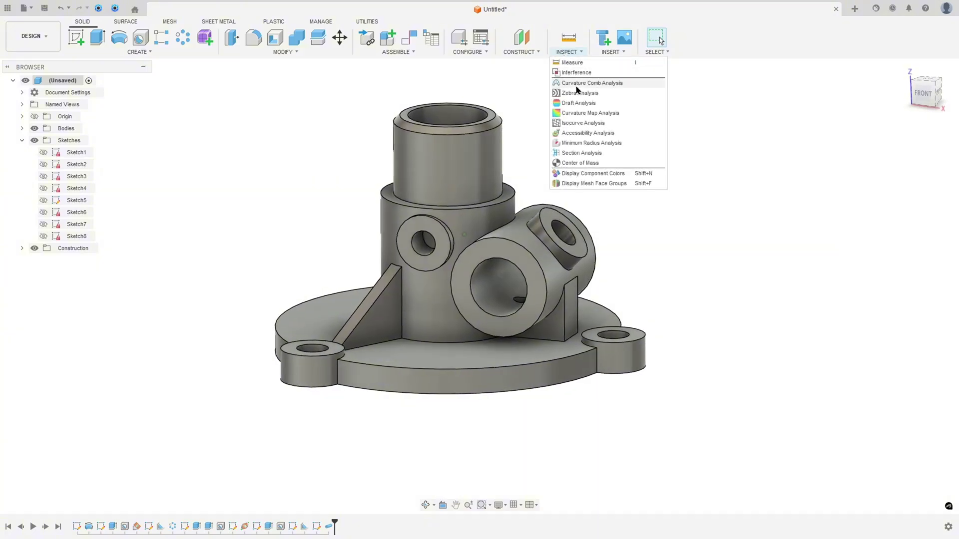
- Section the hub on the XZ plane with the half flipped, then hide the analysis
left_click(560, 153)
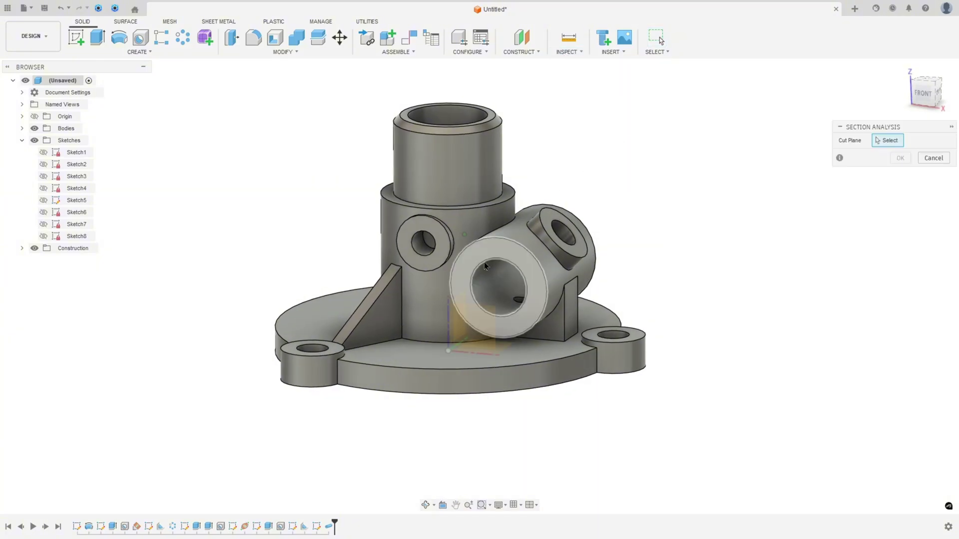
left_click(463, 328)
left_click(890, 200)
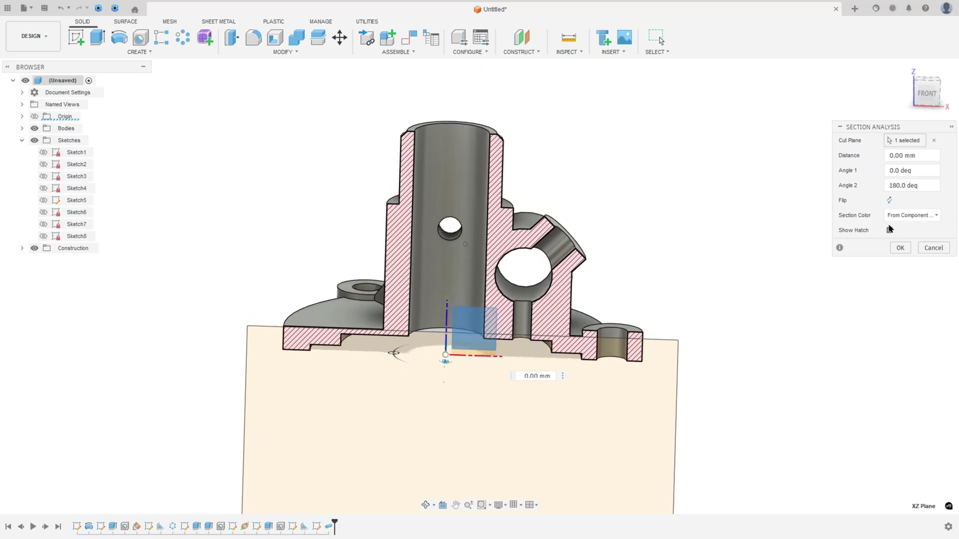
left_click(900, 248)
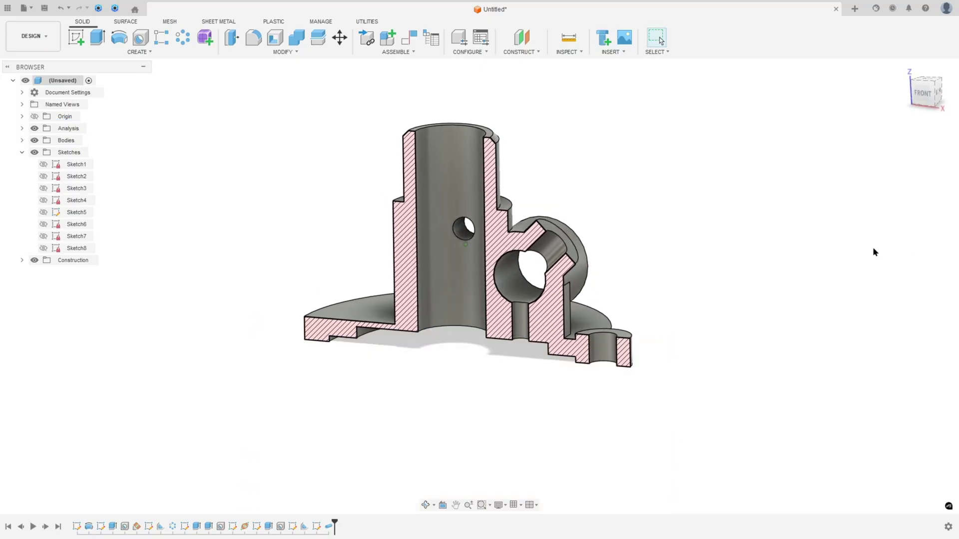
left_click(34, 128)
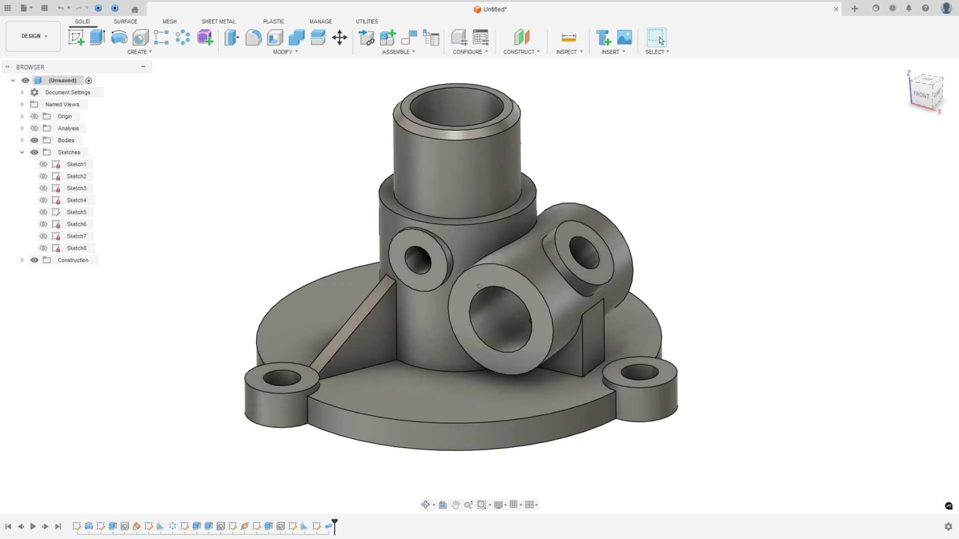
- Review the reference drawing PDF, mark a spot on the rendered model, and return to Fusion
key("alt+Tab")
scroll(606, 310, "down", 1)
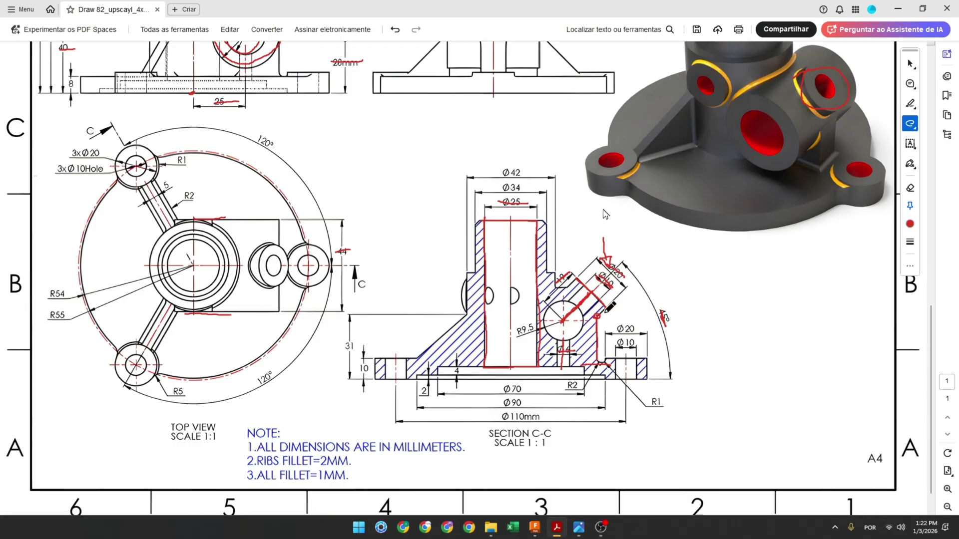
scroll(670, 248, "up", 1)
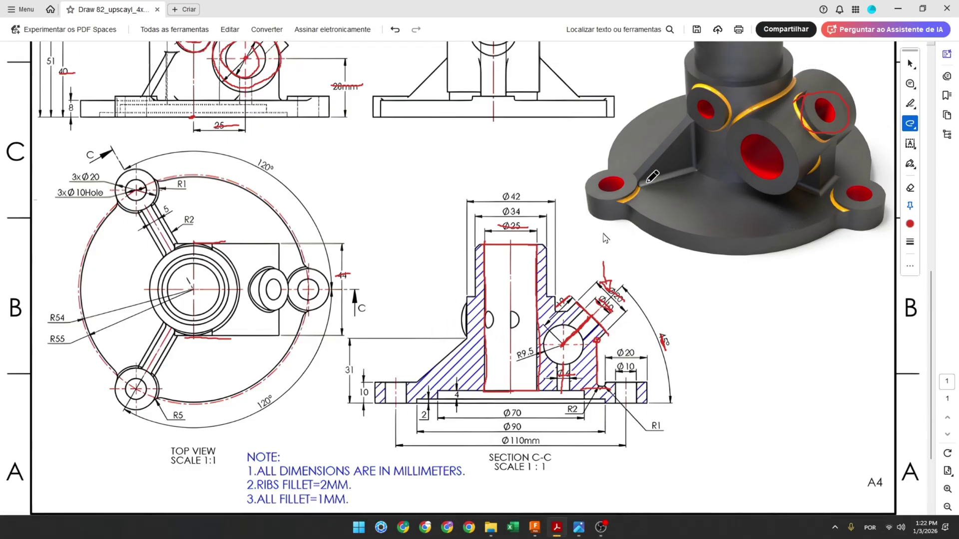
mouse_move(810, 187)
left_mouse_down()
mouse_move(825, 190)
mouse_move(838, 174)
left_mouse_up()
scroll(310, 442, "down", 1)
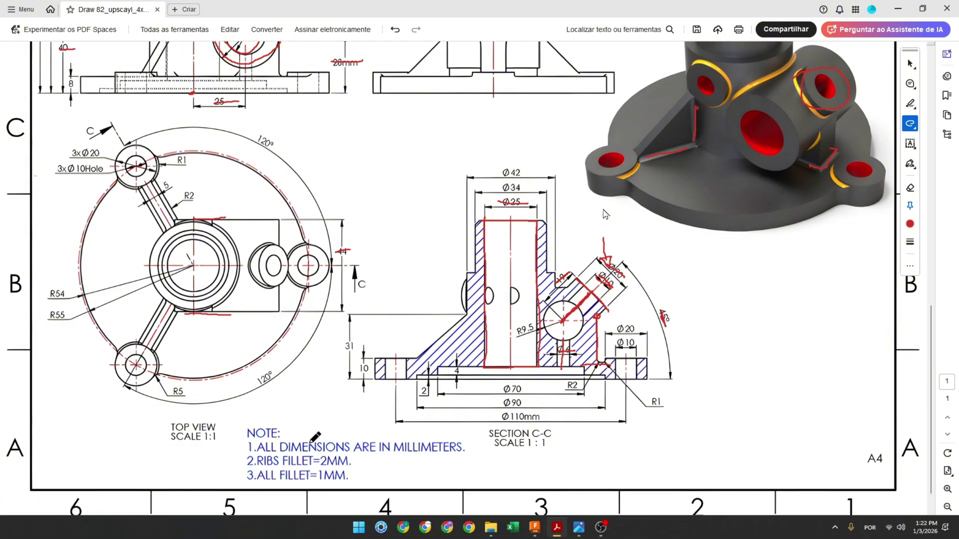
left_click(535, 527)
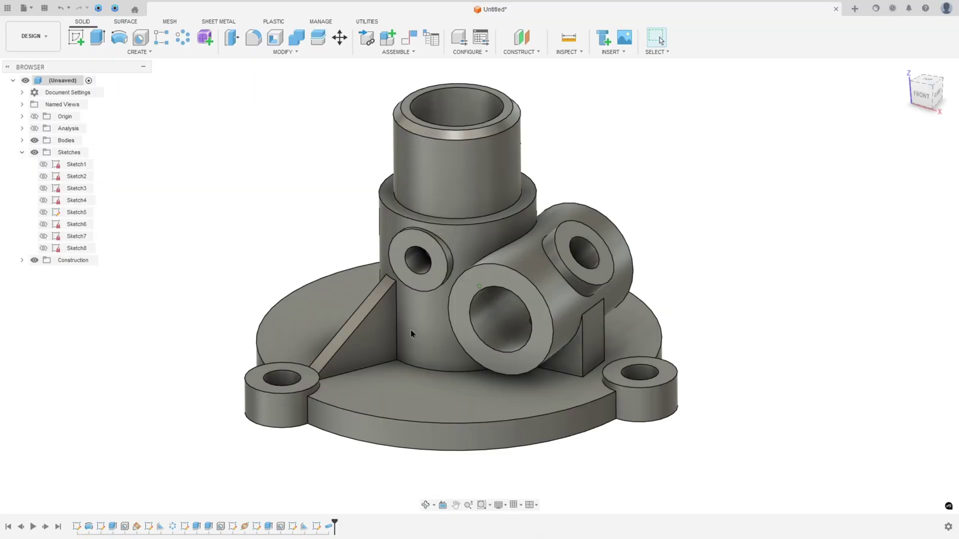
- Start a fillet and select the bottom and vertical edges of the front, right and left ribs
left_click(254, 39)
left_click(379, 364)
left_click(396, 352)
middle_click_drag(397, 353, 440, 412, "shift")
left_click(440, 410)
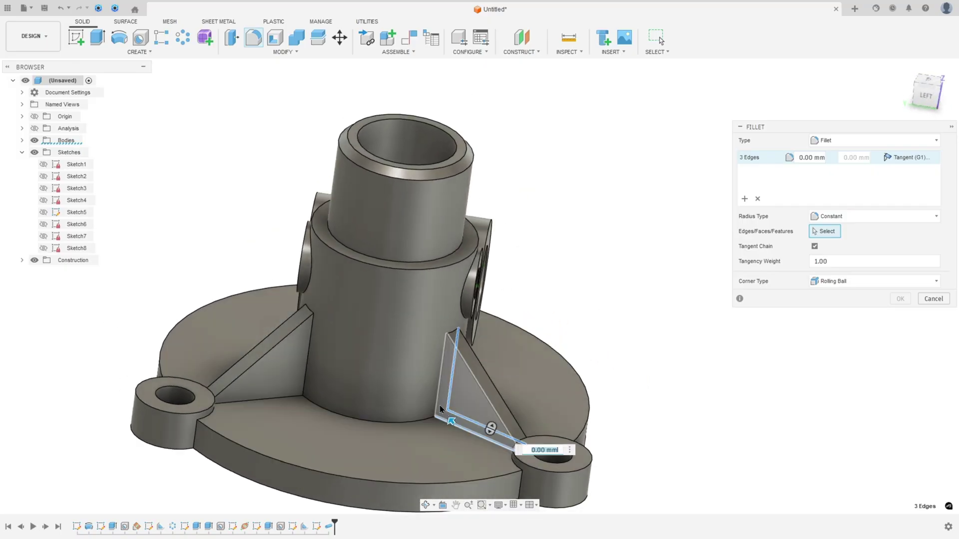
left_click(438, 404)
left_click(271, 399)
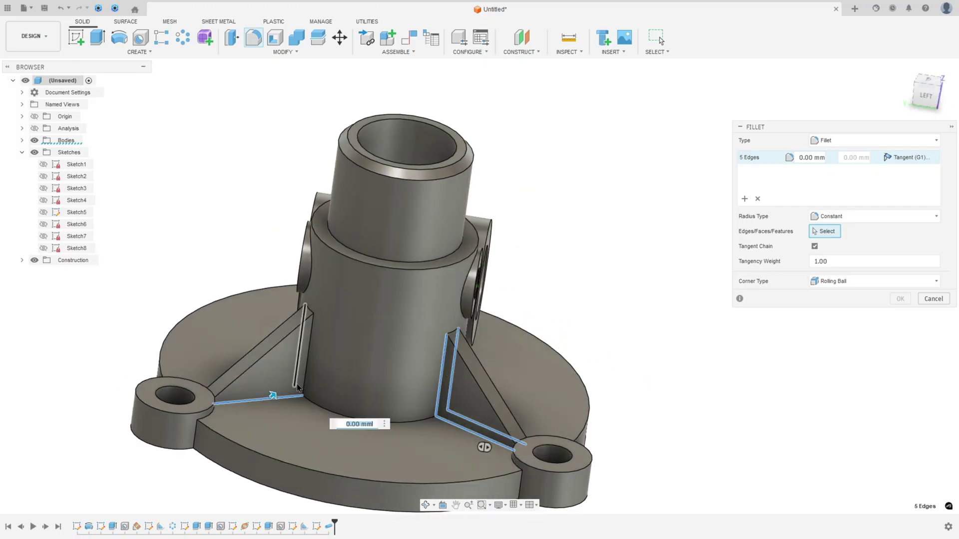
- Add the back rib's and remaining rib edges, then apply the fillet at 2 mm
middle_click_drag(305, 382, 501, 316, "shift")
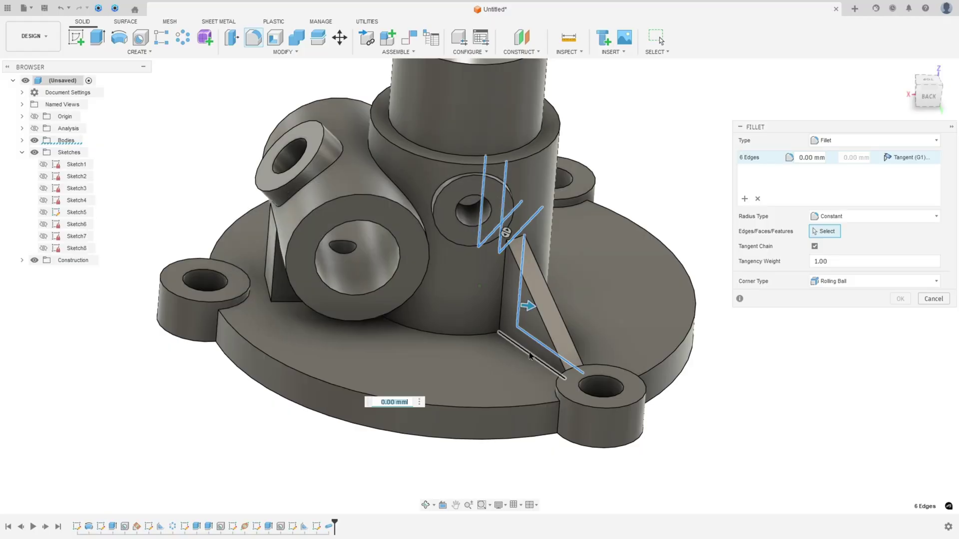
left_click(501, 316)
left_click(501, 315)
middle_click_drag(415, 333, 598, 347, "shift")
left_click(334, 306)
left_click(311, 313)
left_click(431, 323)
type("2")
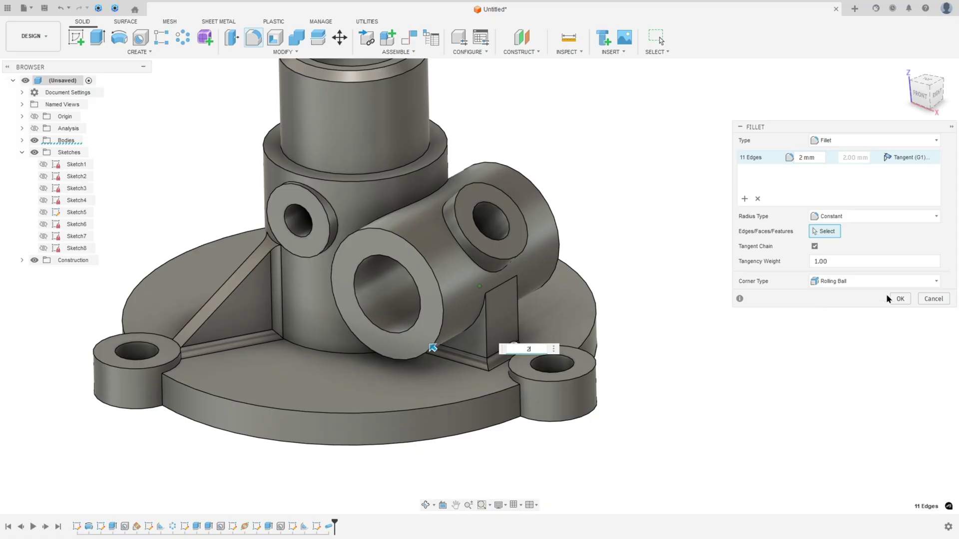
left_click(899, 300)
scroll(799, 285, "down", 5)
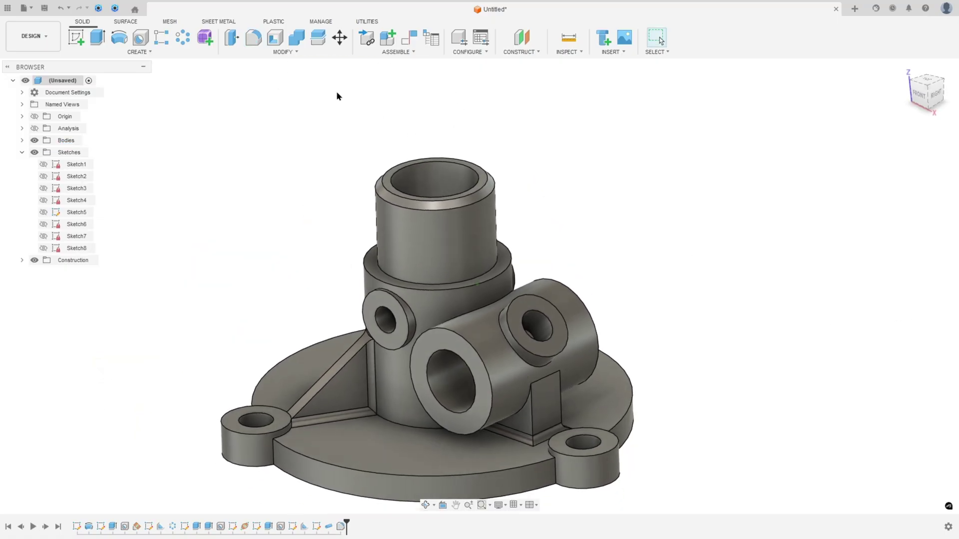
left_click(255, 39)
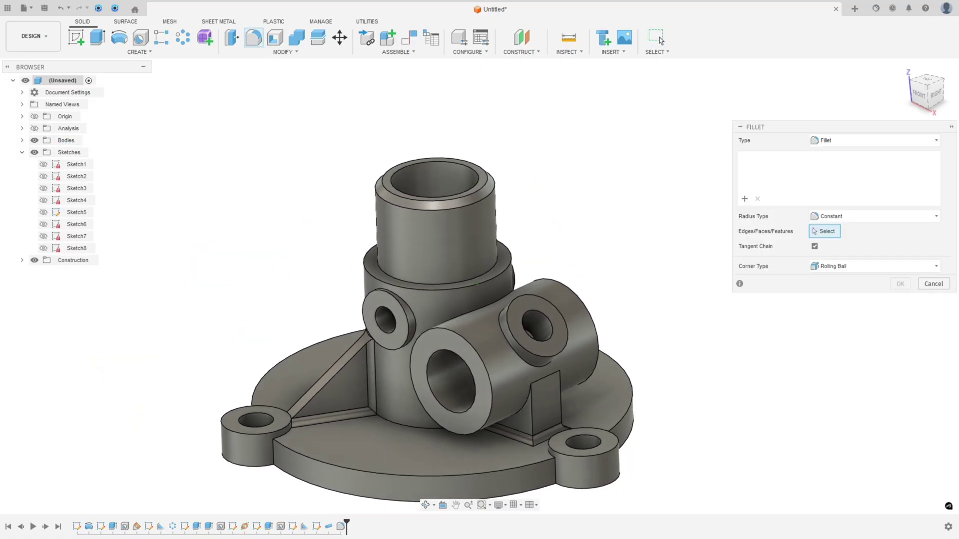
key("alt+Tab")
scroll(332, 401, "down", 1)
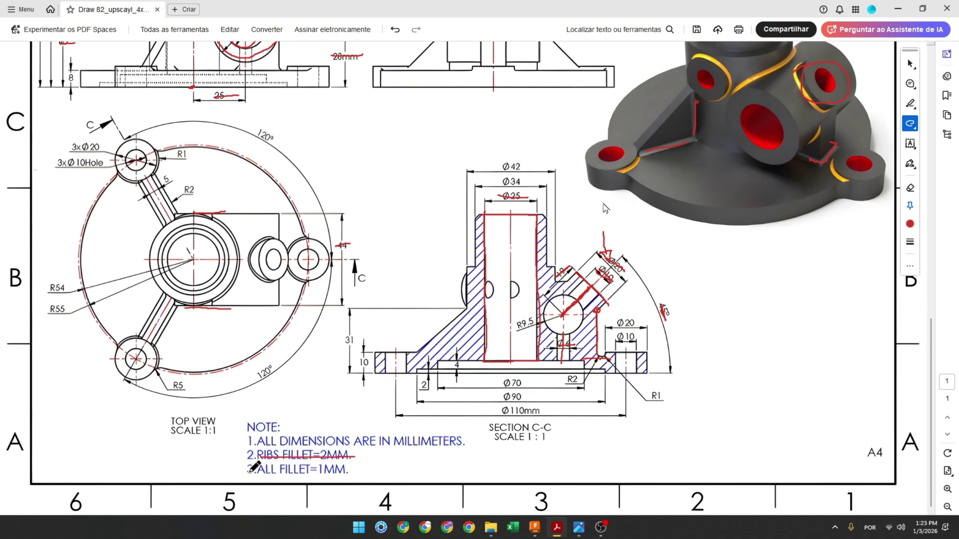
scroll(632, 263, "up", 4)
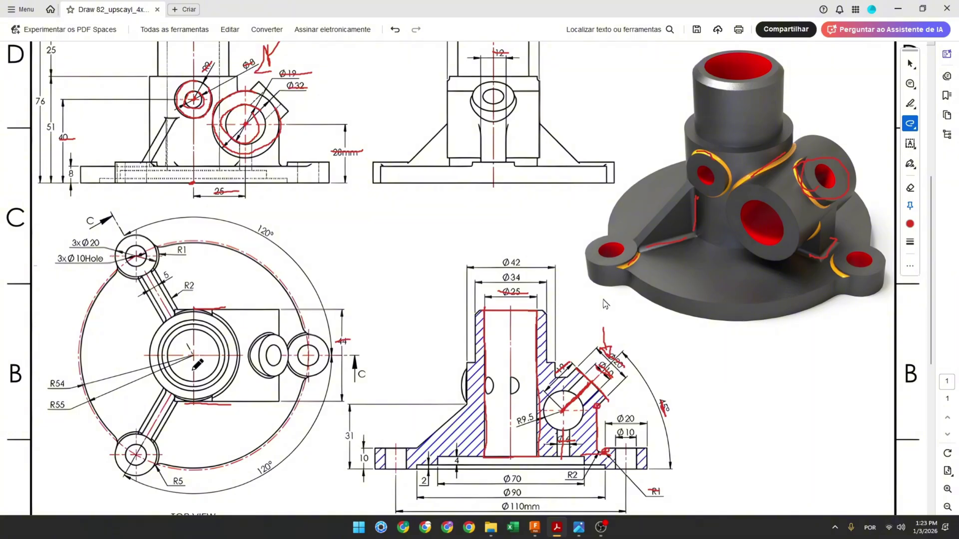
scroll(197, 365, "up", 1)
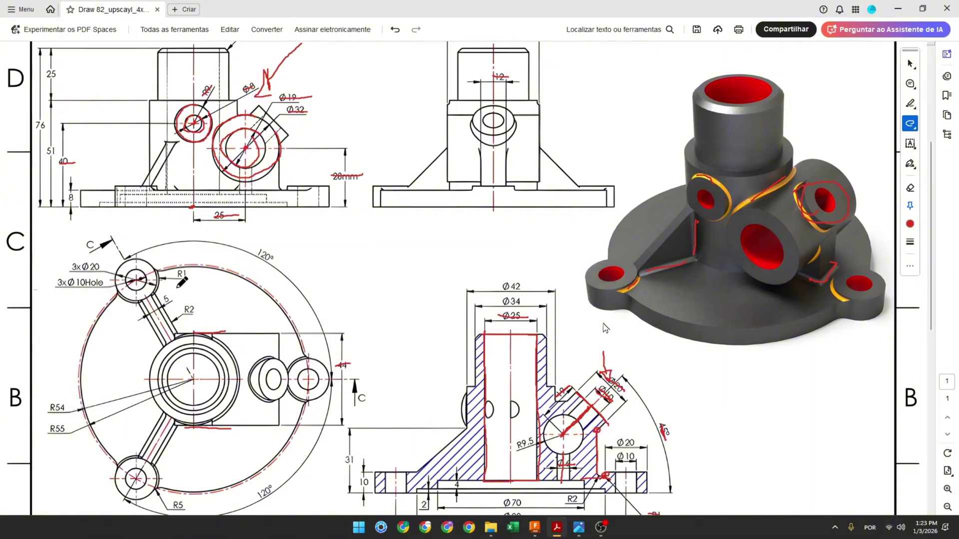
left_click(534, 527)
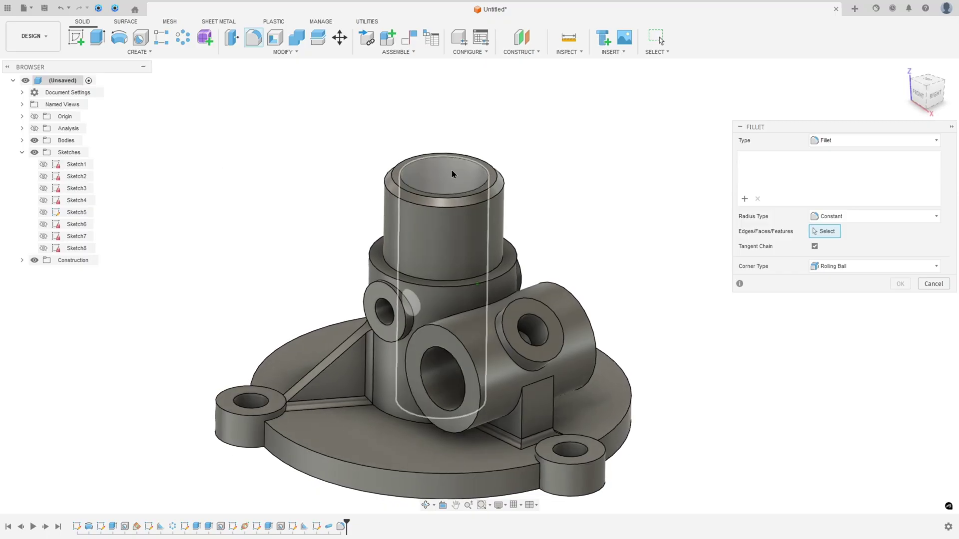
- Select the top bore rim, both boss edges, pillar-base loop and a rib edge at 1 mm
scroll(479, 327, "up", 2)
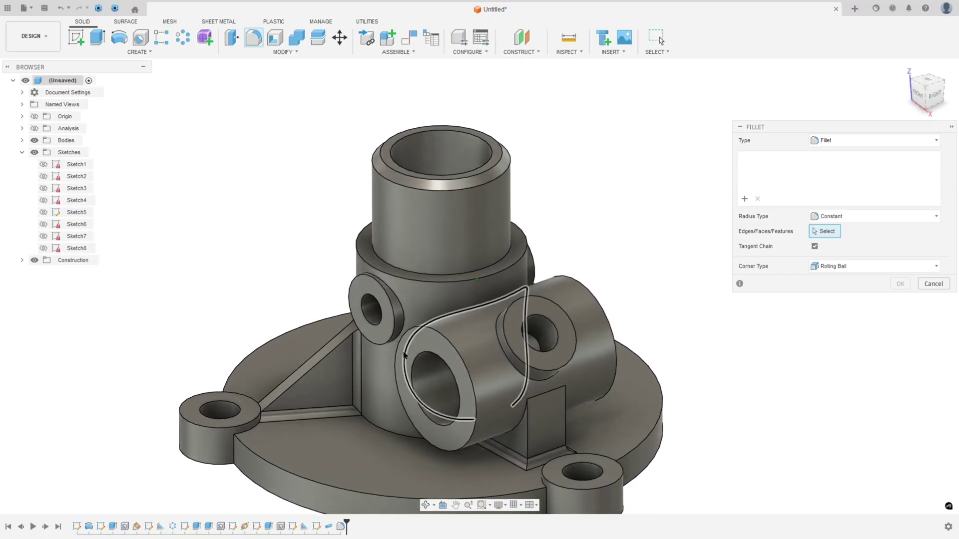
left_click(483, 311)
left_click(399, 303)
middle_click_drag(398, 303, 574, 274, "shift")
left_click(578, 305)
middle_click_drag(467, 435, 681, 342, "shift")
left_click(442, 390)
left_click(594, 380)
type("1")
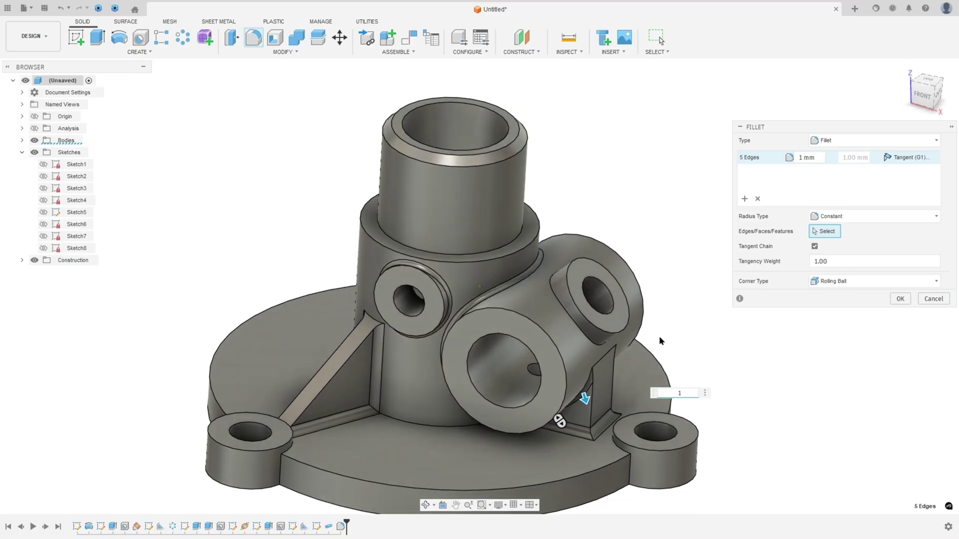
- Add two more 1 mm fillet sets on the side boss and base edges, and apply
left_click(744, 200)
left_click(551, 286)
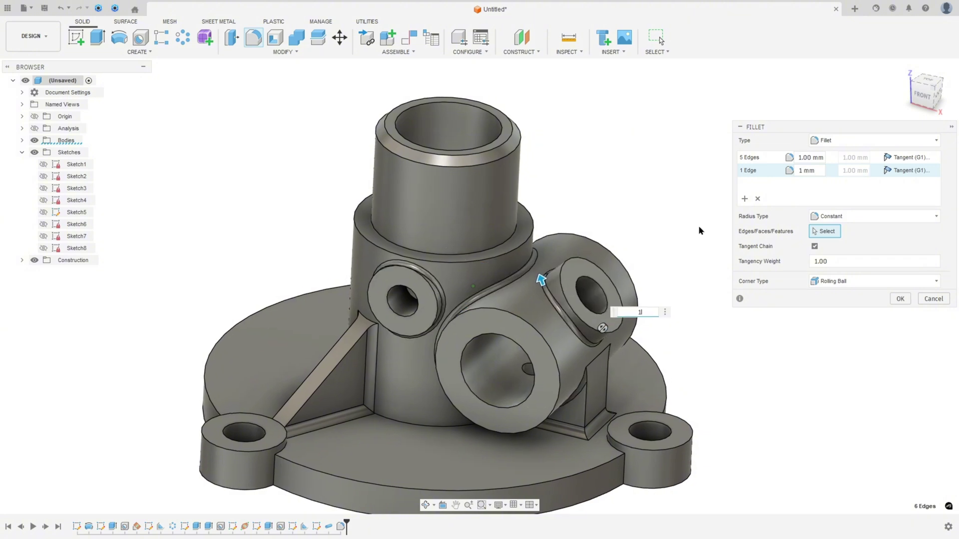
left_click(745, 199)
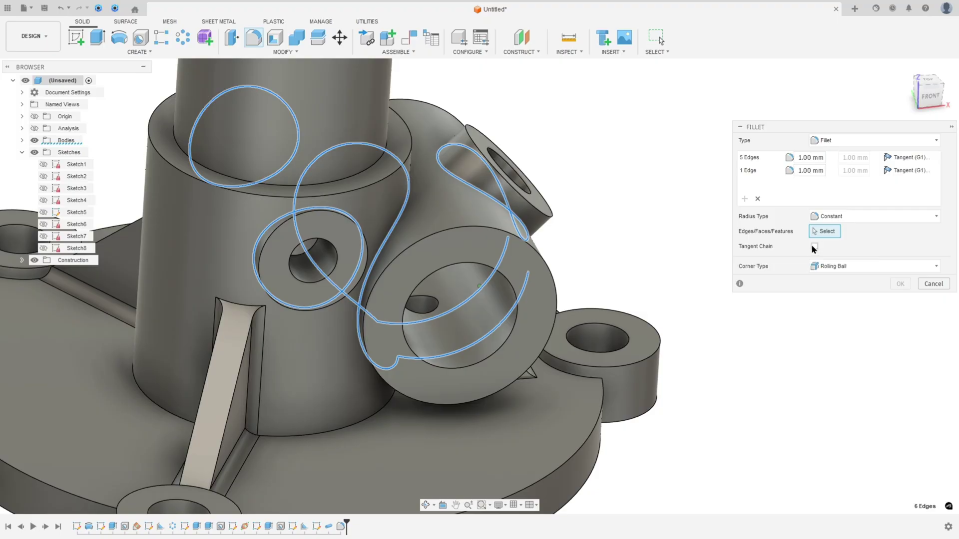
left_click(577, 378)
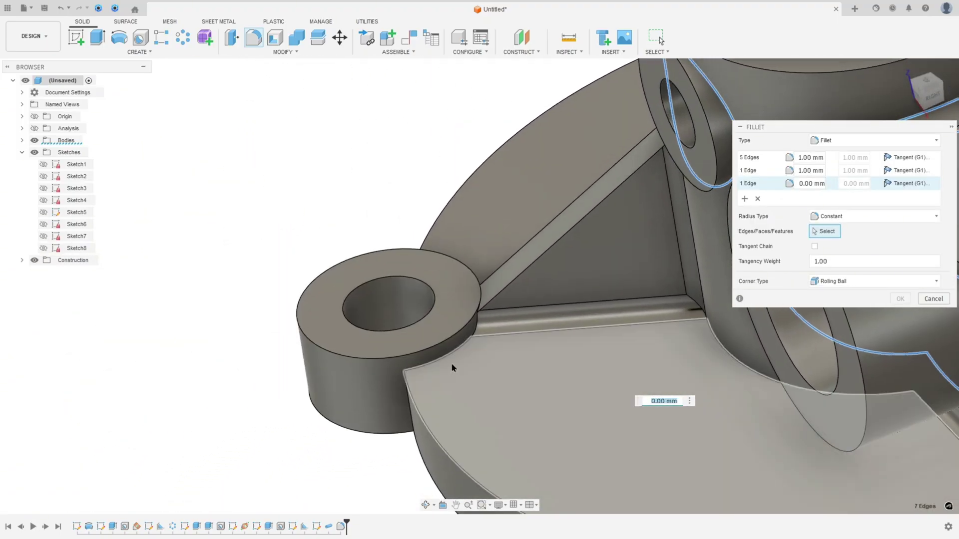
left_click(456, 349)
middle_click_drag(456, 348, 205, 374, "shift")
left_click(504, 374)
left_click(534, 368)
left_click(481, 326)
type("1")
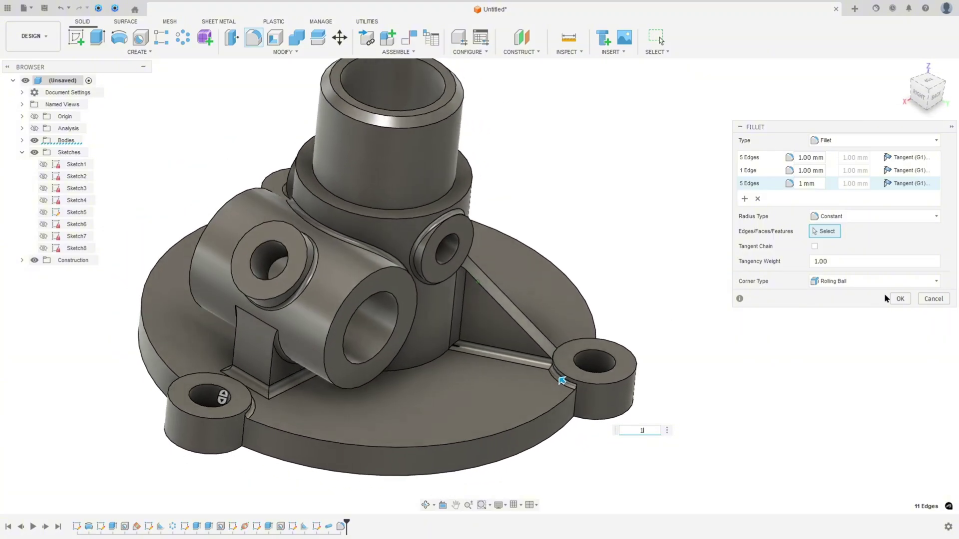
left_click(901, 299)
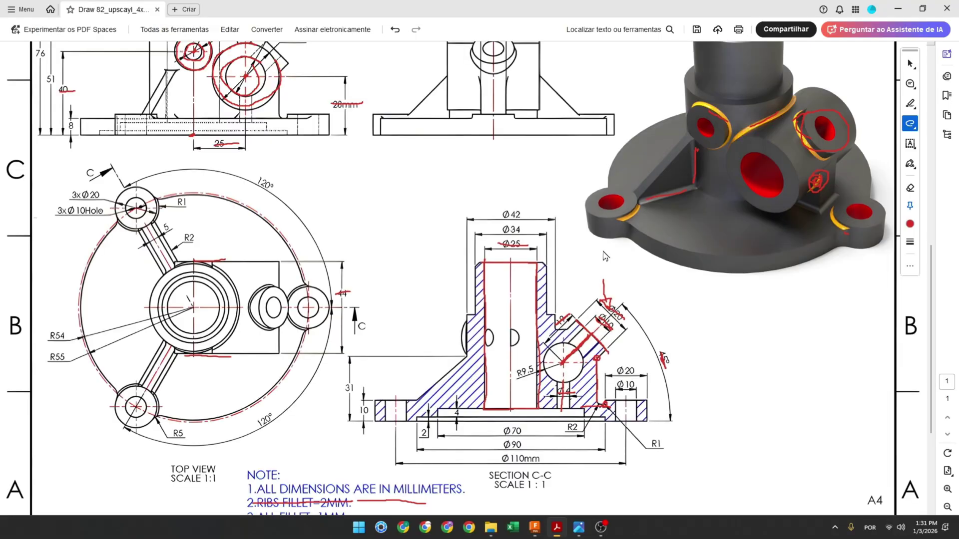
- Mark the lower-left bolt-hole circle on the PDF drawing with a red stroke
scroll(605, 304, "up", 2)
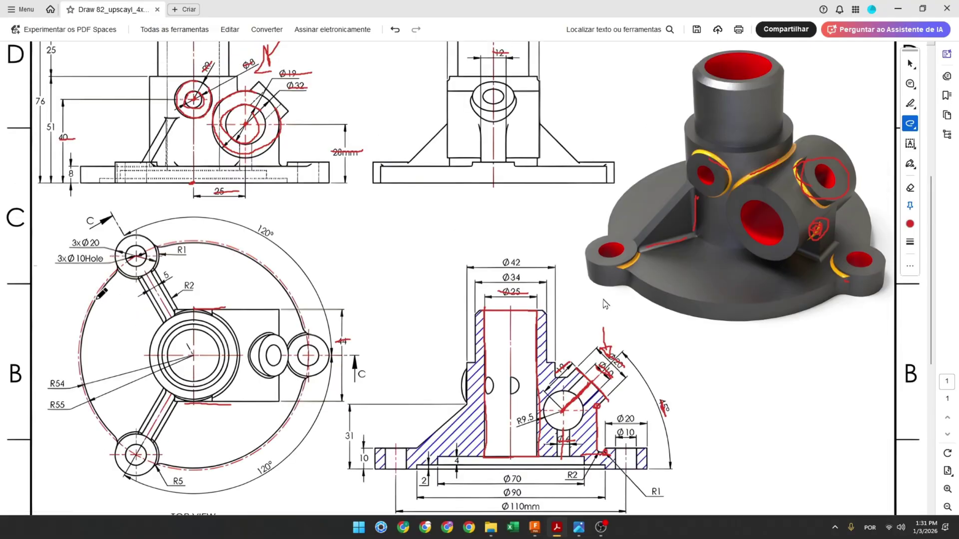
left_click_drag(114, 432, 124, 448)
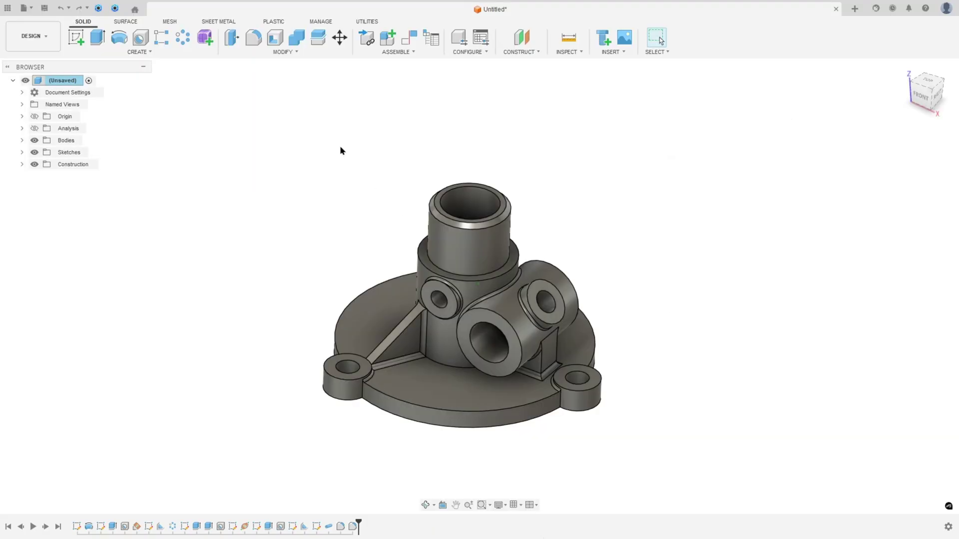
- Fillet the six vertical edges where the bolt lugs meet the flange at 5 mm
left_click(253, 38)
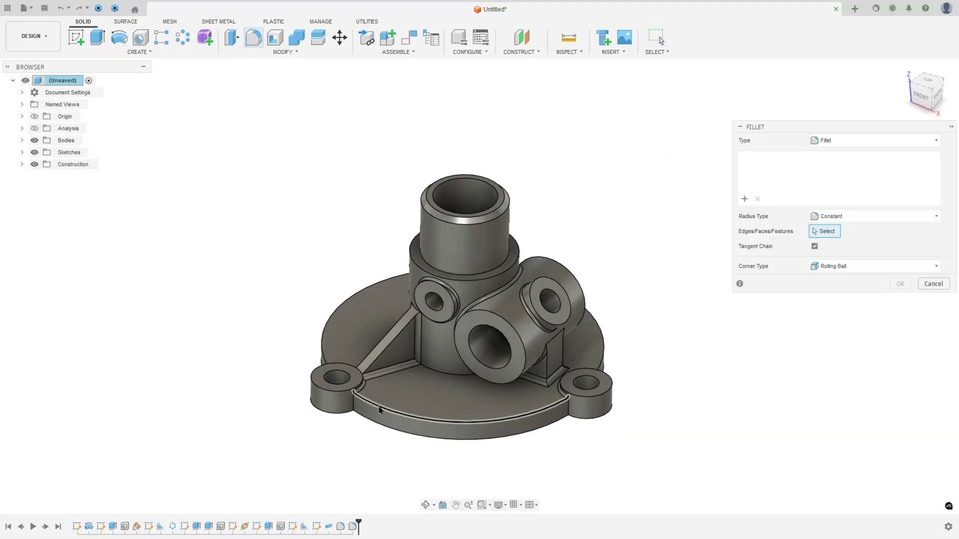
left_click(342, 404)
left_click(572, 411)
middle_click_drag(580, 425, 431, 400, "shift")
left_click(489, 425)
left_click(631, 348)
middle_click_drag(631, 349, 447, 365, "shift")
left_click(447, 367)
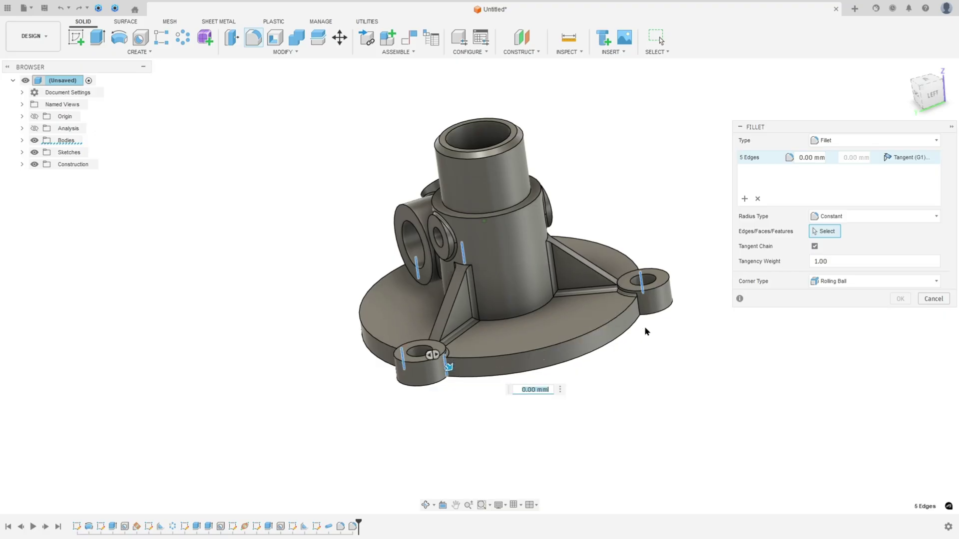
left_click(642, 313)
middle_click_drag(641, 312, 696, 320, "shift")
type("5")
key("Return")
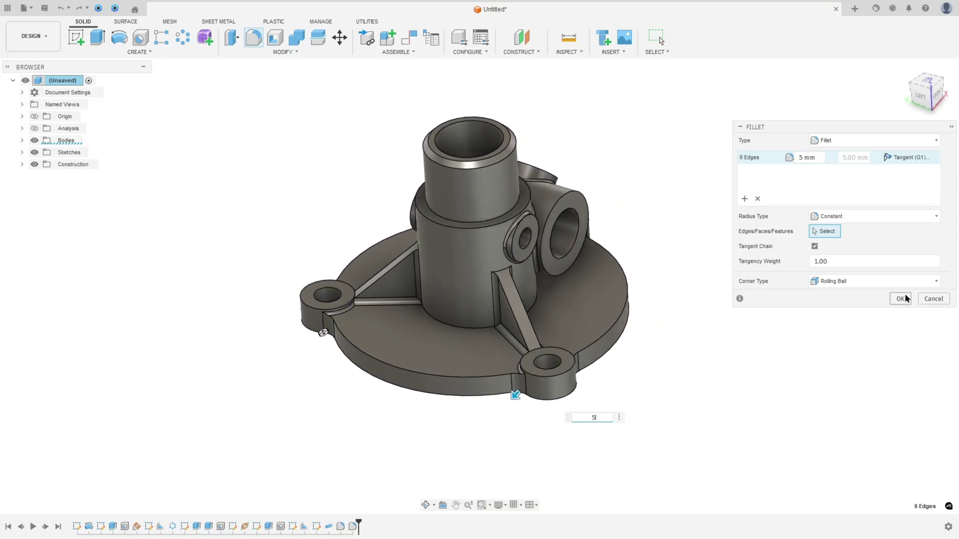
left_click(899, 298)
- Return to the home view and show the hatched half-section again
middle_click_drag(699, 270, 695, 245, "shift")
key("F6")
left_click(35, 128)
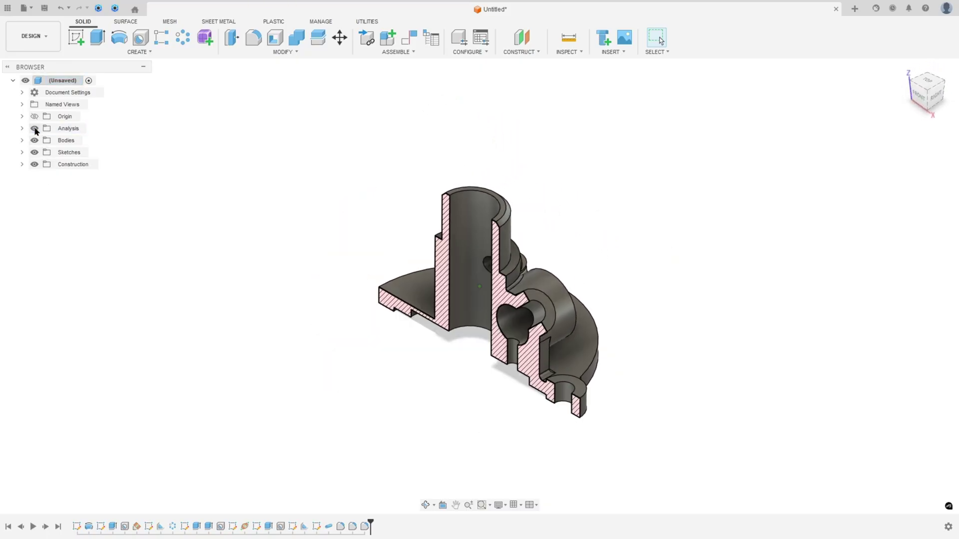